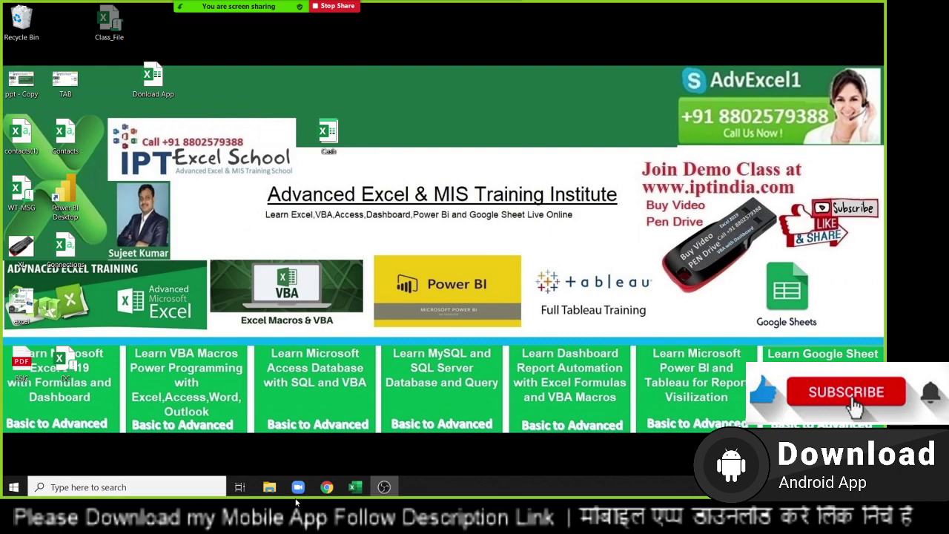
Restore the Excel window, select columns C:E and undo the Feb/Mar/Apr table, leaving 5 in E1.
{"action": "left_click", "coordinate": [370, 495]}
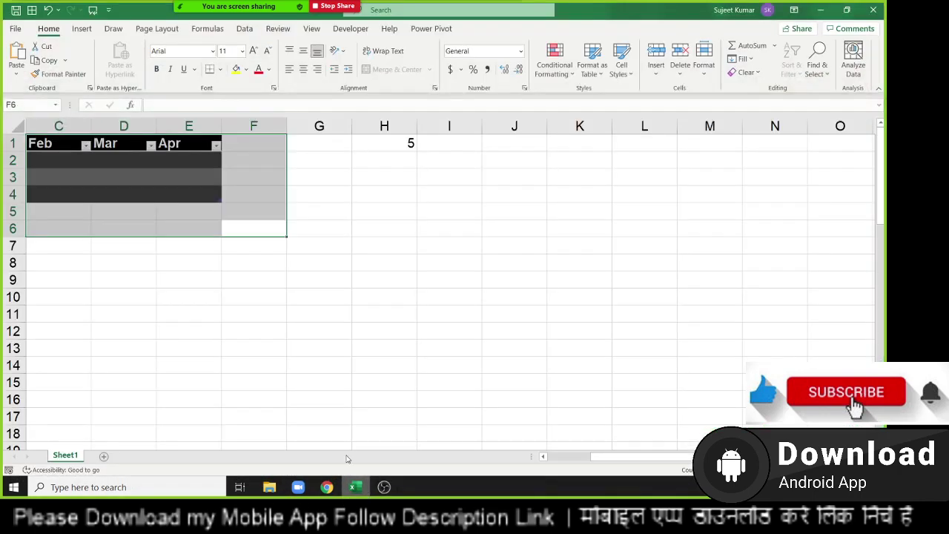
{"action": "left_click", "coordinate": [263, 308]}
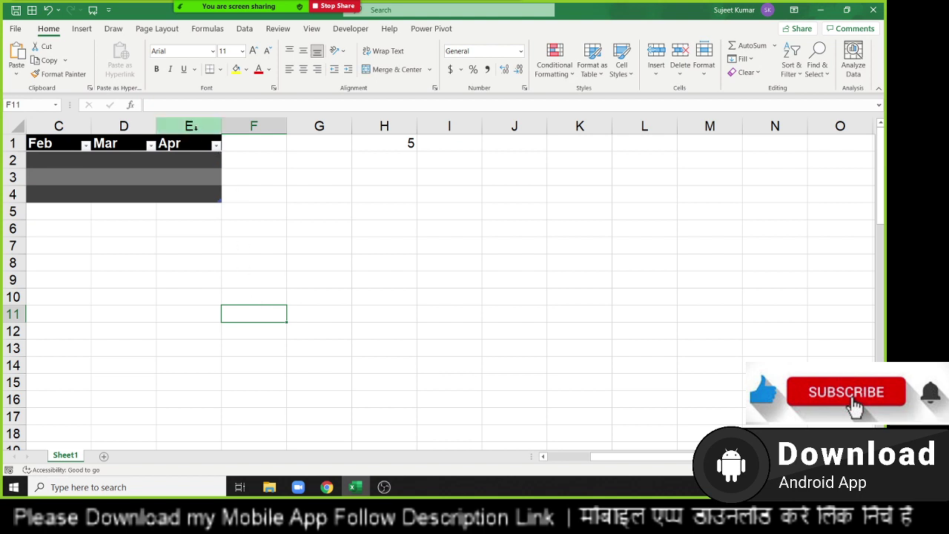
{"action": "left_click_drag", "start_coordinate": [190, 127], "coordinate": [78, 123]}
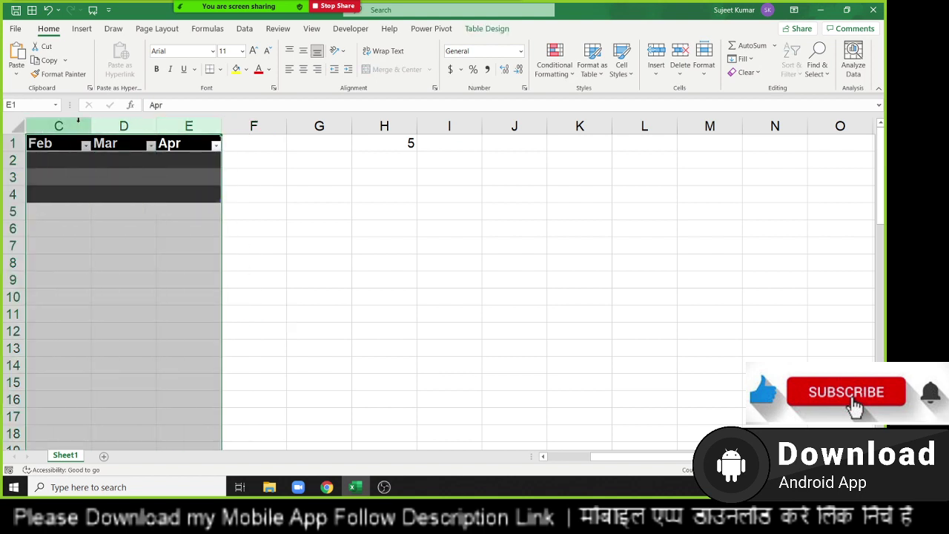
{"action": "key", "text": "ctrl+z"}
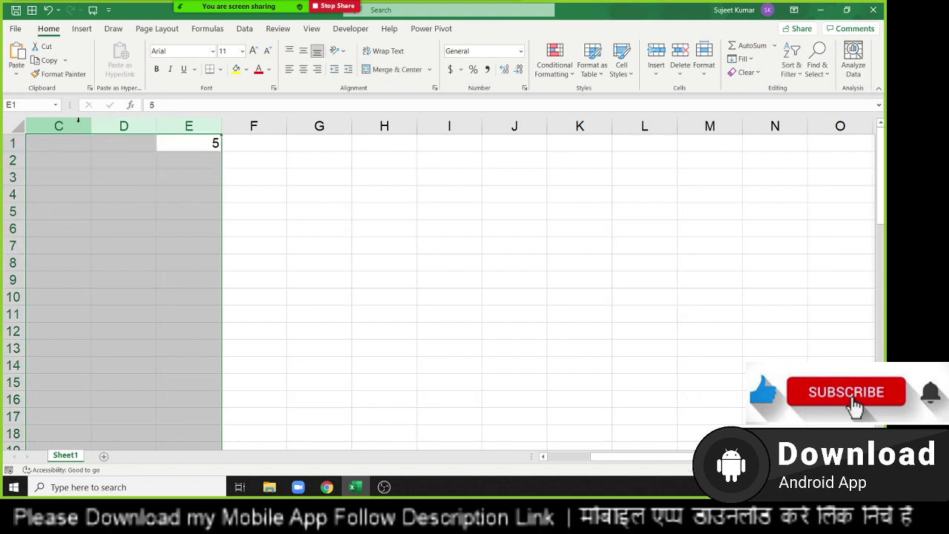
Delete the 5 in cell E1 and enter the word 'Excel' there.
{"action": "key", "text": "Delete"}
{"action": "key", "text": "Right"}
{"action": "key", "text": "Left"}
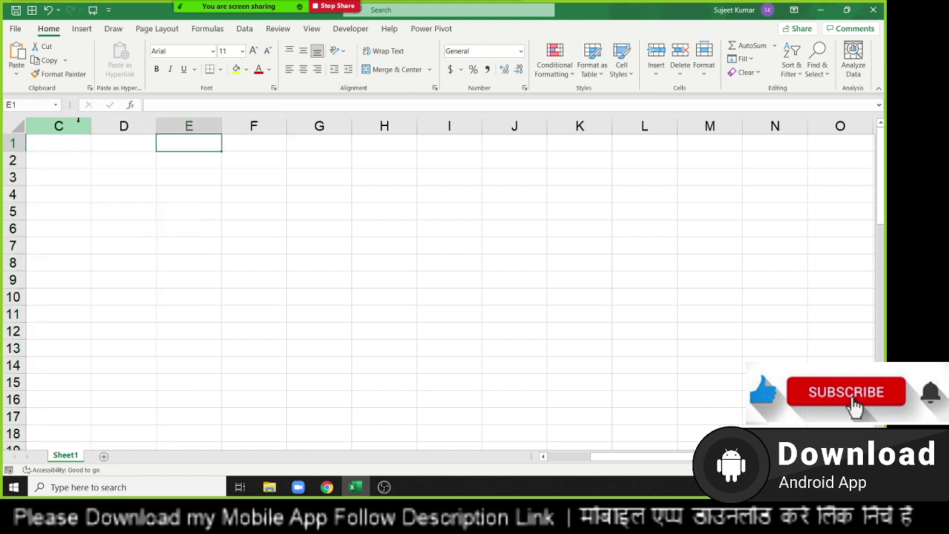
{"action": "type", "text": "Excel"}
{"action": "key", "text": "Return"}
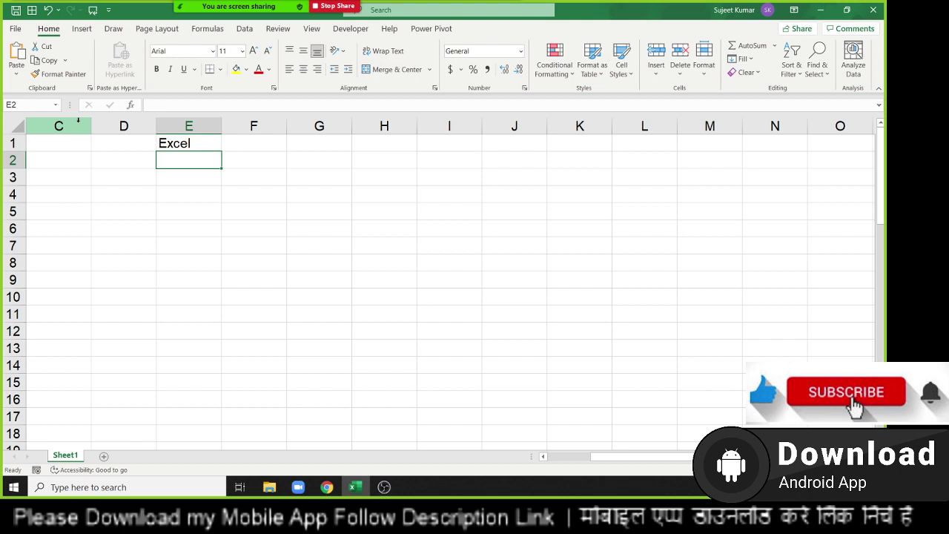
{"action": "key", "text": "Up"}
{"action": "key", "text": "Right"}
Enter 'Data Storage' in cell F2.
{"action": "key", "text": "Down"}
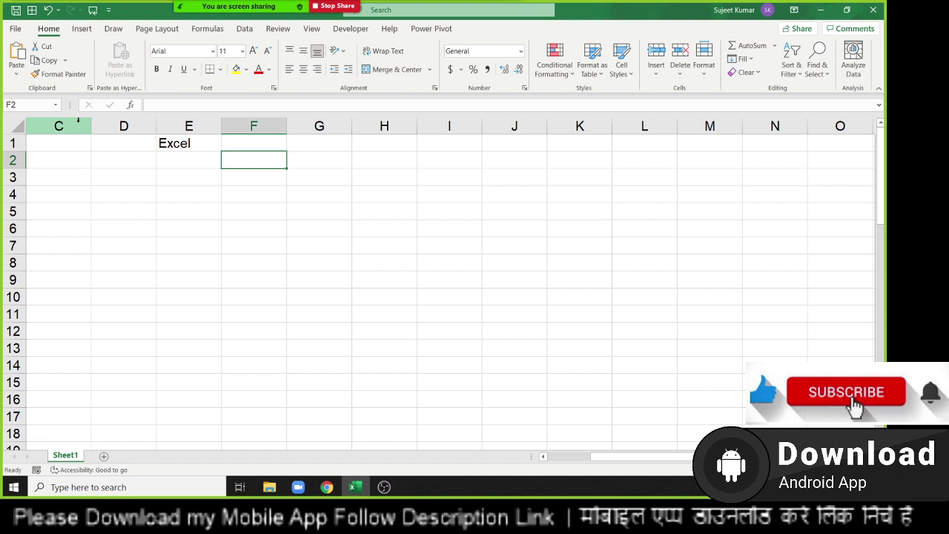
{"action": "key", "text": "Down"}
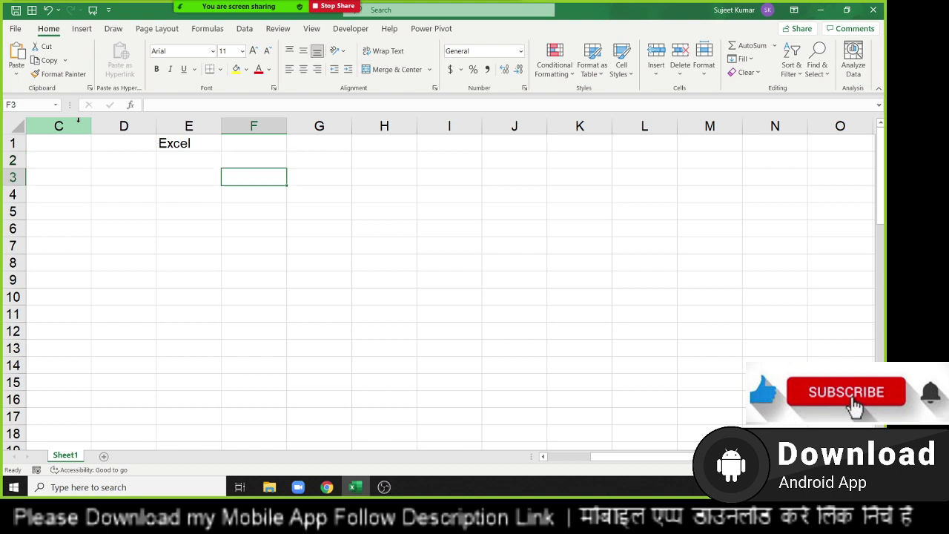
{"action": "key", "text": "Up"}
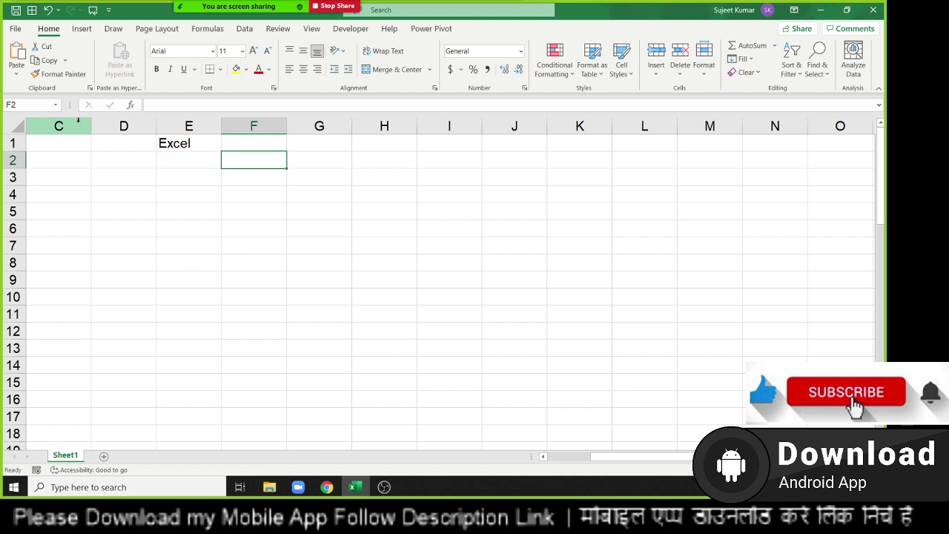
{"action": "type", "text": "Data S"}
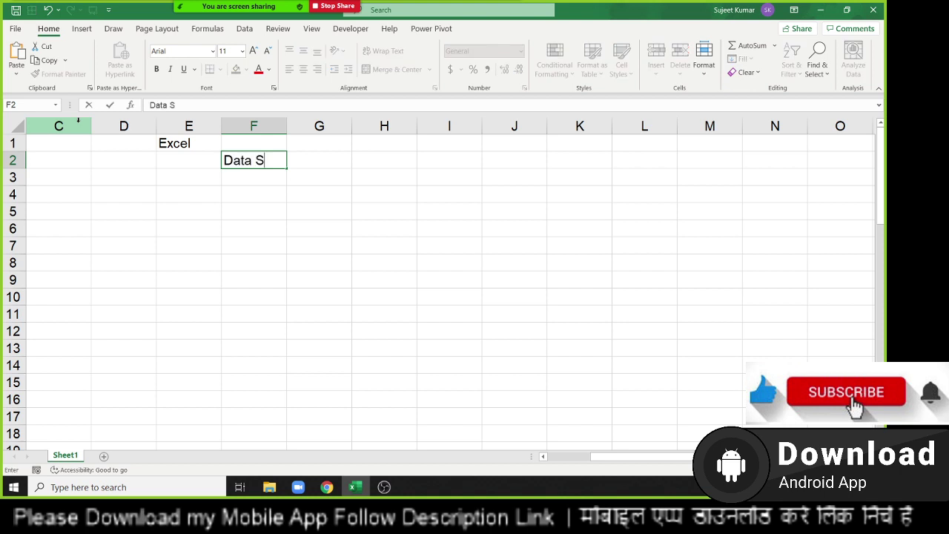
{"action": "type", "text": "tora"}
{"action": "type", "text": "ge"}
{"action": "key", "text": "Return"}
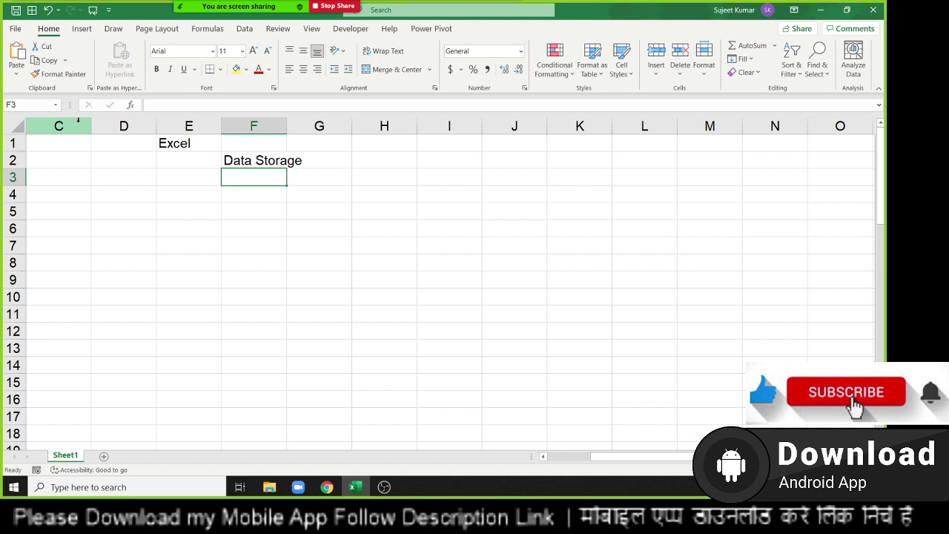
Open '5.Dashboard - Sales Performance' from the File menu's Recent list.
{"action": "left_click", "coordinate": [16, 29]}
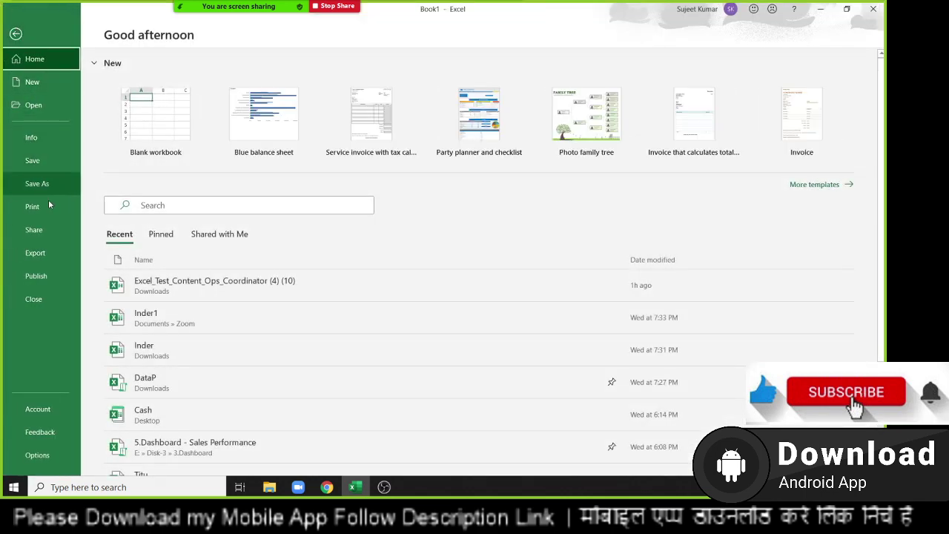
{"action": "scroll", "coordinate": [199, 348], "scroll_direction": "down", "scroll_amount": 2}
{"action": "left_click", "coordinate": [198, 359]}
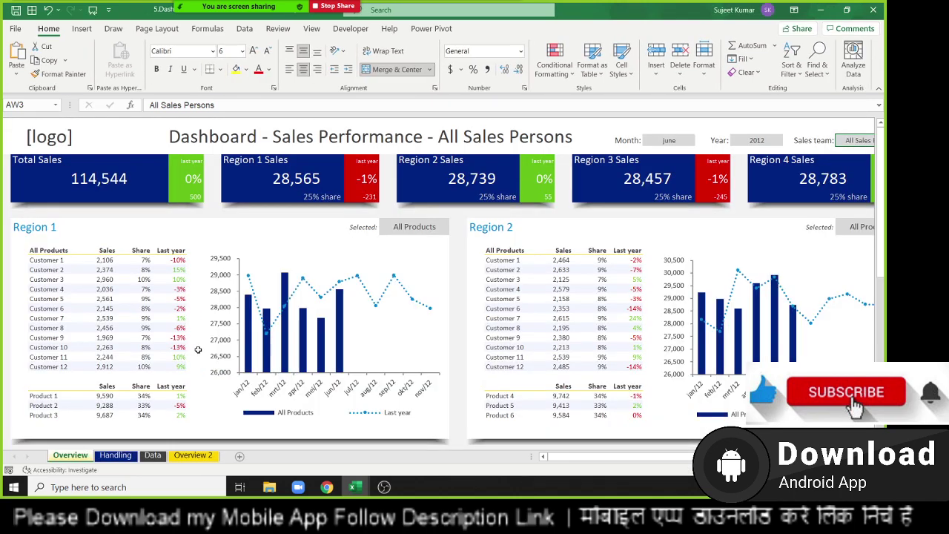
Look over the Overview dashboard and the Data sheet, then return to Overview.
{"action": "scroll", "coordinate": [174, 409], "scroll_direction": "down", "scroll_amount": 2}
{"action": "scroll", "coordinate": [176, 386], "scroll_direction": "down", "scroll_amount": 6}
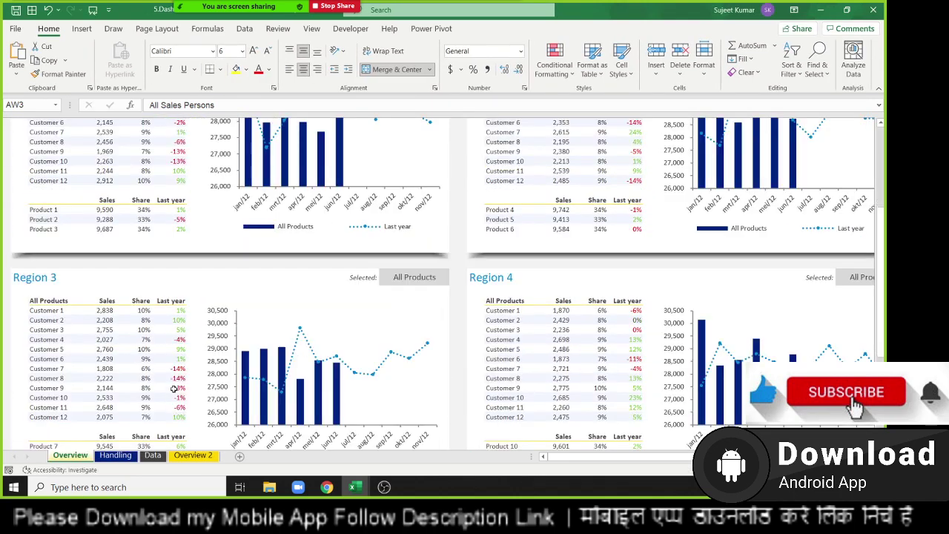
{"action": "scroll", "coordinate": [173, 382], "scroll_direction": "down", "scroll_amount": 1}
{"action": "scroll", "coordinate": [174, 382], "scroll_direction": "up", "scroll_amount": 5}
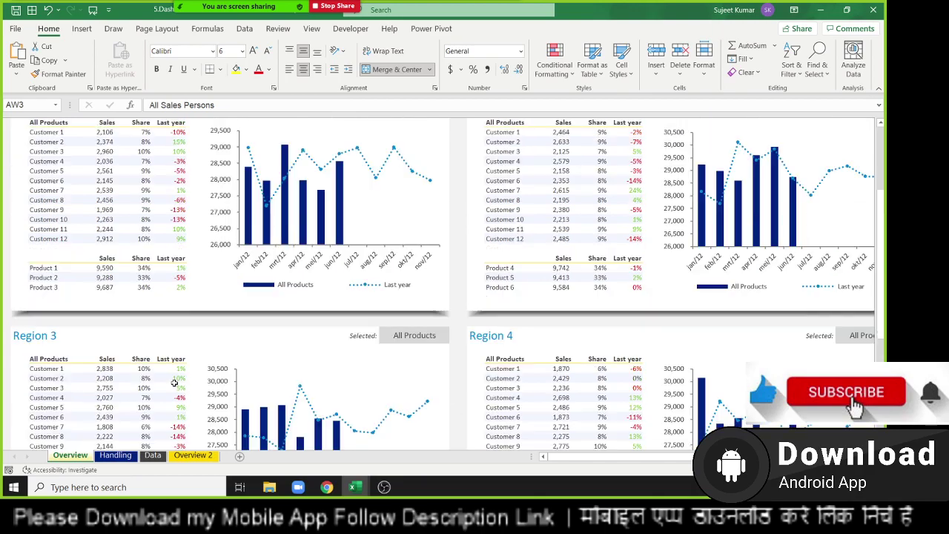
{"action": "left_click", "coordinate": [152, 455]}
{"action": "scroll", "coordinate": [176, 405], "scroll_direction": "down", "scroll_amount": 3}
{"action": "scroll", "coordinate": [178, 397], "scroll_direction": "down", "scroll_amount": 4}
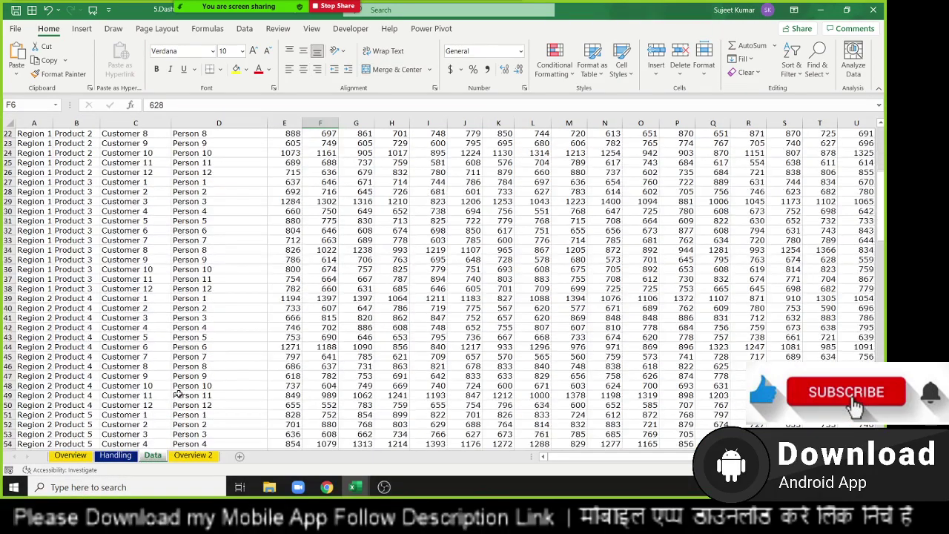
{"action": "scroll", "coordinate": [178, 394], "scroll_direction": "up", "scroll_amount": 2}
{"action": "scroll", "coordinate": [178, 393], "scroll_direction": "up", "scroll_amount": 2}
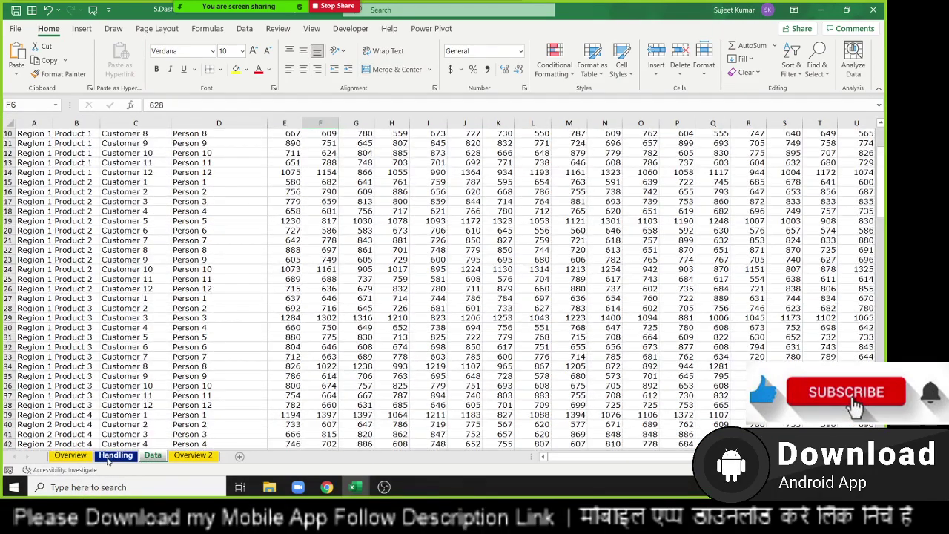
{"action": "left_click", "coordinate": [70, 455]}
{"action": "scroll", "coordinate": [381, 345], "scroll_direction": "up", "scroll_amount": 3}
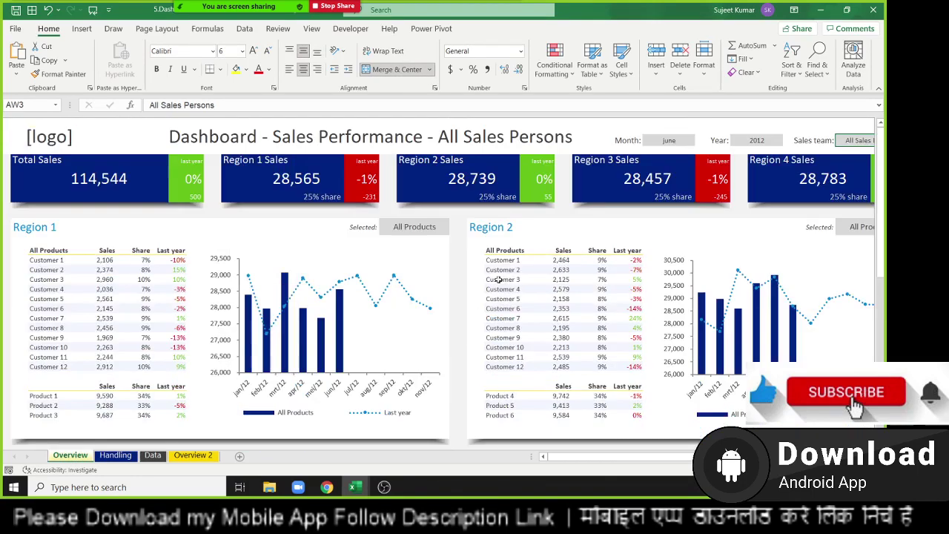
Change the dashboard Month from june to july, then show the Data sheet.
{"action": "left_click", "coordinate": [660, 141]}
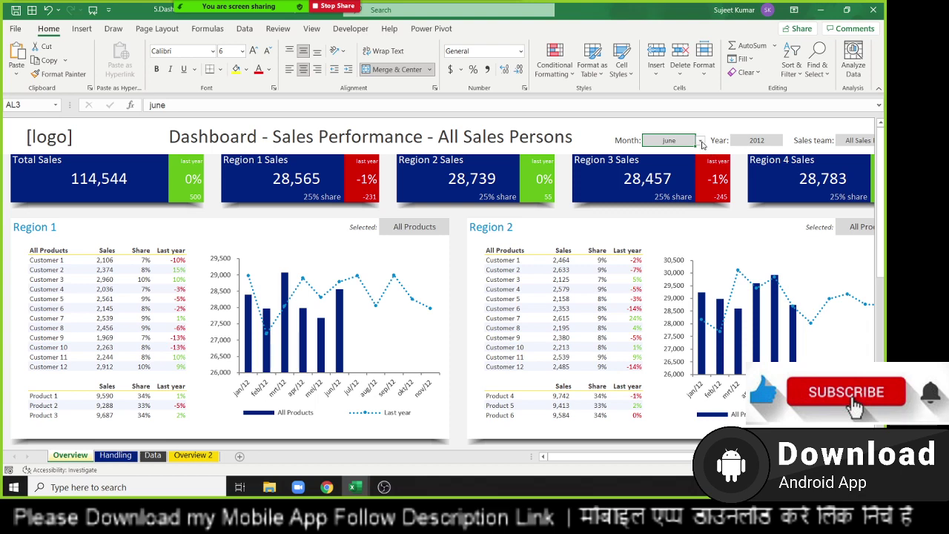
{"action": "left_click", "coordinate": [699, 141]}
{"action": "left_click", "coordinate": [667, 179]}
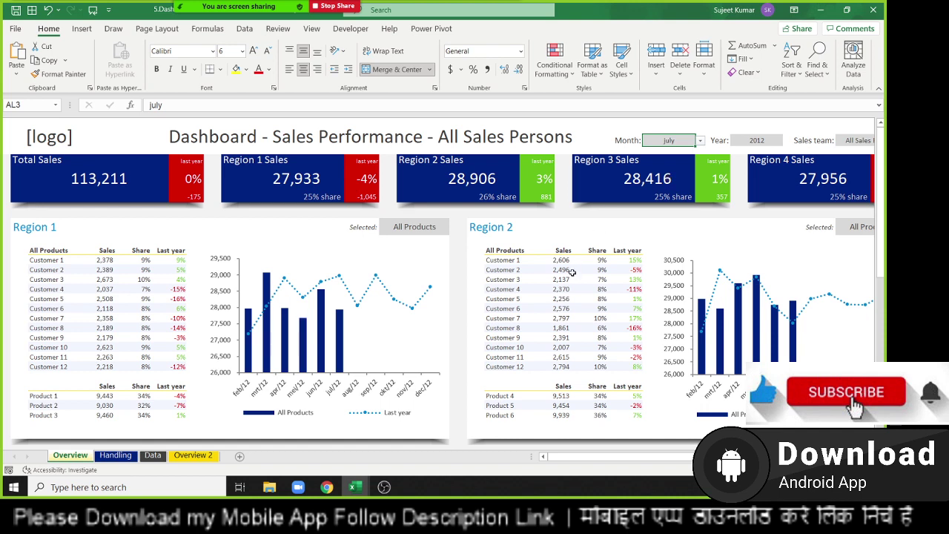
{"action": "left_click", "coordinate": [153, 454]}
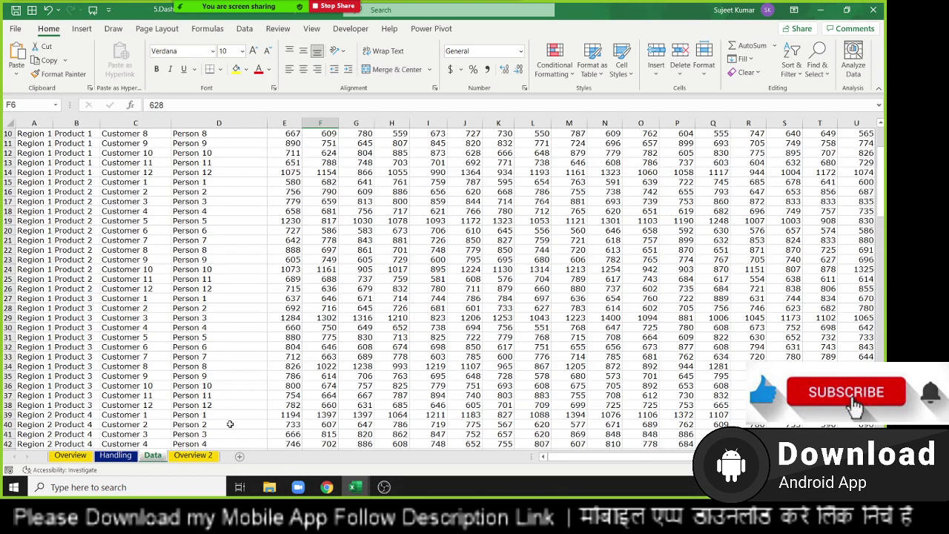
Close the dashboard workbook with Don't Save, discarding the month change.
{"action": "left_click", "coordinate": [873, 10]}
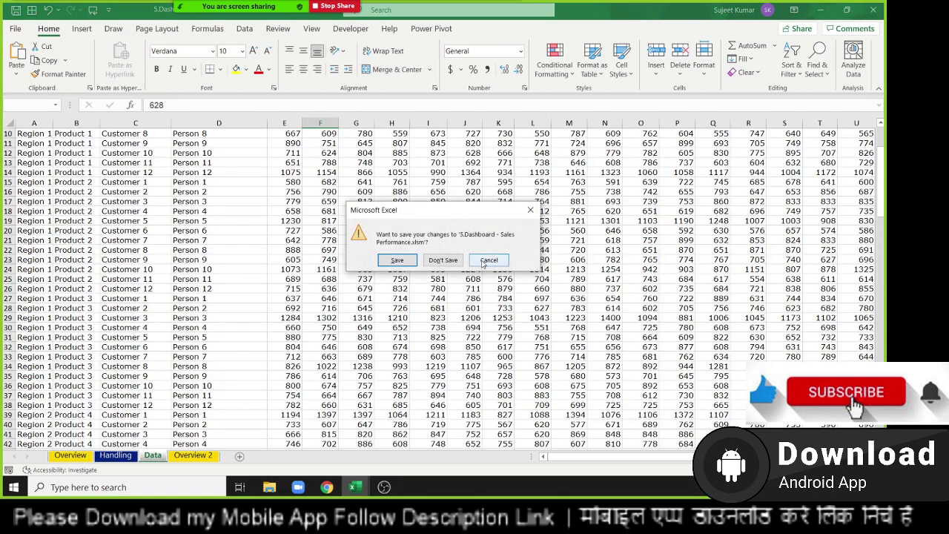
{"action": "left_click", "coordinate": [443, 260]}
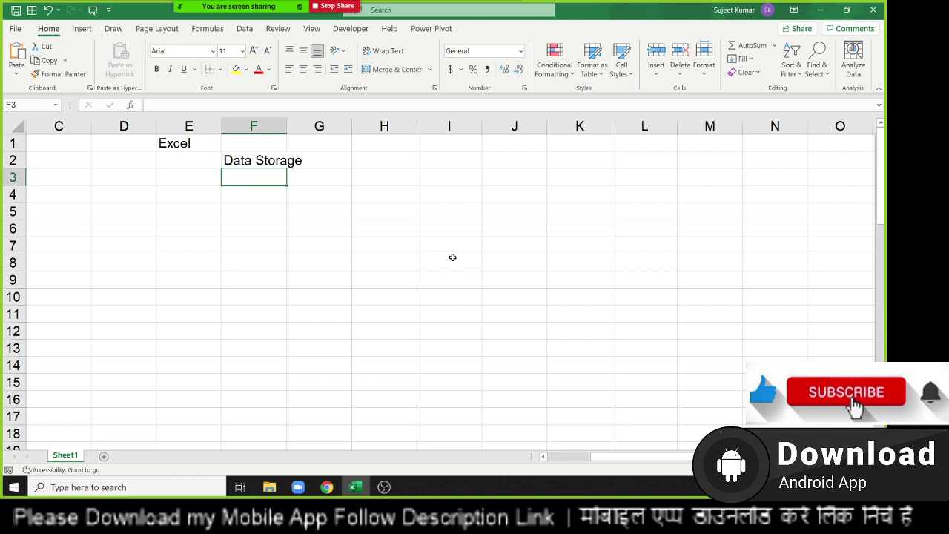
Type the label 'Calculation' into cell F5.
{"action": "key", "text": "Right"}
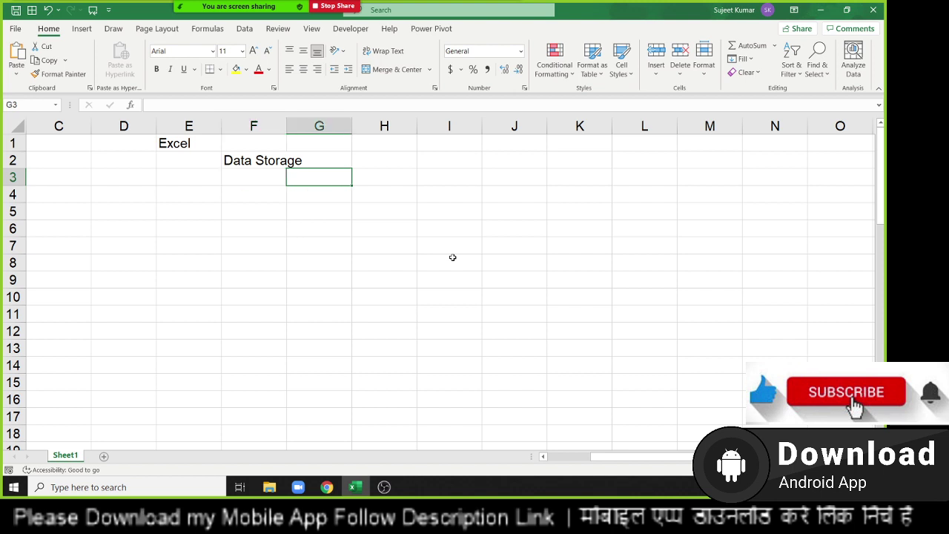
{"action": "key", "text": "Left"}
{"action": "key", "text": "Down"}
{"action": "key", "text": "Down"}
{"action": "type", "text": "C"}
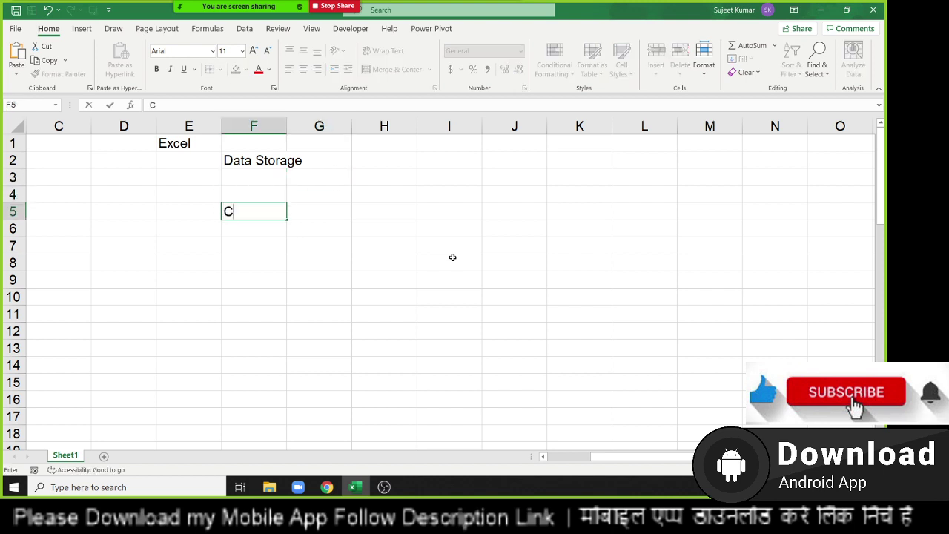
{"action": "type", "text": "alcul"}
{"action": "type", "text": "atio"}
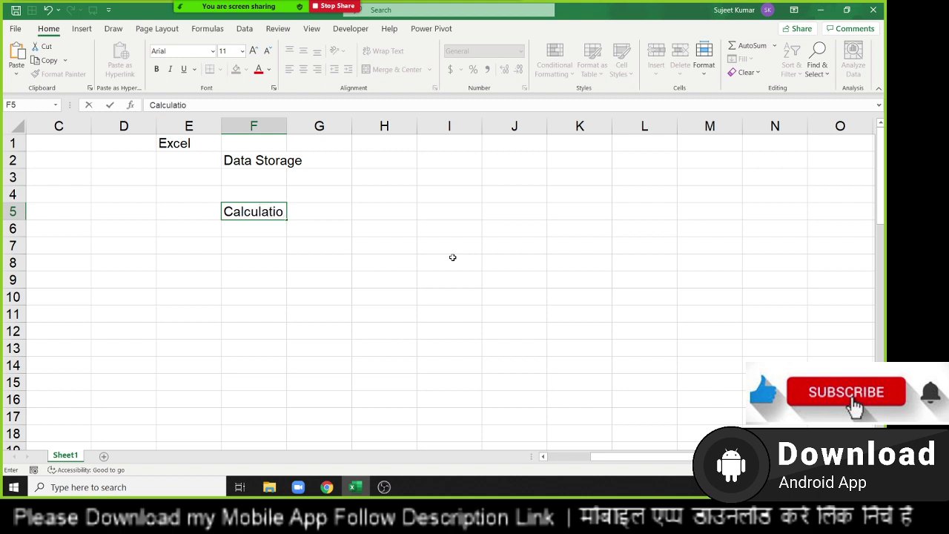
{"action": "type", "text": "n"}
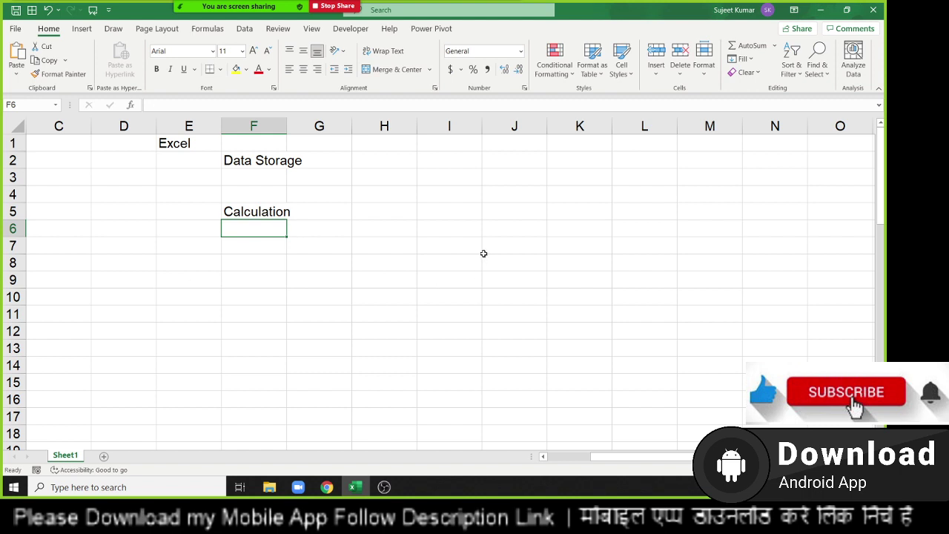
Enter the headings Q1 in H3 and Q2 in I3.
{"action": "left_click", "coordinate": [387, 127]}
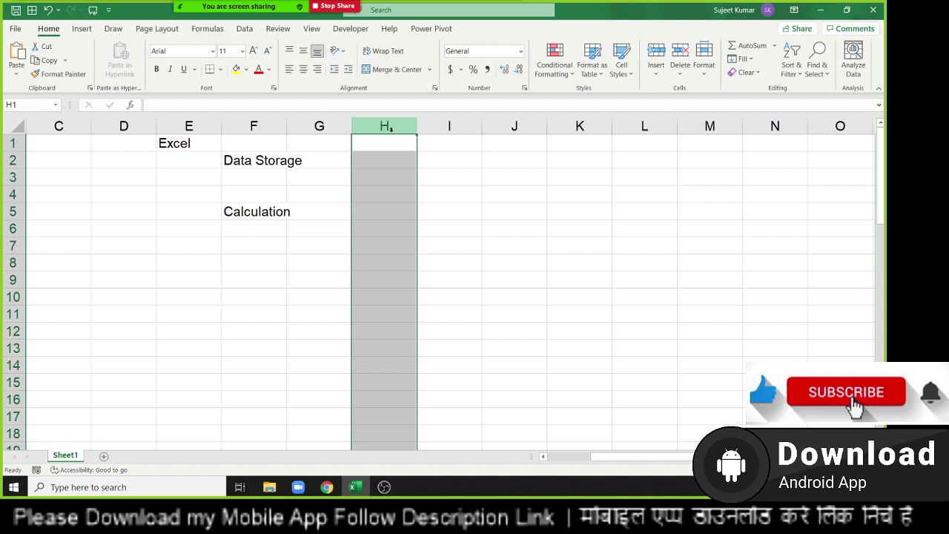
{"action": "left_click", "coordinate": [424, 127]}
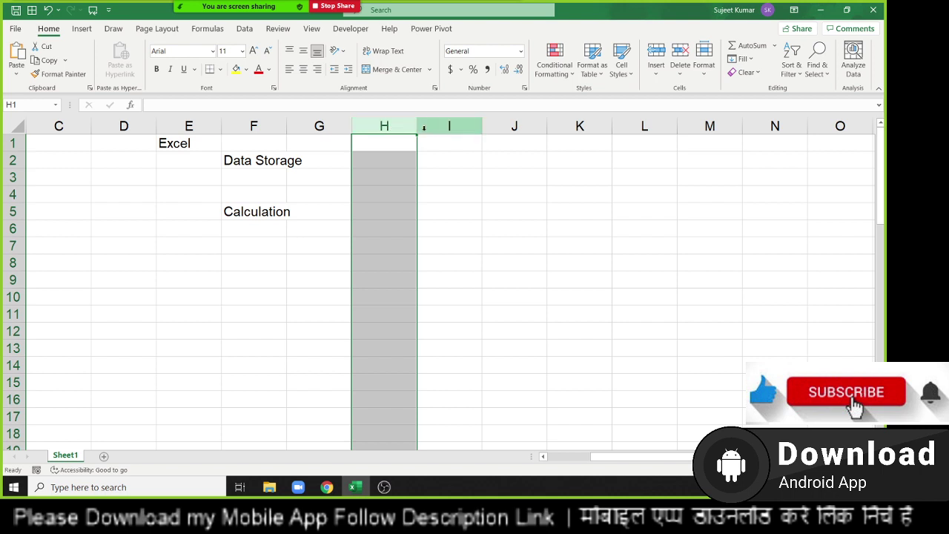
{"action": "left_click", "coordinate": [404, 128]}
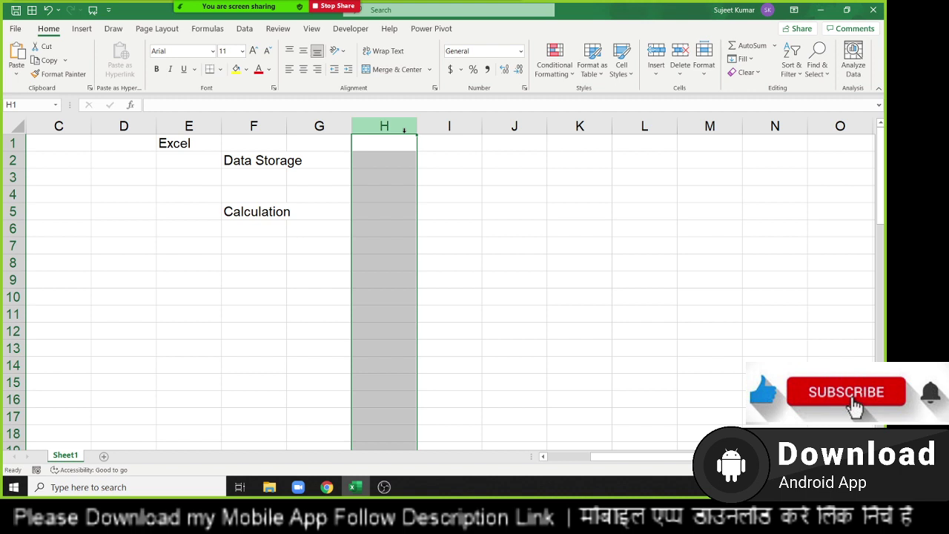
{"action": "key", "text": "Down"}
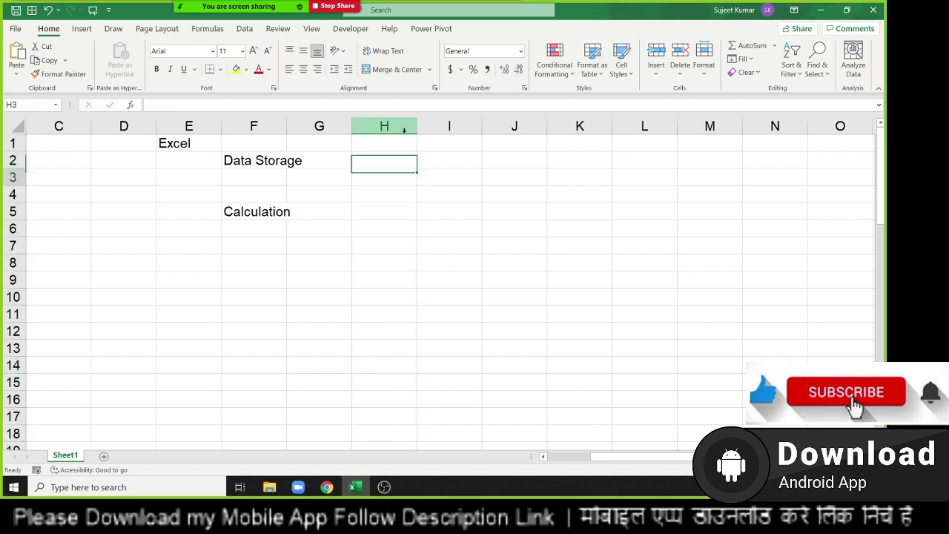
{"action": "key", "text": "Down"}
{"action": "type", "text": "Q1"}
{"action": "key", "text": "Tab"}
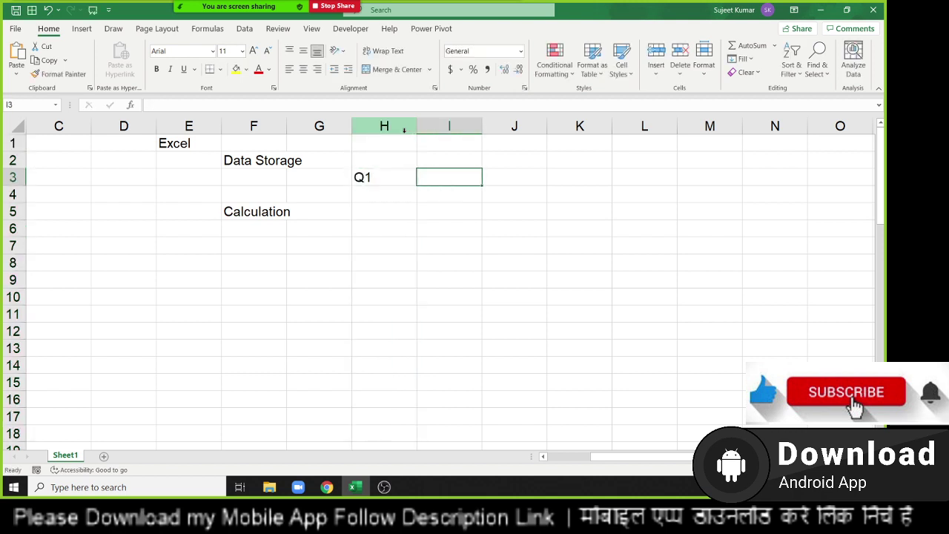
{"action": "type", "text": "Q2"}
{"action": "key", "text": "Return"}
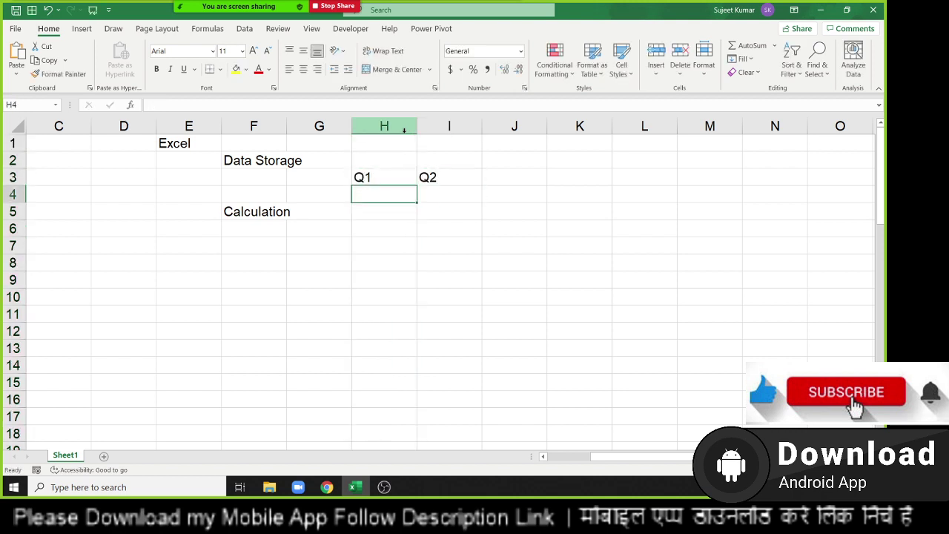
Enter 54 in H4 and 63 in I4, then add the heading 'Gr' in J3.
{"action": "type", "text": "54"}
{"action": "key", "text": "Tab"}
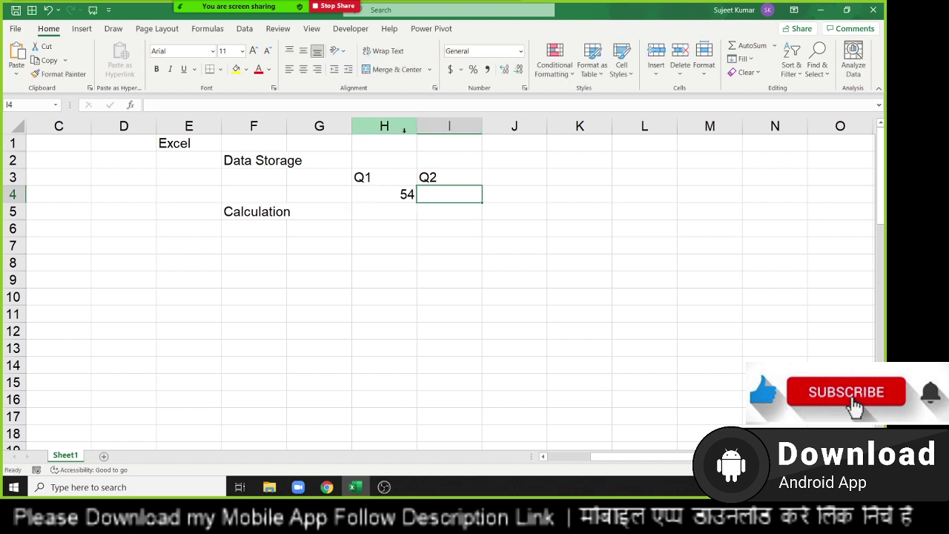
{"action": "type", "text": "63"}
{"action": "key", "text": "Tab"}
{"action": "key", "text": "Up"}
{"action": "type", "text": "G"}
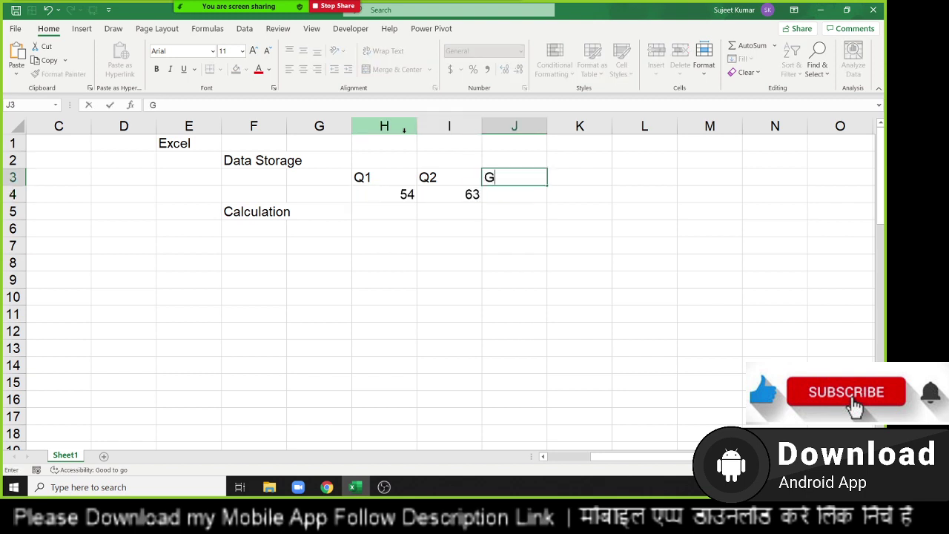
{"action": "type", "text": "r"}
{"action": "key", "text": "Return"}
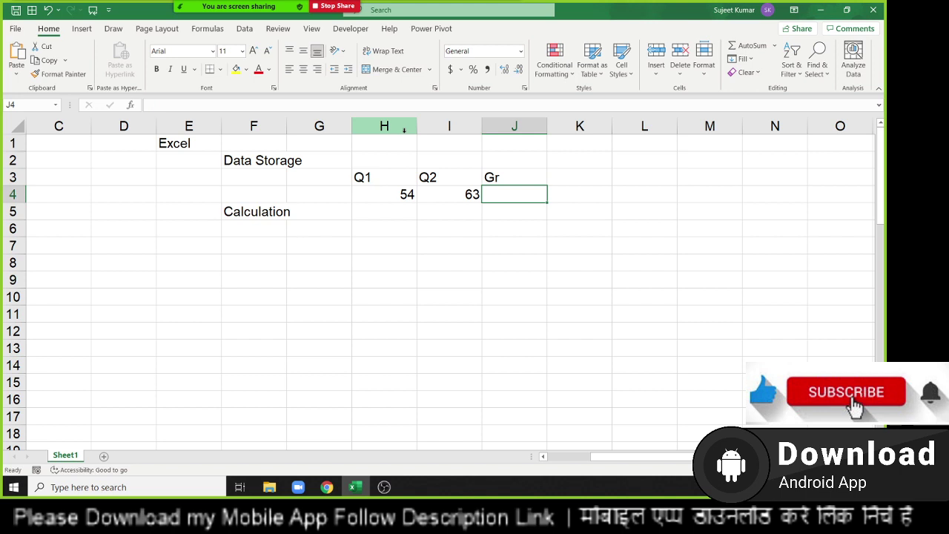
Browse the Formulas function category lists, then turn on Zoom's Annotate drawing mode.
{"action": "left_click", "coordinate": [207, 29]}
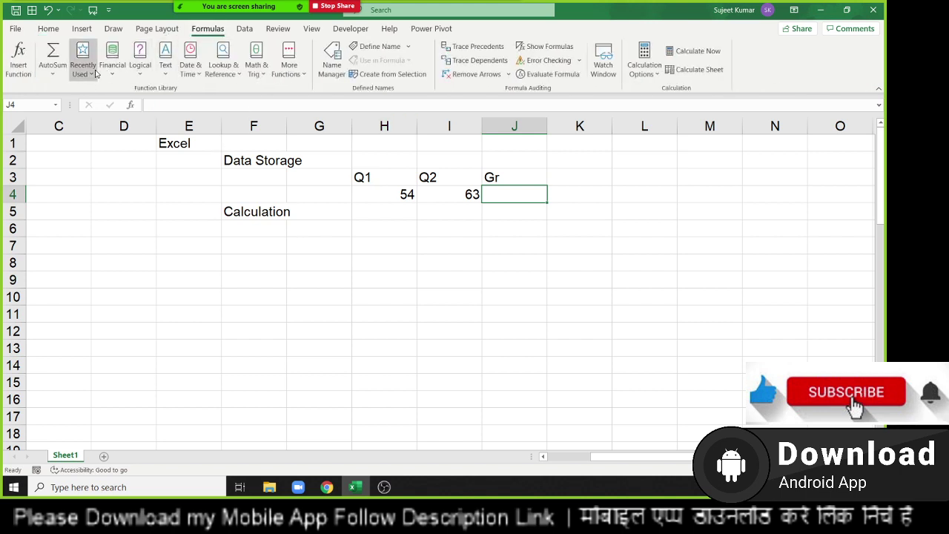
{"action": "left_click", "coordinate": [109, 72]}
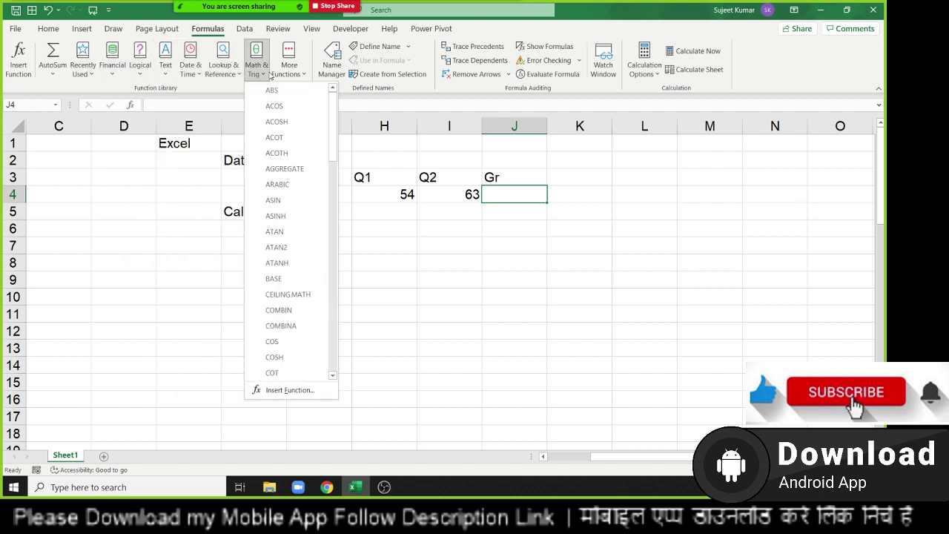
{"action": "left_click", "coordinate": [479, 232]}
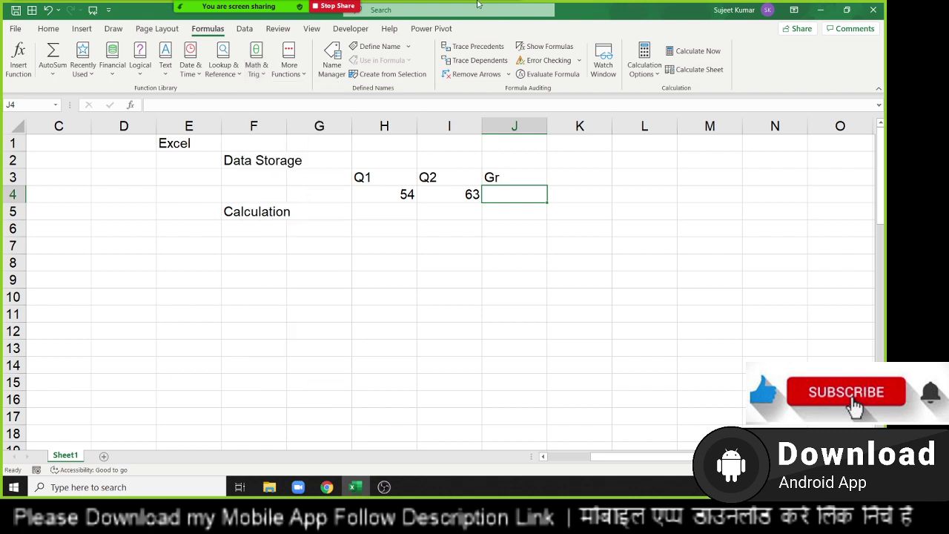
{"action": "left_click", "coordinate": [404, 16]}
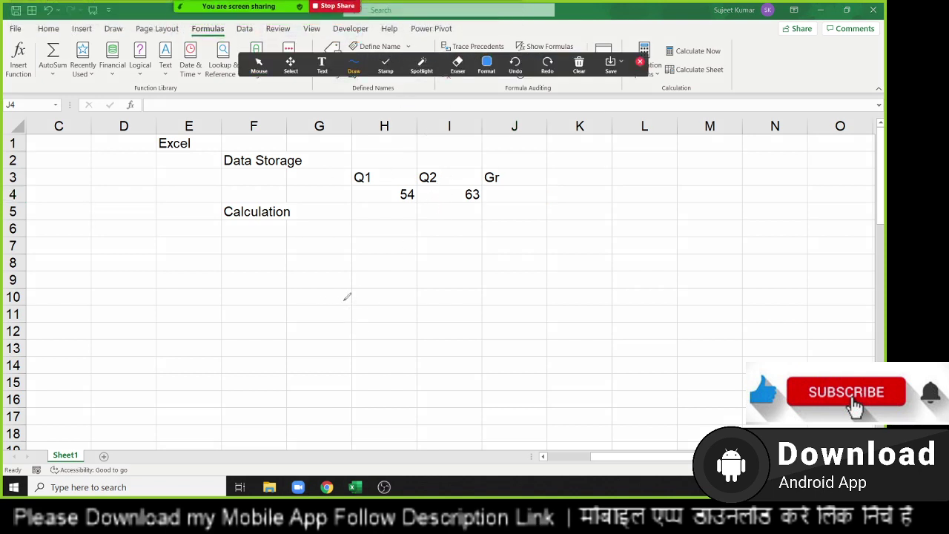
Handwrite the (Q2−Q1)/Q1 growth formula below the data, then select cell J4.
{"action": "mouse_move", "coordinate": [328, 284]}
{"action": "left_mouse_down"}
{"action": "mouse_move", "coordinate": [427, 341]}
{"action": "mouse_move", "coordinate": [430, 311]}
{"action": "left_mouse_up"}
{"action": "mouse_move", "coordinate": [458, 280]}
{"action": "left_mouse_down"}
{"action": "mouse_move", "coordinate": [451, 300]}
{"action": "mouse_move", "coordinate": [512, 298]}
{"action": "left_mouse_up"}
{"action": "left_click_drag", "start_coordinate": [475, 285], "coordinate": [548, 318]}
{"action": "left_click_drag", "start_coordinate": [383, 379], "coordinate": [560, 355]}
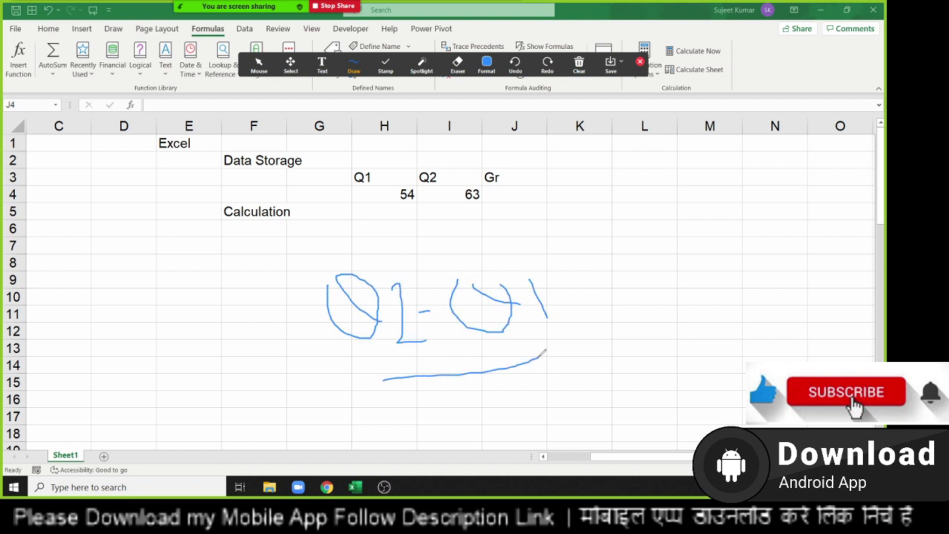
{"action": "left_click_drag", "start_coordinate": [519, 381], "coordinate": [570, 420]}
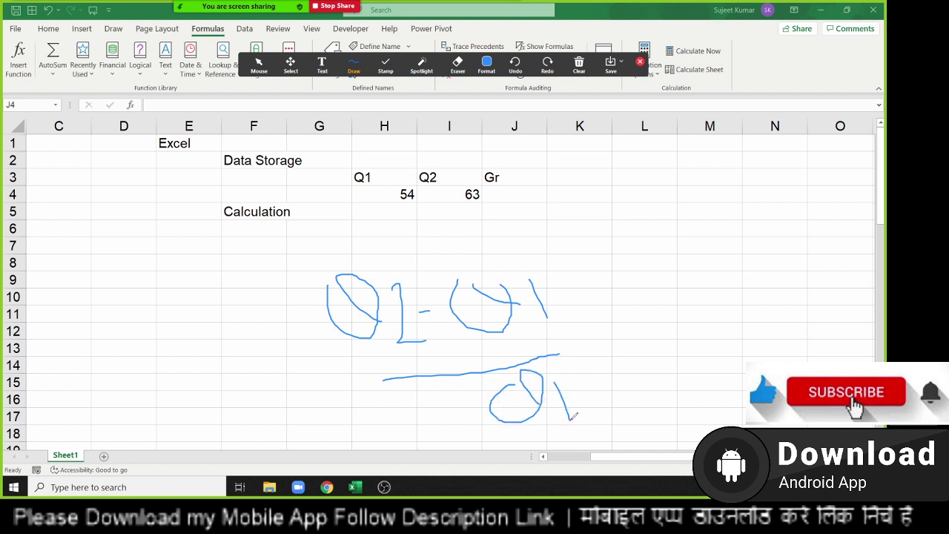
{"action": "left_click", "coordinate": [639, 62]}
{"action": "left_click", "coordinate": [522, 200]}
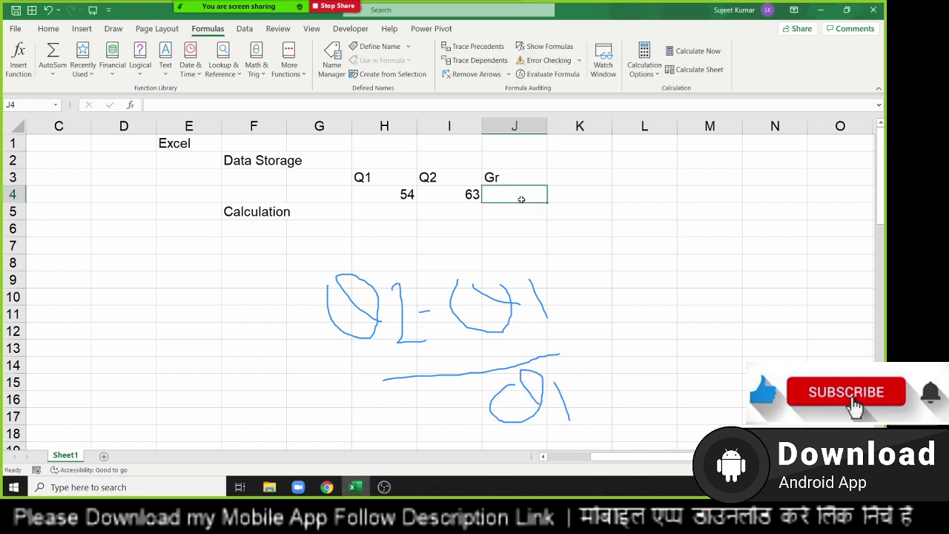
Enter the growth formula =(I4-H4)/I4 in J4 and format it as a percentage.
{"action": "type", "text": "="}
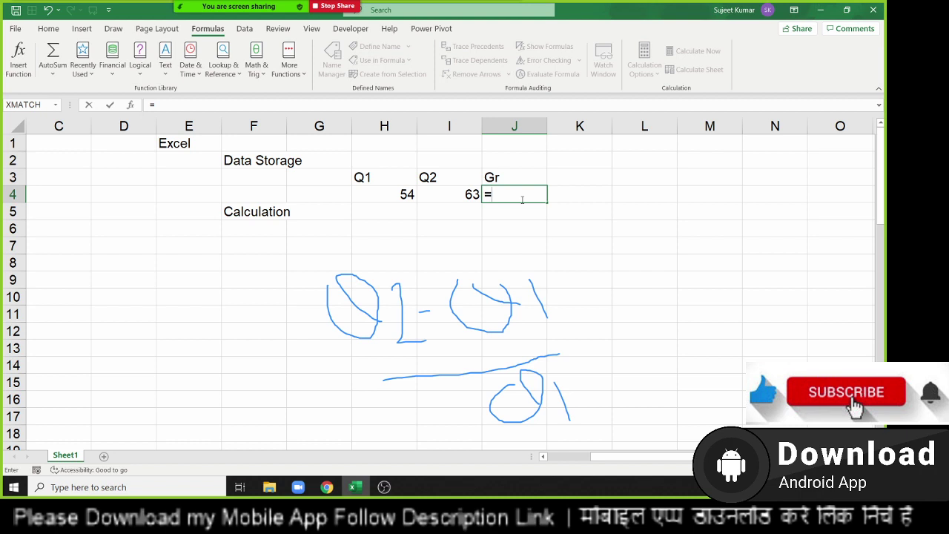
{"action": "type", "text": "("}
{"action": "key", "text": "Left"}
{"action": "key", "text": "Left"}
{"action": "key", "text": "Right"}
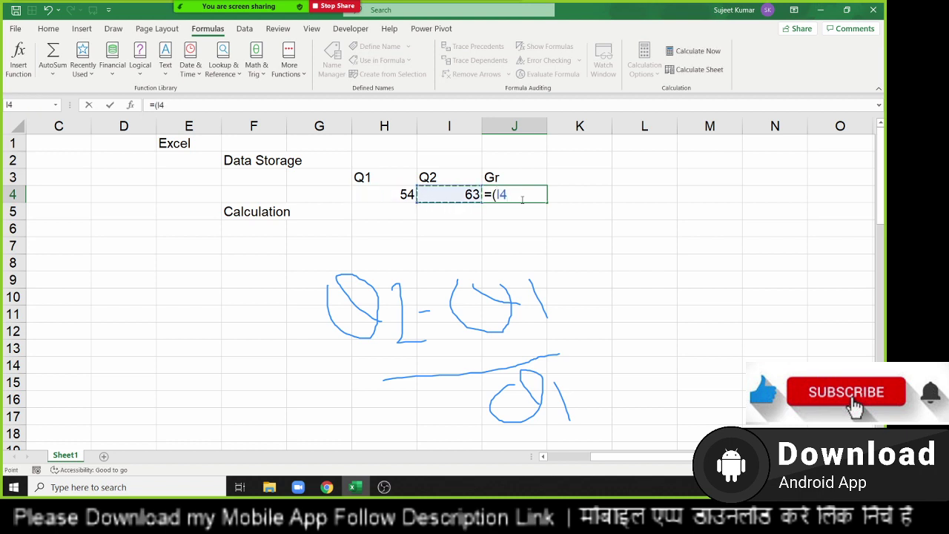
{"action": "type", "text": "-"}
{"action": "key", "text": "Left"}
{"action": "key", "text": "Left"}
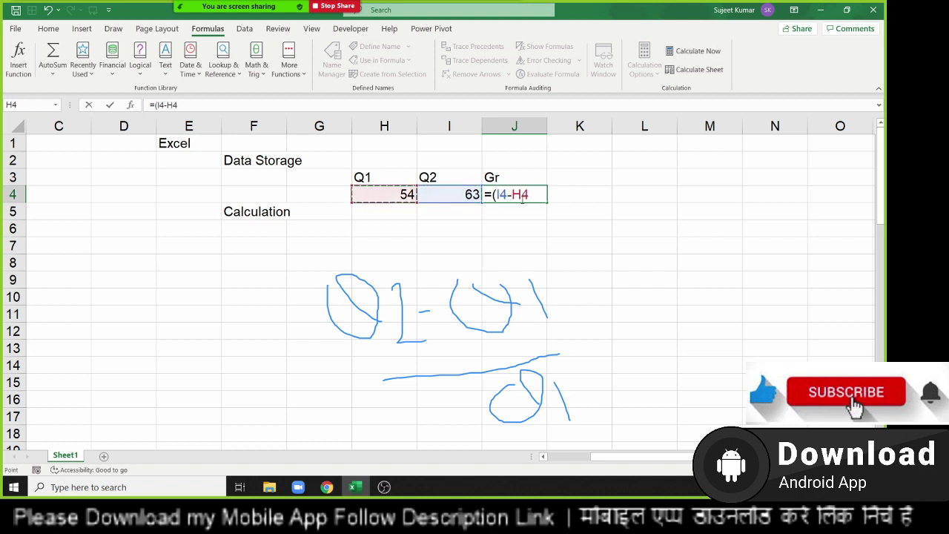
{"action": "type", "text": ")"}
{"action": "type", "text": "/"}
{"action": "key", "text": "Left"}
{"action": "key", "text": "ctrl+Return"}
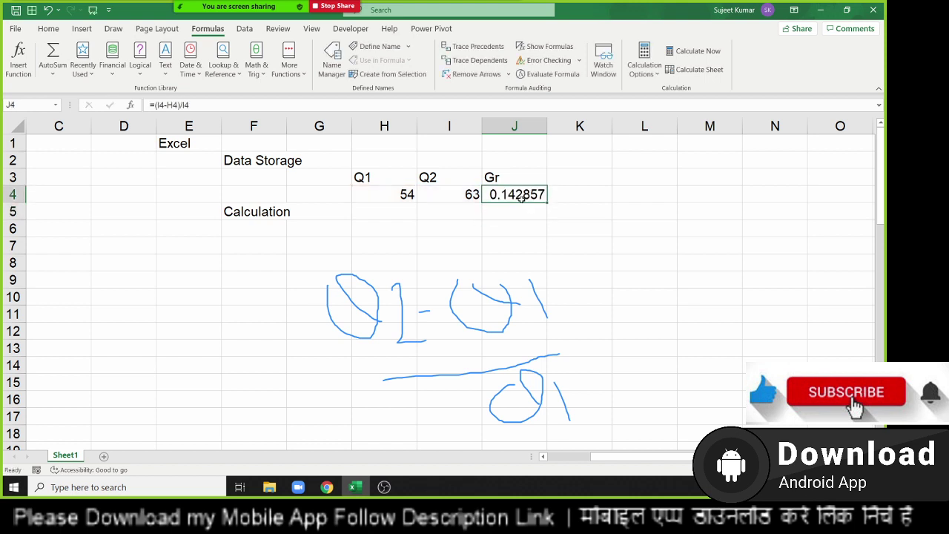
{"action": "left_click", "coordinate": [57, 37]}
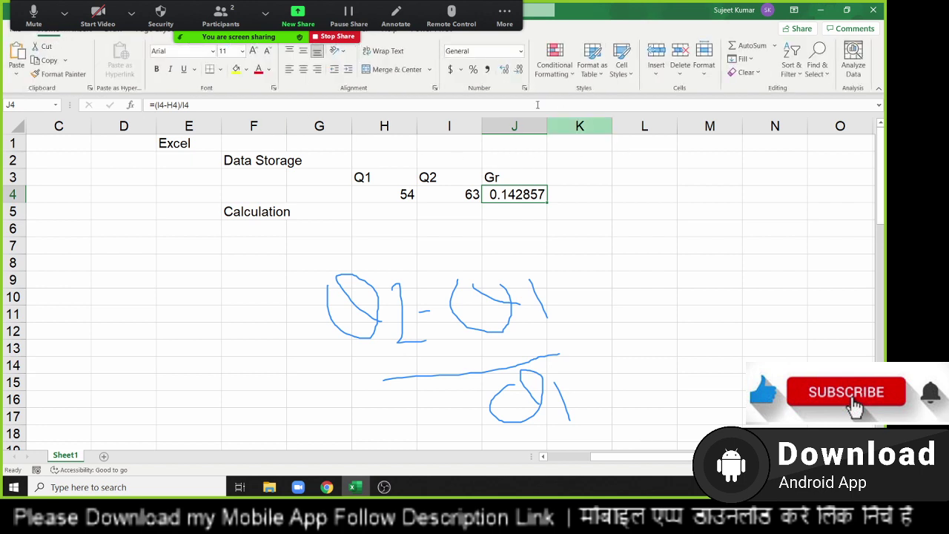
{"action": "left_click", "coordinate": [473, 69]}
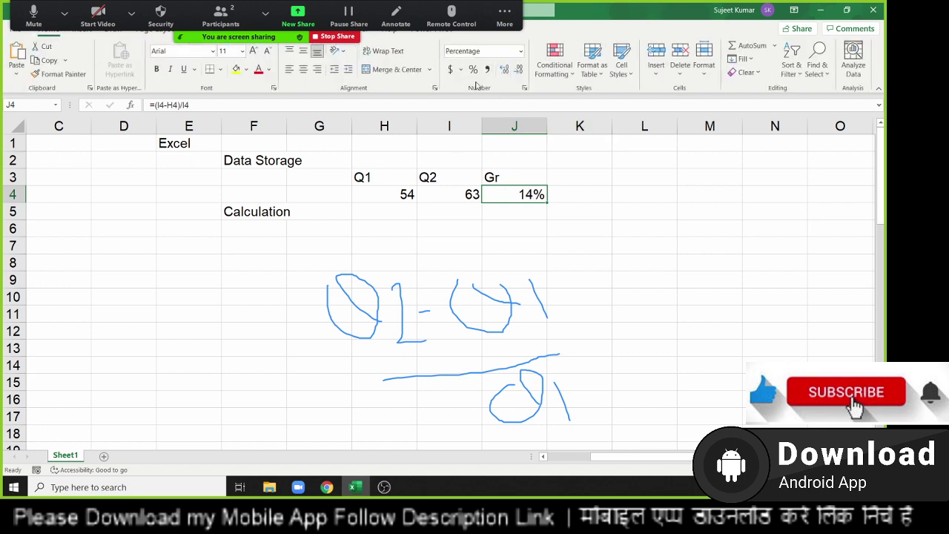
Correct J4's divisor to H4 so it reads =(I4-H4)/H4, showing 17%.
{"action": "double_click", "coordinate": [523, 198]}
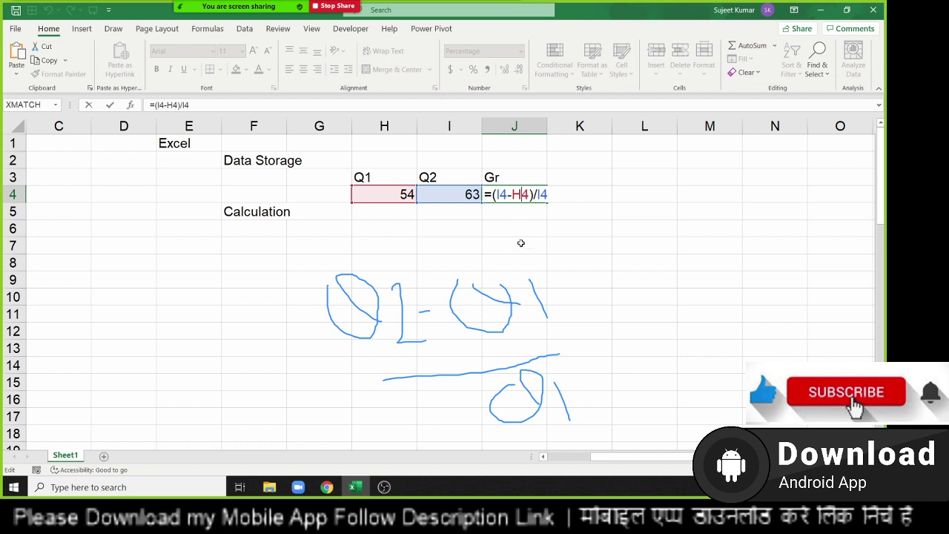
{"action": "left_click", "coordinate": [541, 194]}
{"action": "key", "text": "BackSpace"}
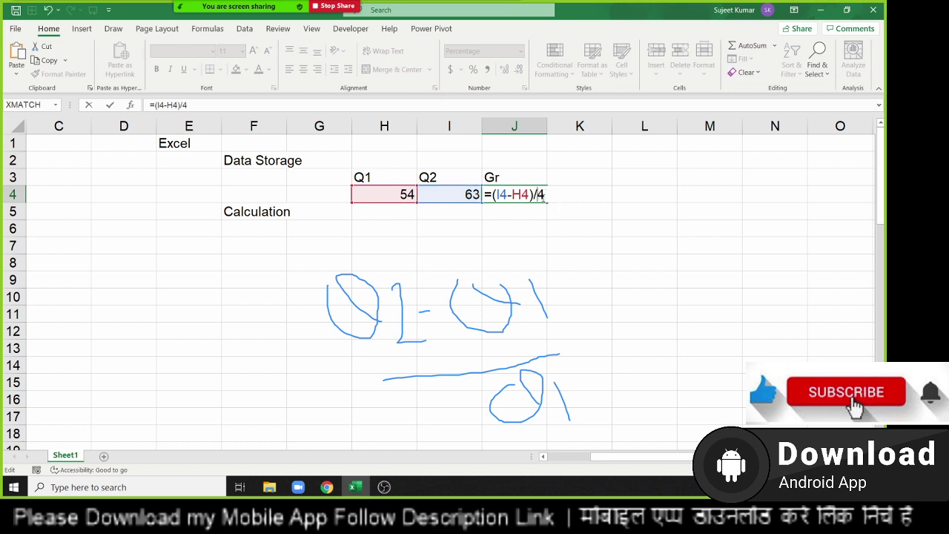
{"action": "type", "text": "h"}
{"action": "key", "text": "Return"}
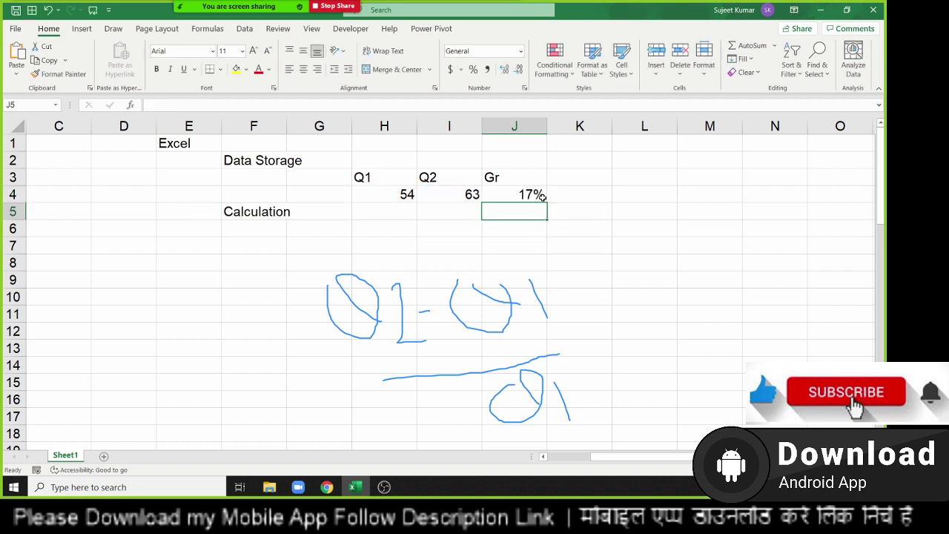
{"action": "left_click", "coordinate": [543, 194]}
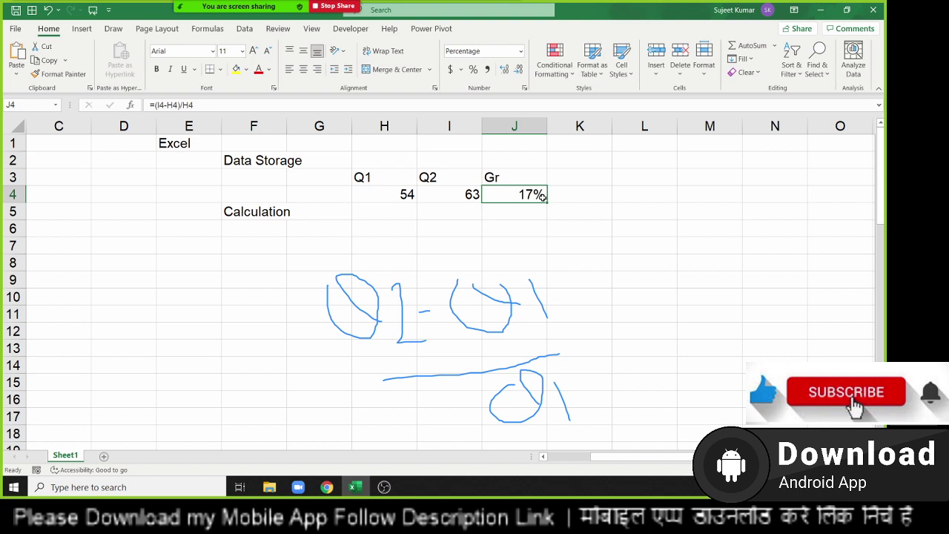
{"action": "mouse_move", "coordinate": [221, 9]}
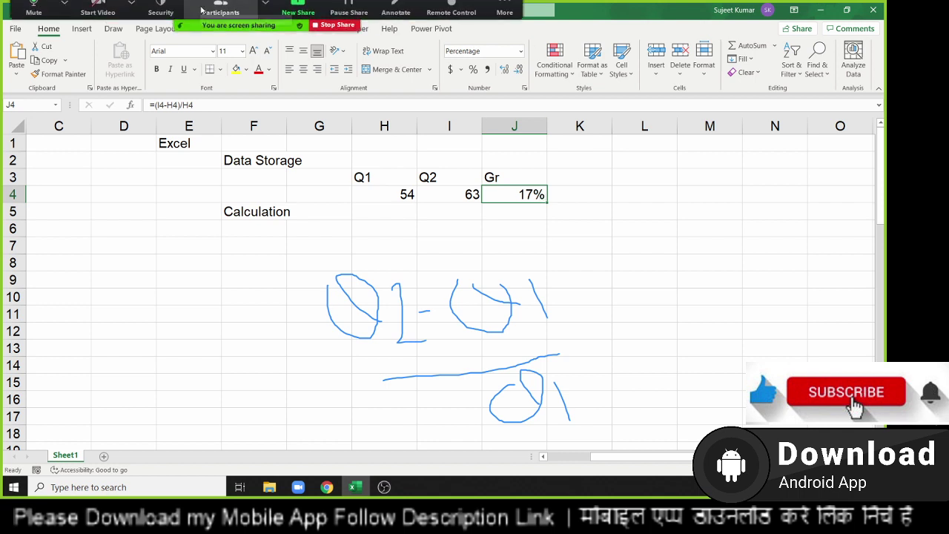
Clear all Zoom annotation drawings from the screen and close the drawing toolbar.
{"action": "left_click", "coordinate": [504, 21]}
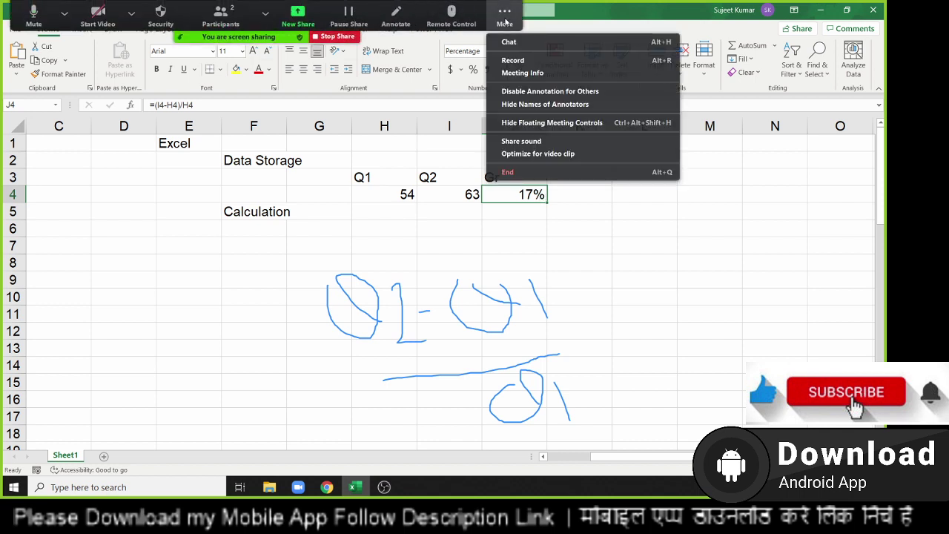
{"action": "left_click", "coordinate": [396, 16]}
{"action": "left_click", "coordinate": [579, 65]}
{"action": "left_click", "coordinate": [597, 106]}
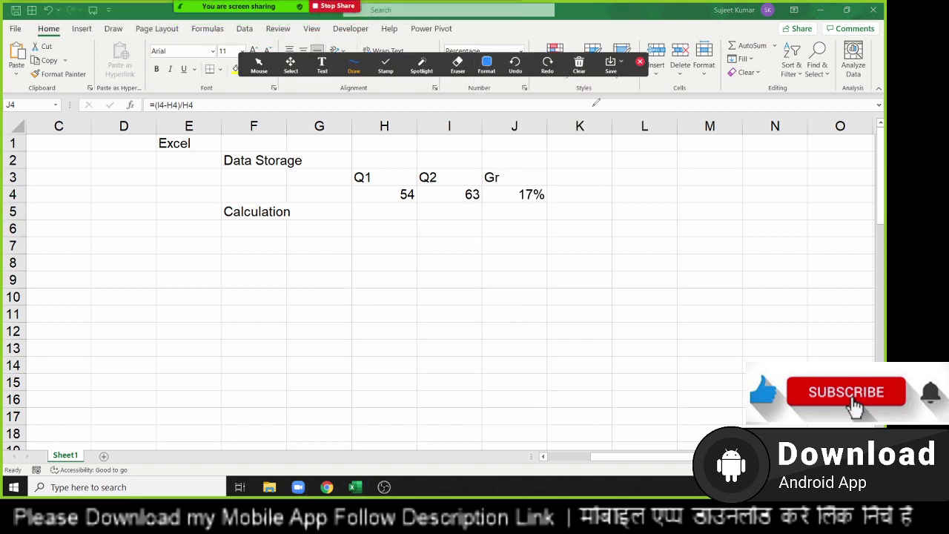
{"action": "left_click", "coordinate": [640, 62]}
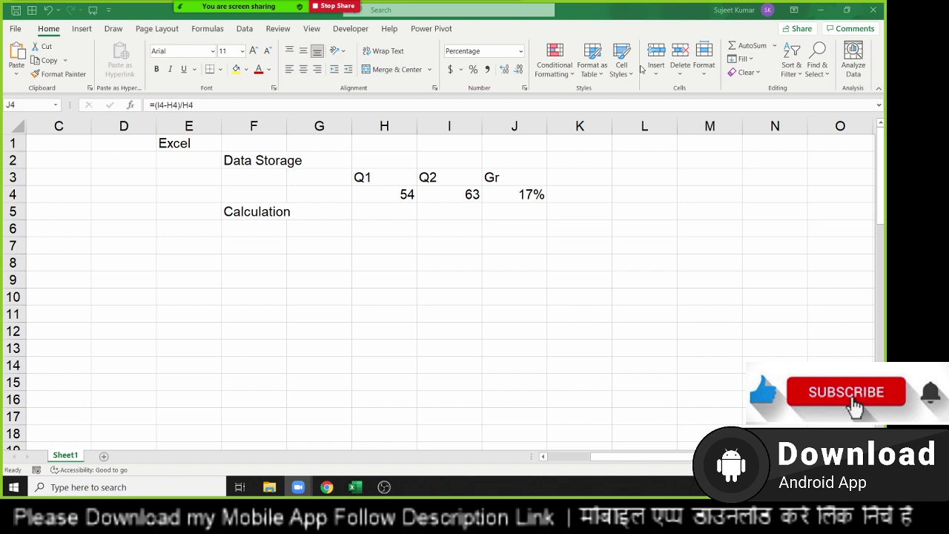
Type the heading 'Data Analysis / Report Repersentation' into cell F9.
{"action": "left_click", "coordinate": [255, 274]}
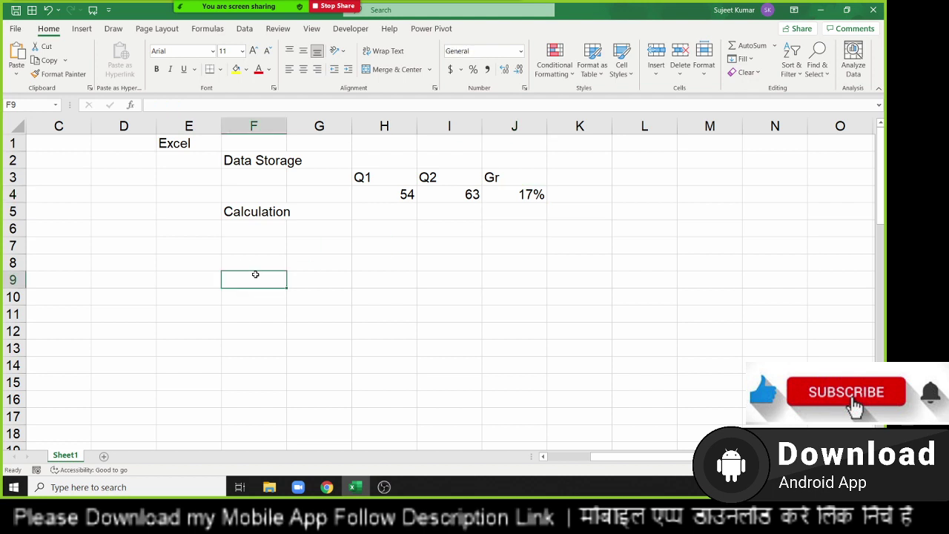
{"action": "type", "text": "Data"}
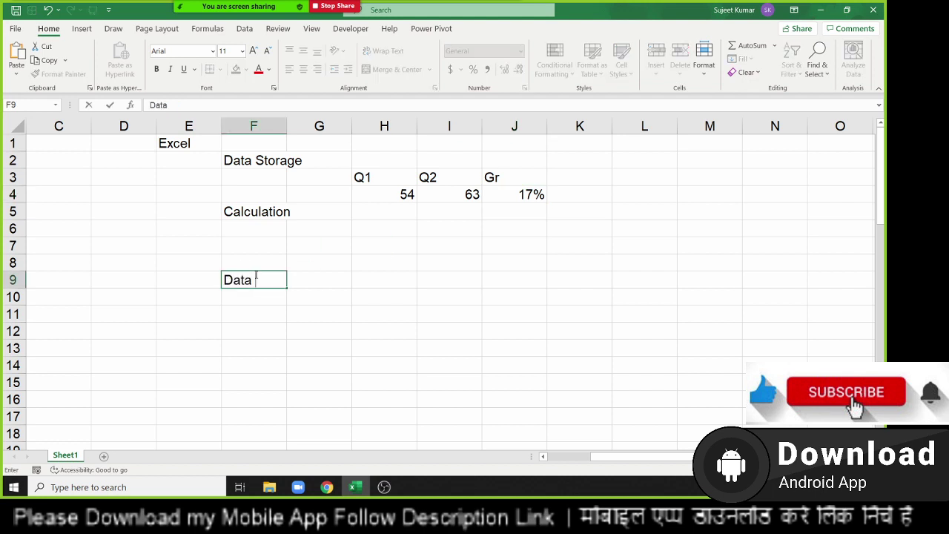
{"action": "type", "text": " Anal"}
{"action": "type", "text": "ysis /"}
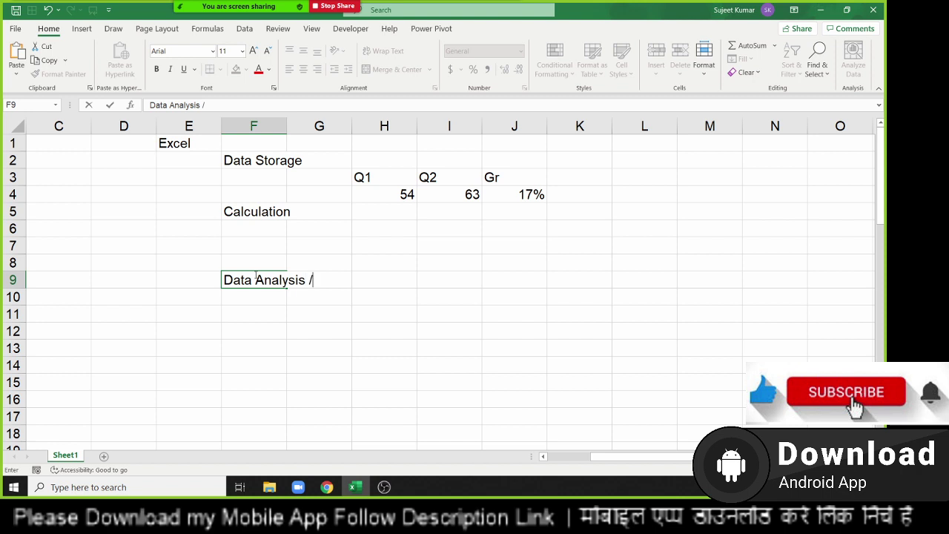
{"action": "type", "text": " Report "}
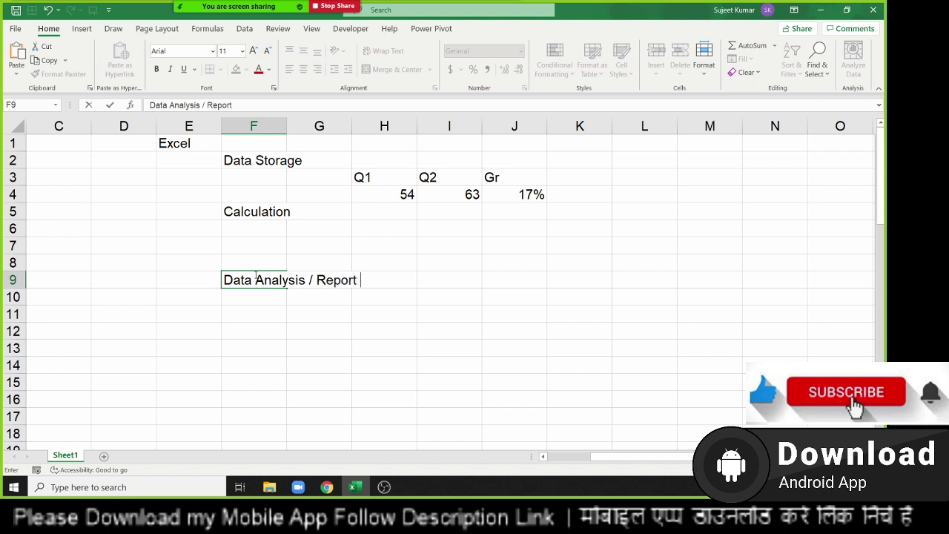
{"action": "type", "text": "Re"}
{"action": "type", "text": "per"}
{"action": "type", "text": "sentat"}
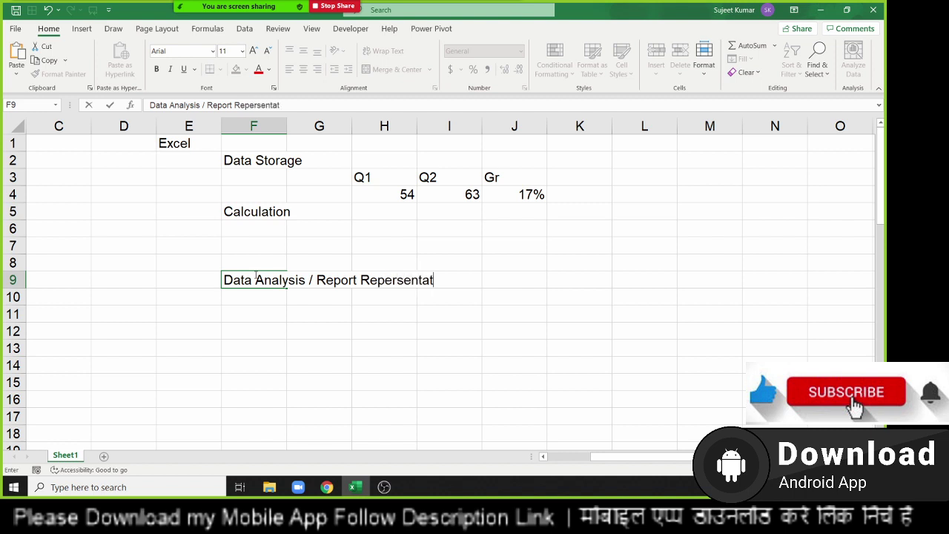
{"action": "type", "text": "ion"}
{"action": "key", "text": "Return"}
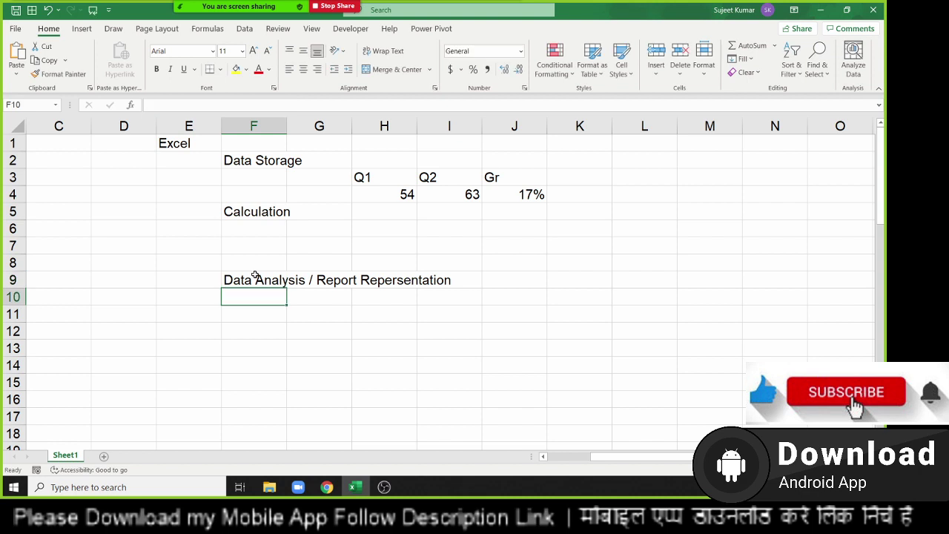
{"action": "left_click", "coordinate": [255, 275]}
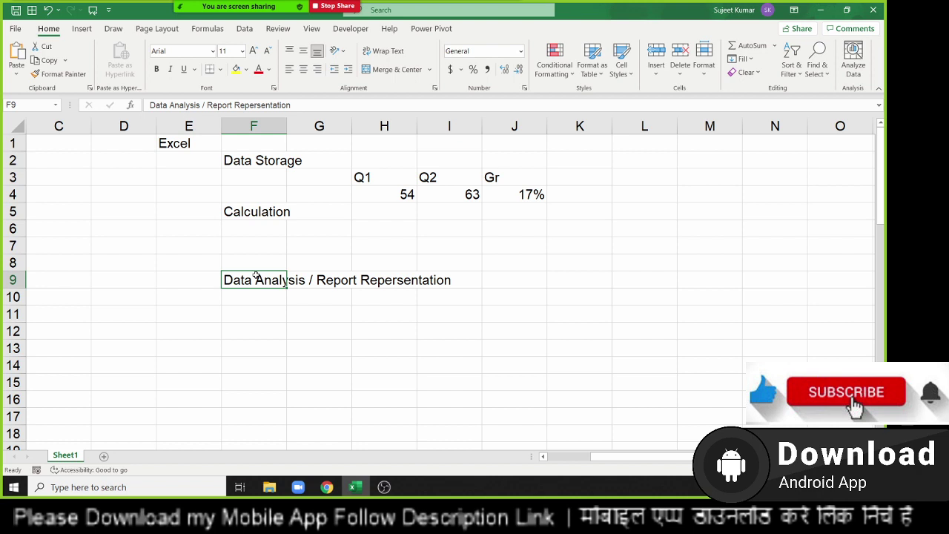
Enter 5% in cell K9 and move the cursor down to J11.
{"action": "key", "text": "Right"}
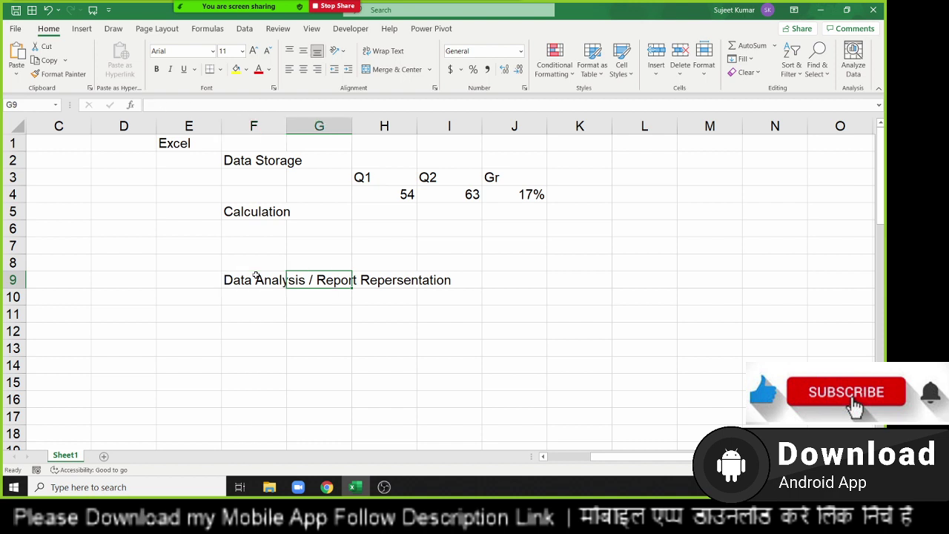
{"action": "key", "text": "Right"}
{"action": "key", "text": "Right"}
{"action": "key", "text": "Right"}
{"action": "key", "text": "Right"}
{"action": "type", "text": "50"}
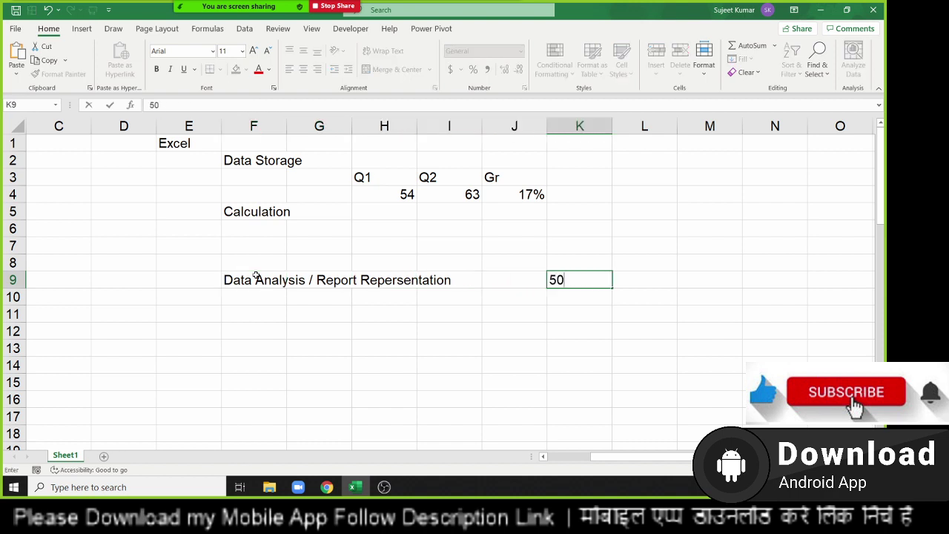
{"action": "key", "text": "BackSpace"}
{"action": "type", "text": "%"}
{"action": "key", "text": "Return"}
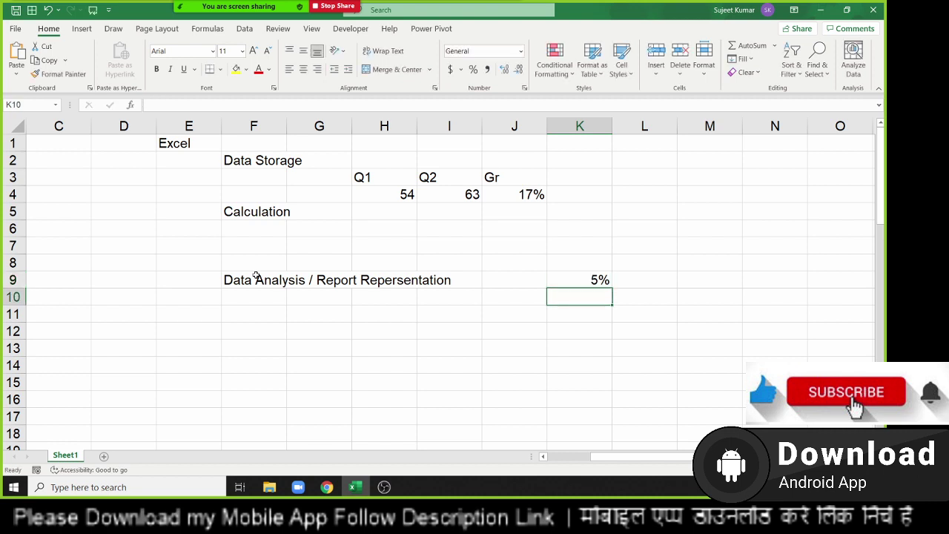
{"action": "key", "text": "Down"}
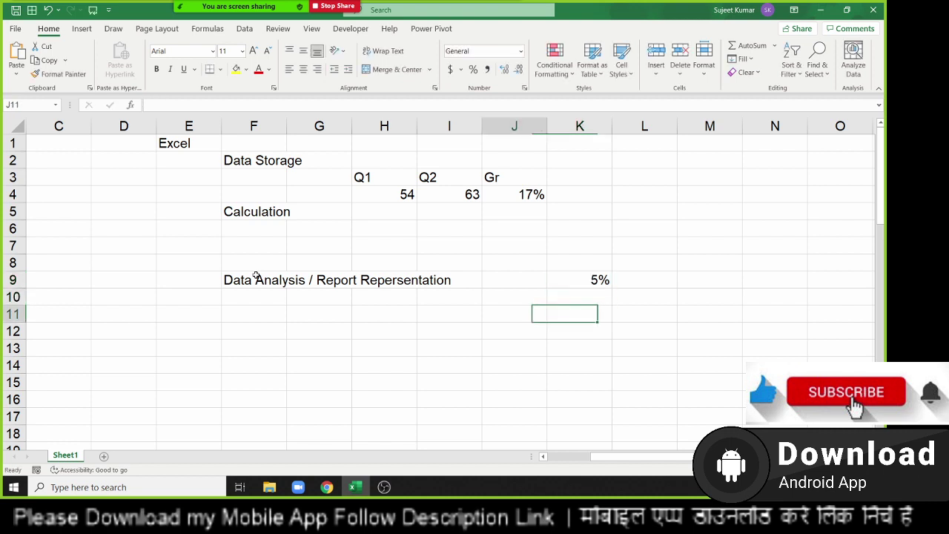
{"action": "key", "text": "Left"}
{"action": "key", "text": "Left"}
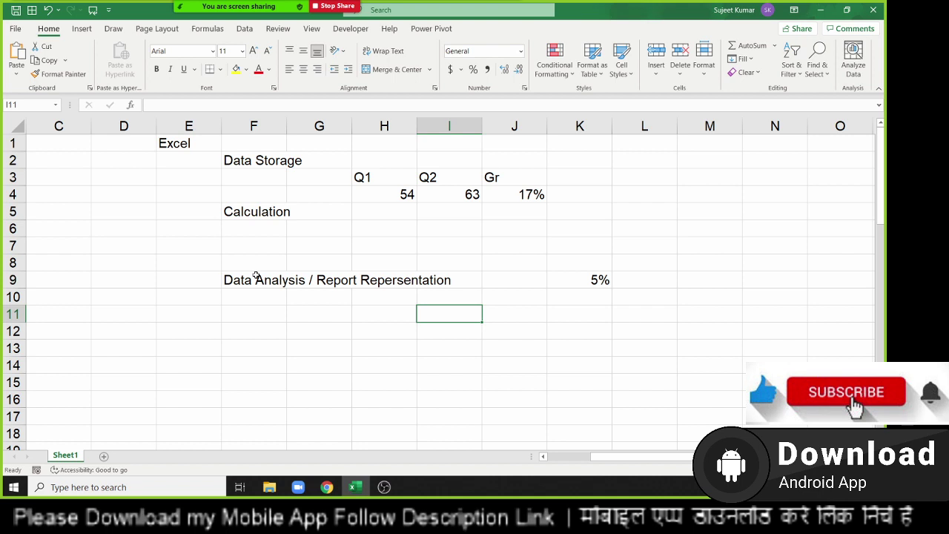
{"action": "key", "text": "Right"}
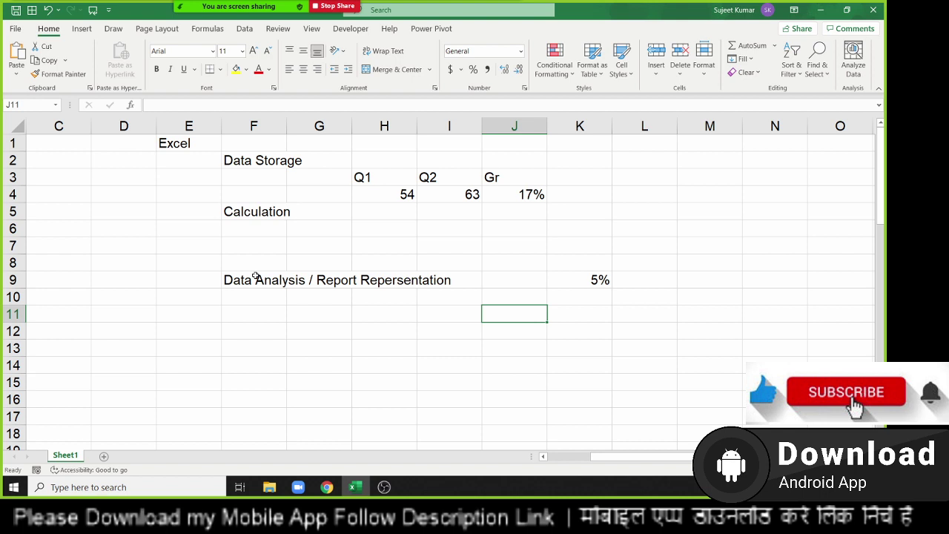
Enter 1000 in J11, 5% in K11, and 150 in J12.
{"action": "type", "text": "1000"}
{"action": "key", "text": "Tab"}
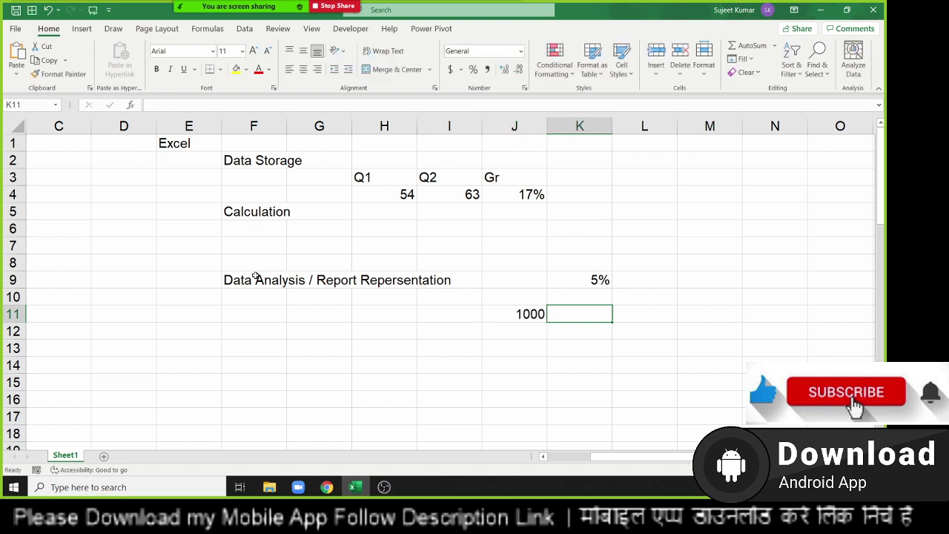
{"action": "type", "text": "5%"}
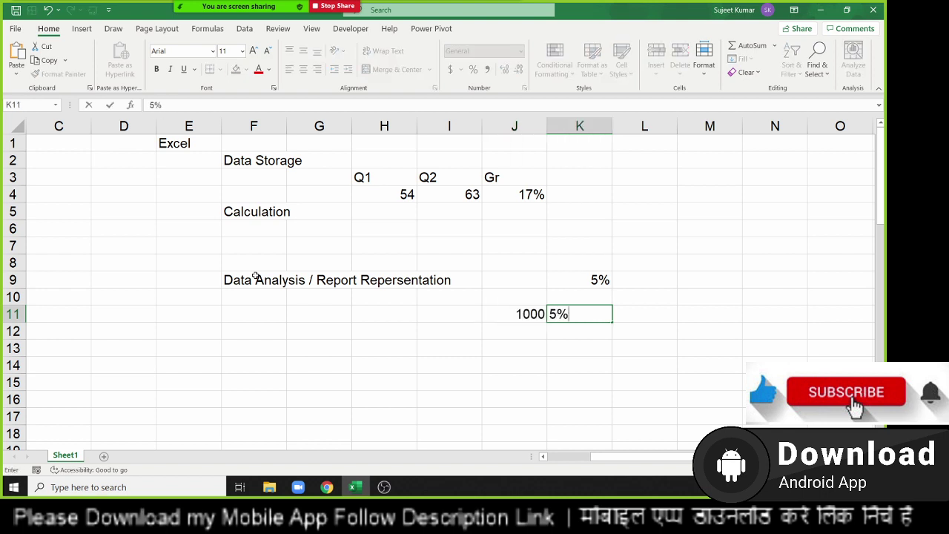
{"action": "key", "text": "Return"}
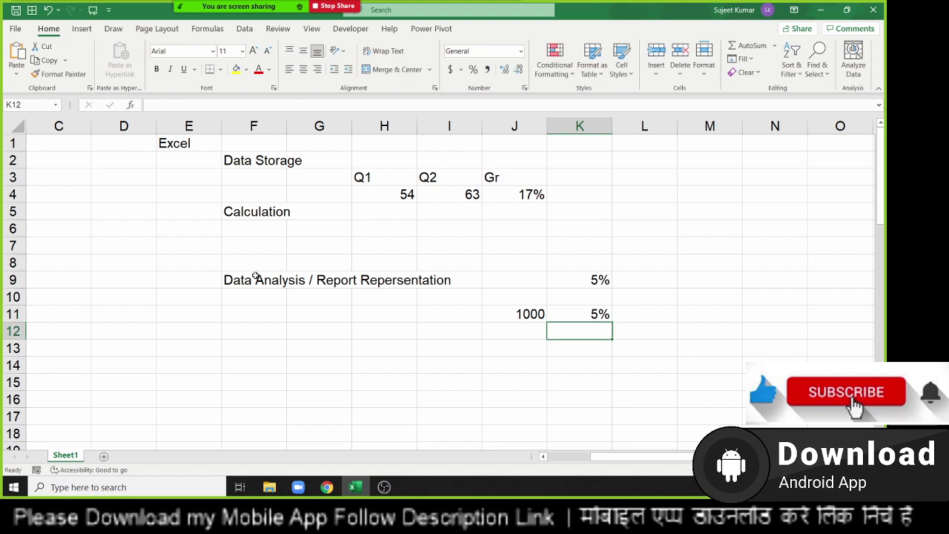
{"action": "key", "text": "Left"}
{"action": "type", "text": "150"}
{"action": "key", "text": "Return"}
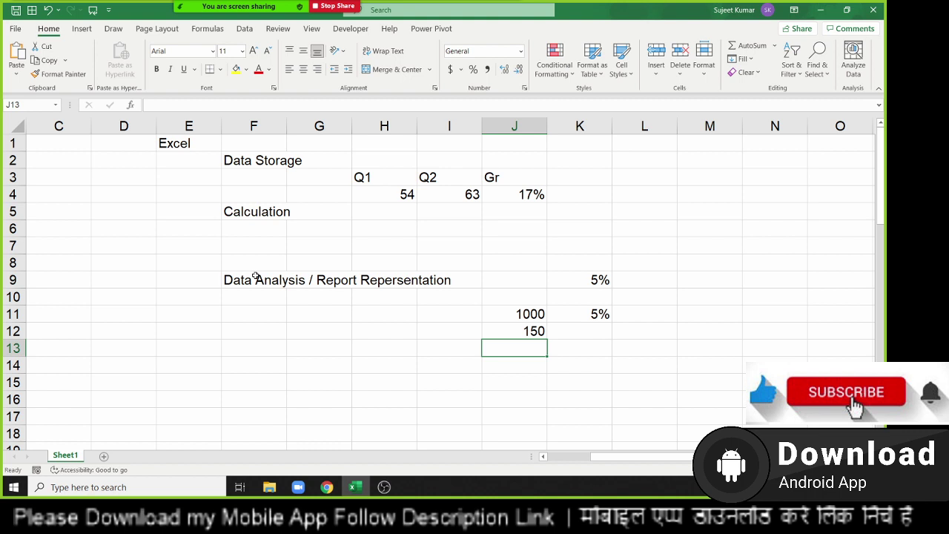
Change J12 to 250 and clear the 1000 from J11.
{"action": "key", "text": "Up"}
{"action": "key", "text": "Up"}
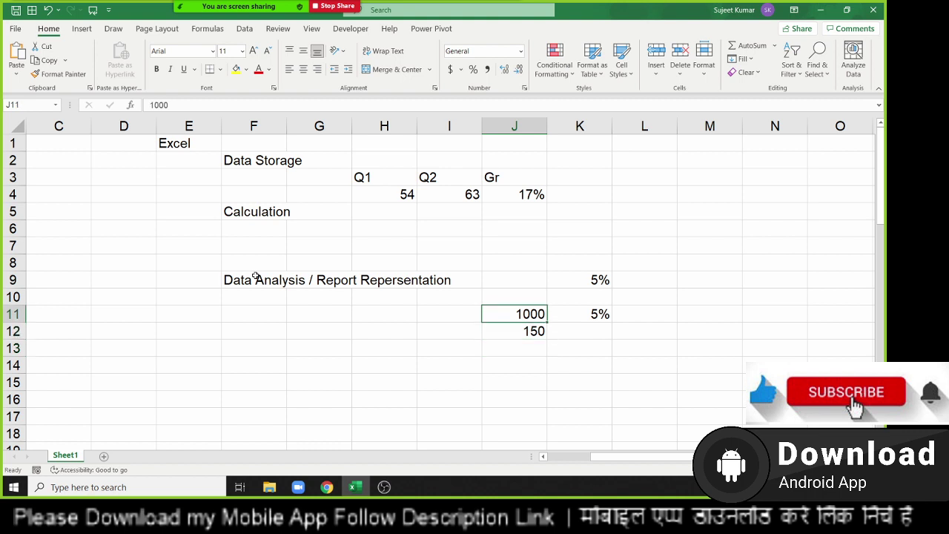
{"action": "key", "text": "Down"}
{"action": "type", "text": "25"}
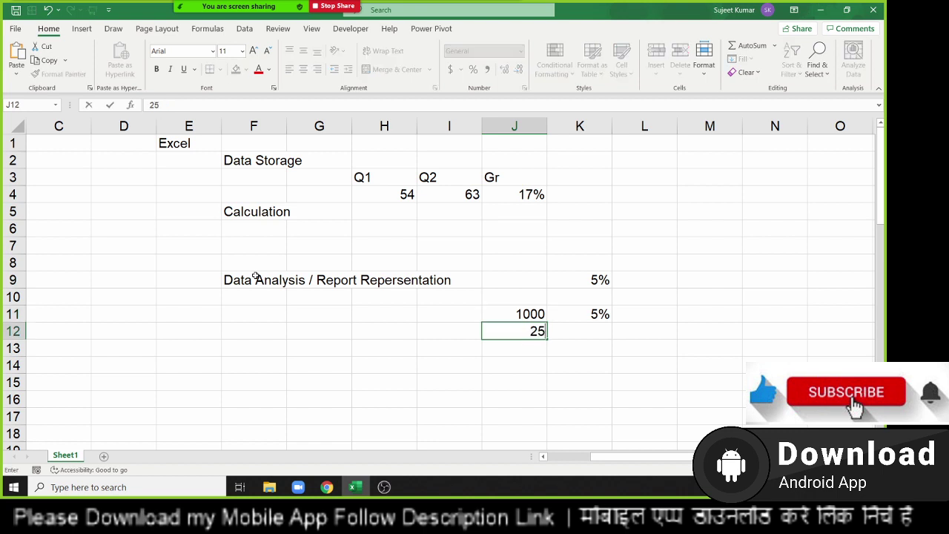
{"action": "type", "text": "0"}
{"action": "key", "text": "Up"}
{"action": "key", "text": "Delete"}
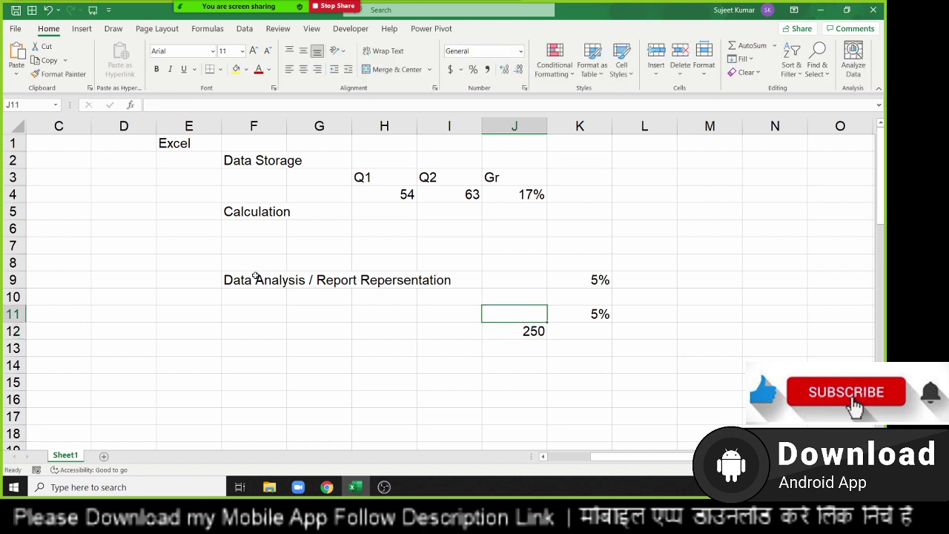
Enter the range text 100-150 in cell J13.
{"action": "key", "text": "Down"}
{"action": "key", "text": "Down"}
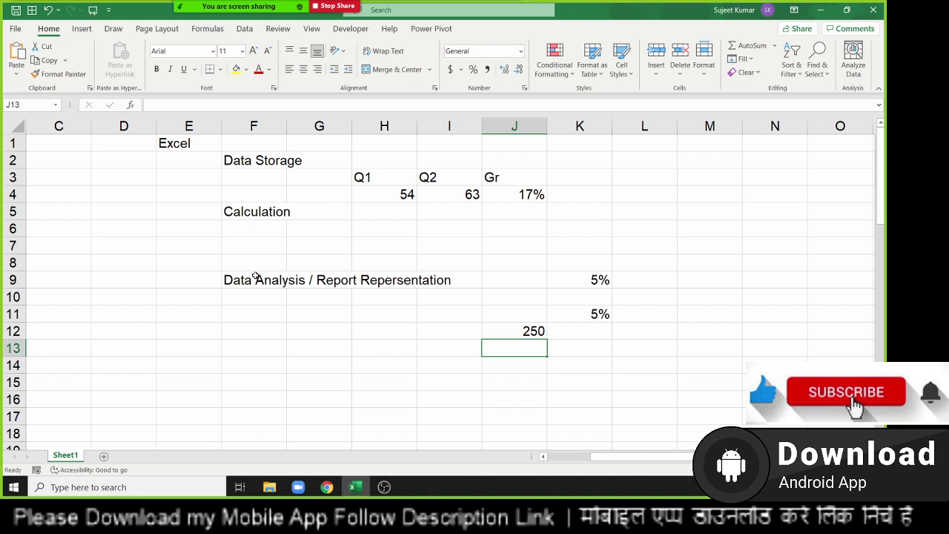
{"action": "type", "text": "8"}
{"action": "key", "text": "BackSpace"}
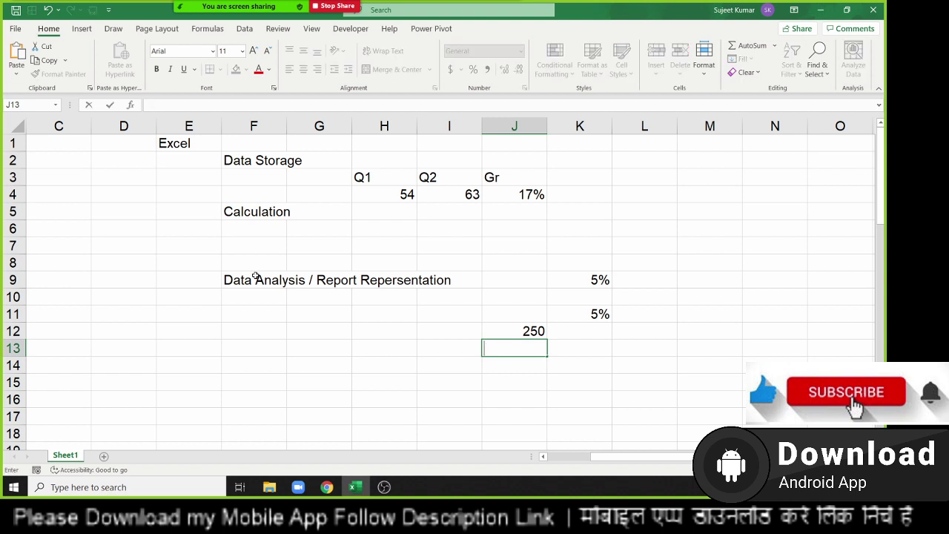
{"action": "type", "text": "100-1"}
{"action": "type", "text": "50"}
{"action": "key", "text": "Return"}
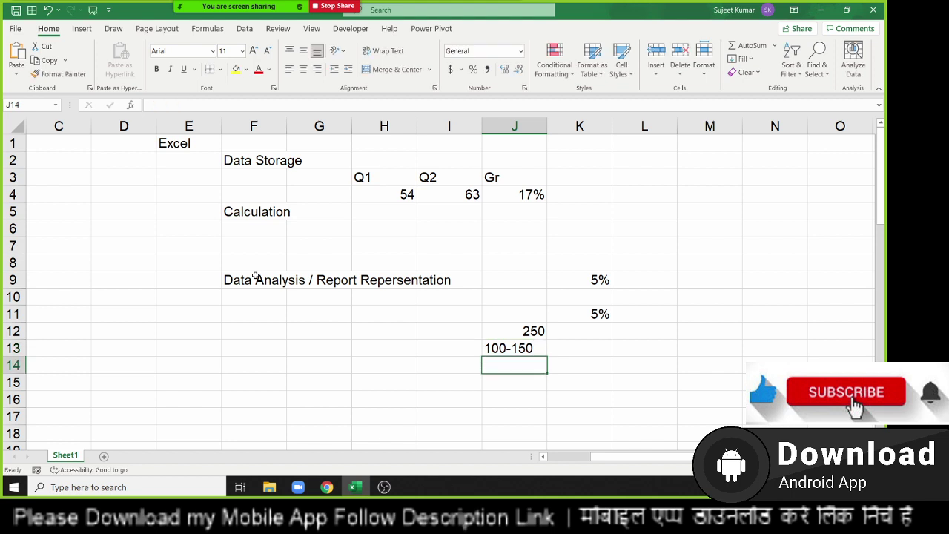
{"action": "type", "text": "1"}
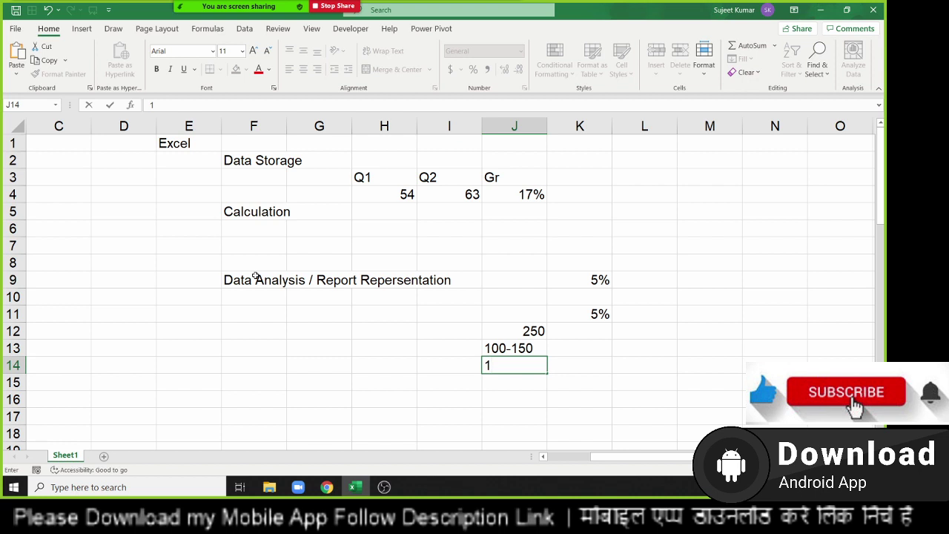
{"action": "key", "text": "Escape"}
{"action": "key", "text": "Up"}
{"action": "key", "text": "Up"}
{"action": "key", "text": "Up"}
{"action": "key", "text": "Up"}
{"action": "key", "text": "Up"}
{"action": "key", "text": "Up"}
Select J8:K13 and delete its 5%, 250 and 100-150 entries.
{"action": "key", "text": "shift+Right"}
{"action": "key", "text": "shift+Down"}
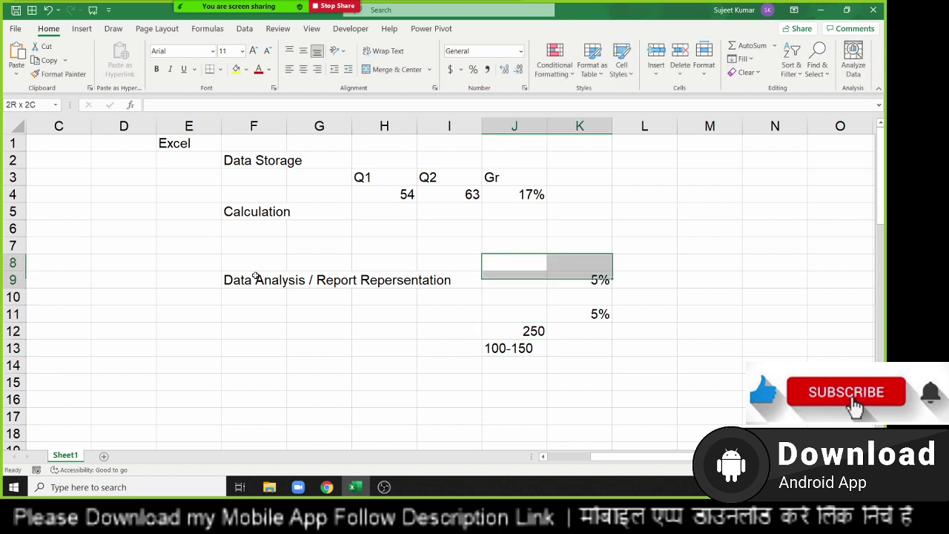
{"action": "key", "text": "shift+Down"}
{"action": "key", "text": "shift+Down"}
{"action": "key", "text": "shift+Down"}
{"action": "key", "text": "shift+Down"}
{"action": "key", "text": "Delete"}
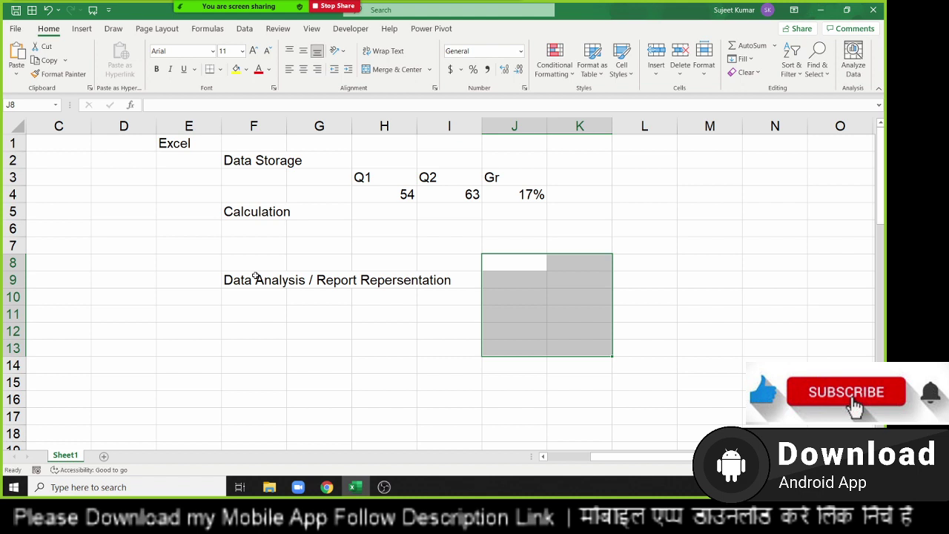
Reopen the 5.Dashboard - Sales Performance workbook from the recent files list.
{"action": "left_click", "coordinate": [15, 30]}
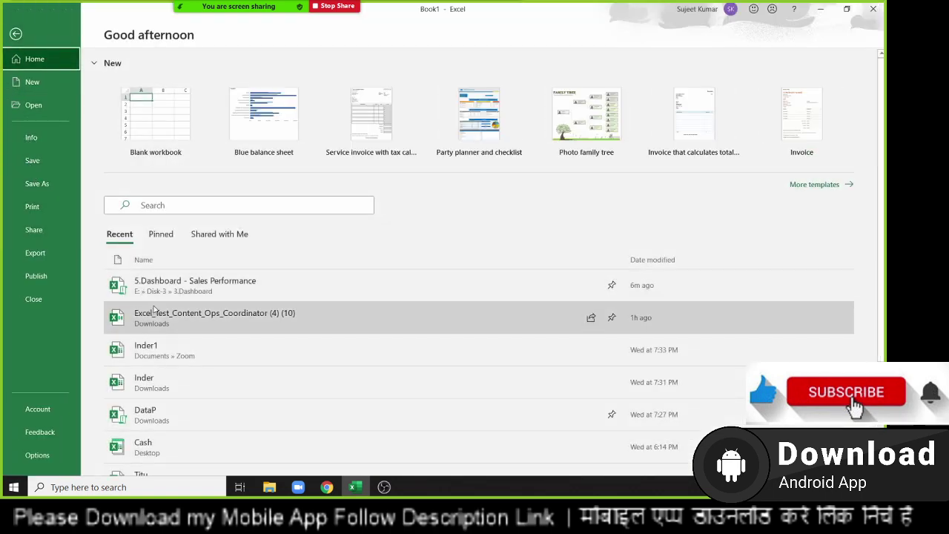
{"action": "left_click", "coordinate": [153, 286]}
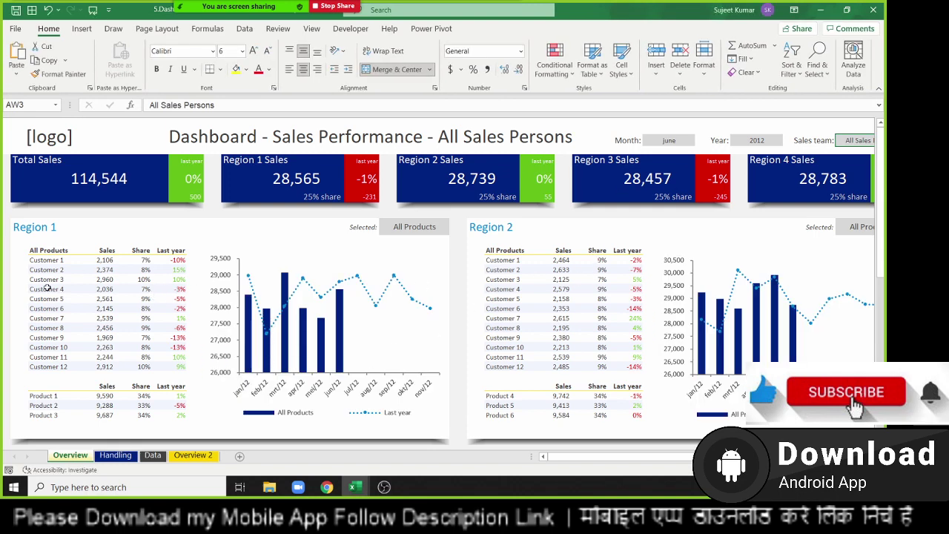
{"action": "mouse_move", "coordinate": [46, 260]}
{"action": "left_mouse_down"}
{"action": "mouse_move", "coordinate": [152, 279]}
{"action": "mouse_move", "coordinate": [181, 363]}
{"action": "left_mouse_up"}
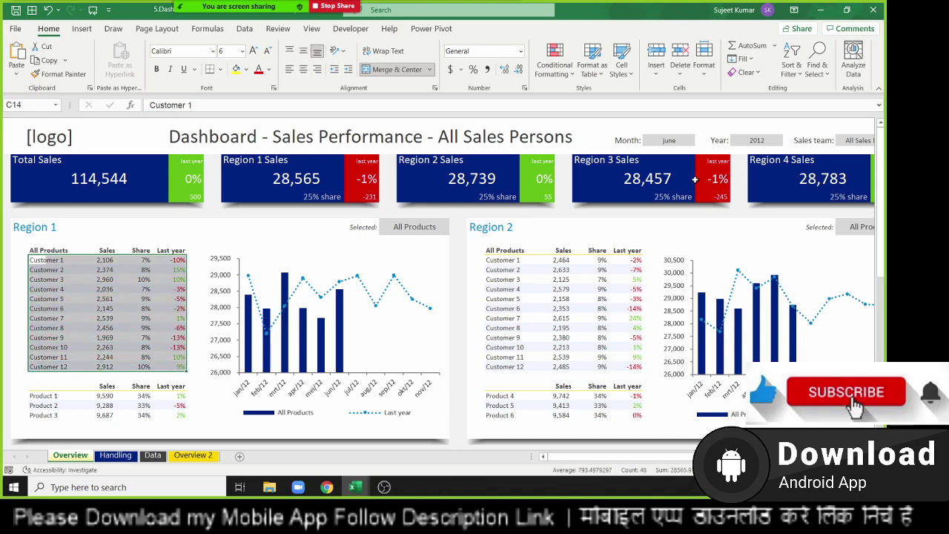
Set the dashboard month to july and select Region 1 Sales and Share cells.
{"action": "left_click", "coordinate": [679, 142]}
{"action": "left_click", "coordinate": [698, 142]}
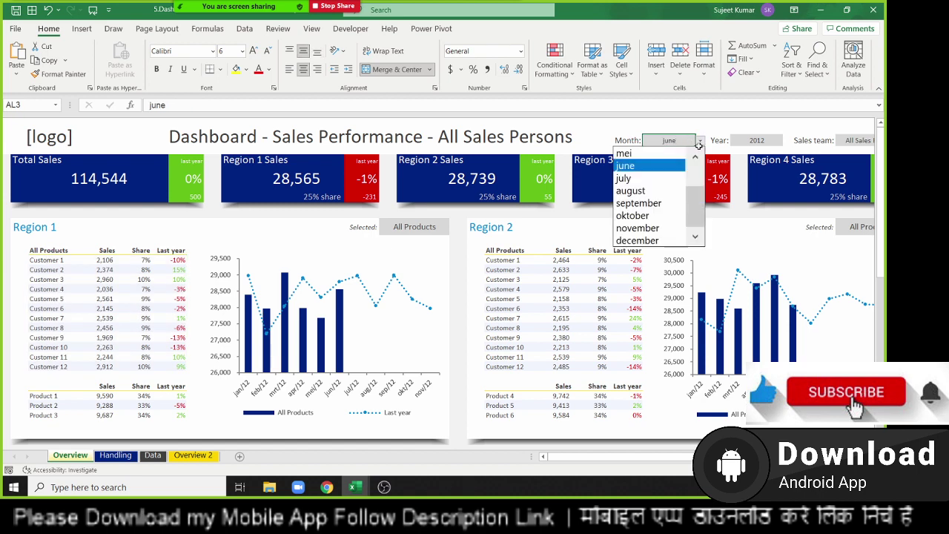
{"action": "left_click", "coordinate": [673, 179]}
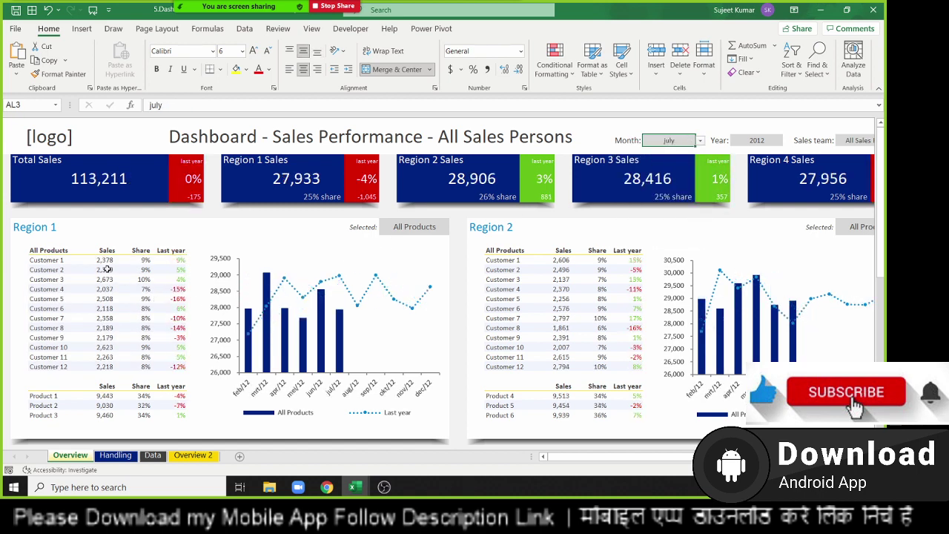
{"action": "left_click_drag", "start_coordinate": [107, 270], "coordinate": [115, 347]}
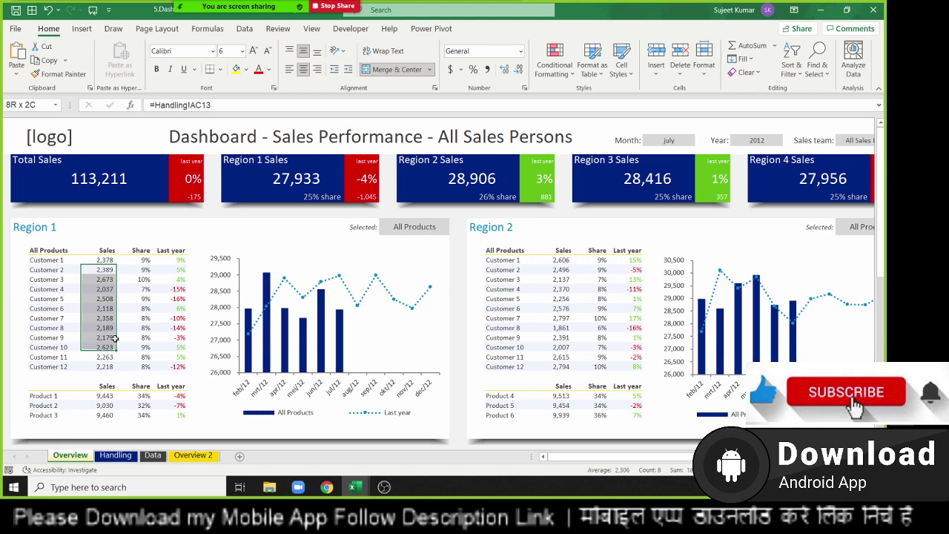
{"action": "left_click_drag", "start_coordinate": [104, 270], "coordinate": [117, 288]}
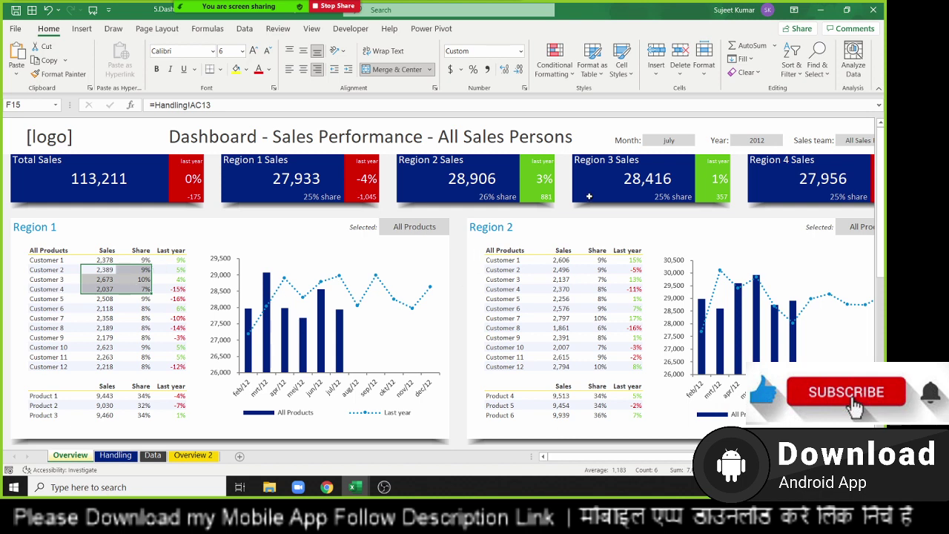
Choose june in the dashboard's Month dropdown and scroll through the region panels.
{"action": "left_click", "coordinate": [668, 141]}
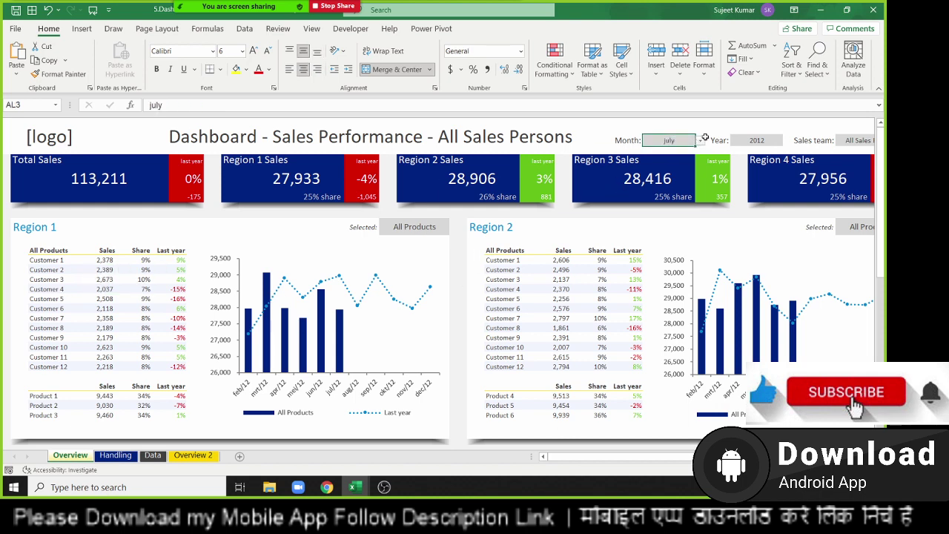
{"action": "left_click", "coordinate": [700, 141]}
{"action": "scroll", "coordinate": [663, 163], "scroll_direction": "up", "scroll_amount": 1}
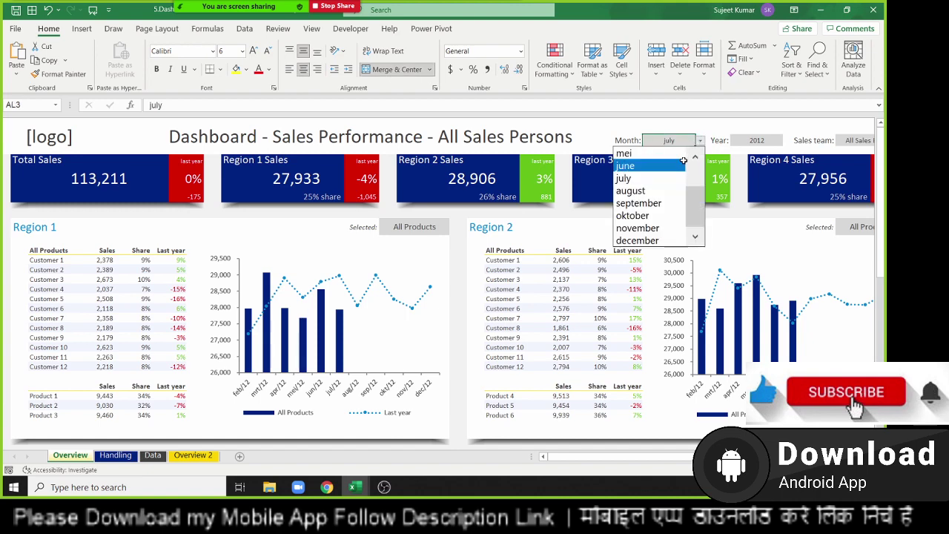
{"action": "left_click", "coordinate": [664, 155]}
{"action": "scroll", "coordinate": [520, 344], "scroll_direction": "down", "scroll_amount": 3}
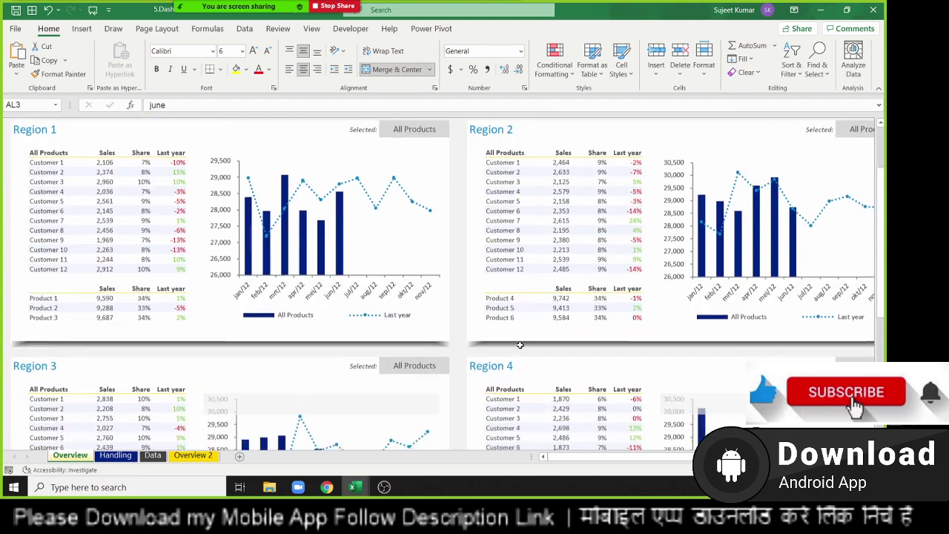
{"action": "scroll", "coordinate": [520, 344], "scroll_direction": "down", "scroll_amount": 3}
{"action": "scroll", "coordinate": [520, 345], "scroll_direction": "down", "scroll_amount": 3}
{"action": "scroll", "coordinate": [520, 344], "scroll_direction": "down", "scroll_amount": 3}
{"action": "scroll", "coordinate": [520, 344], "scroll_direction": "down", "scroll_amount": 1}
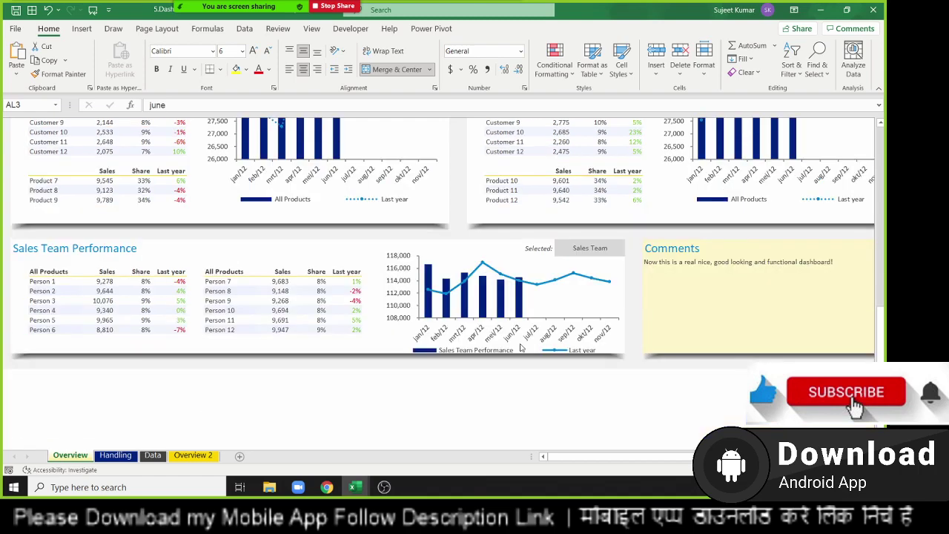
{"action": "scroll", "coordinate": [520, 344], "scroll_direction": "up", "scroll_amount": 1}
{"action": "scroll", "coordinate": [521, 343], "scroll_direction": "up", "scroll_amount": 7}
{"action": "scroll", "coordinate": [521, 343], "scroll_direction": "up", "scroll_amount": 3}
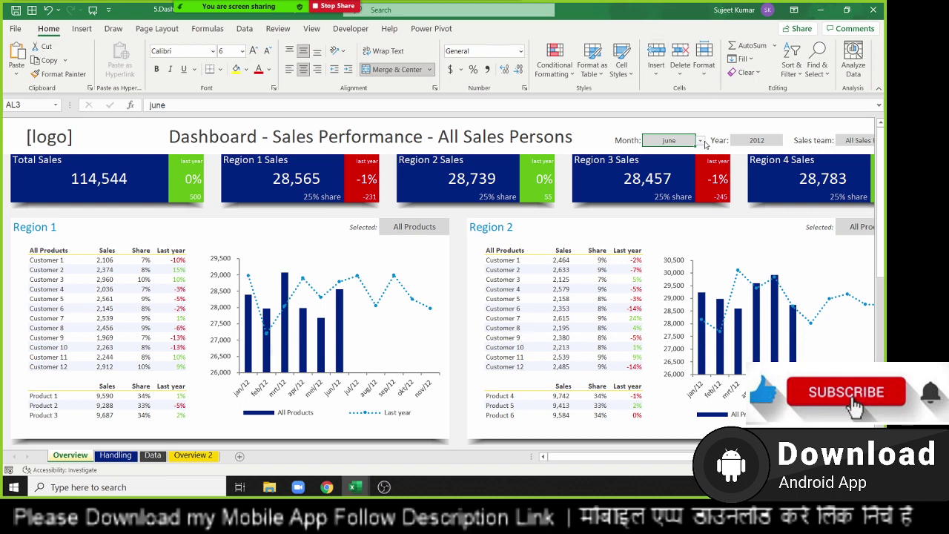
Switch the dashboard month through july, august and mei.
{"action": "left_click", "coordinate": [701, 141]}
{"action": "left_click", "coordinate": [671, 178]}
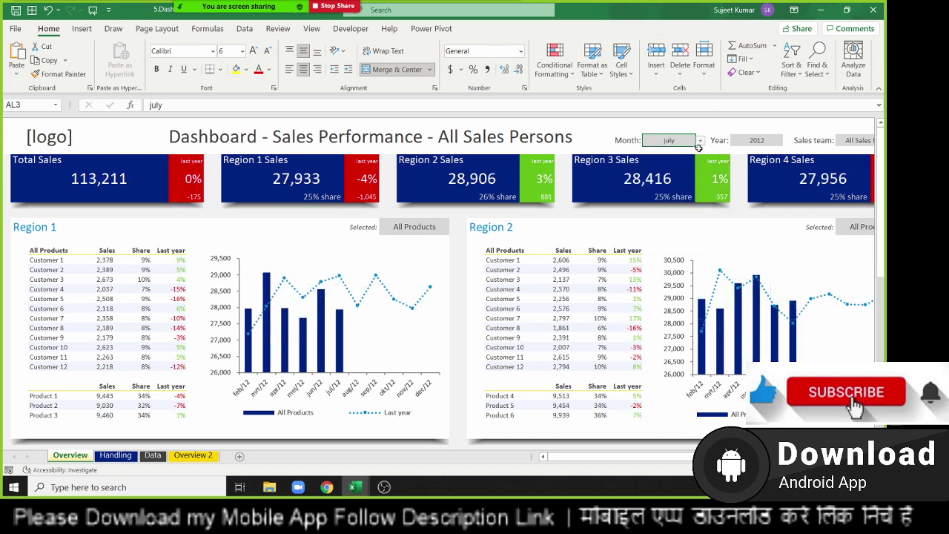
{"action": "left_click", "coordinate": [700, 141]}
{"action": "left_click", "coordinate": [641, 191]}
{"action": "left_click", "coordinate": [700, 141]}
{"action": "left_click", "coordinate": [638, 153]}
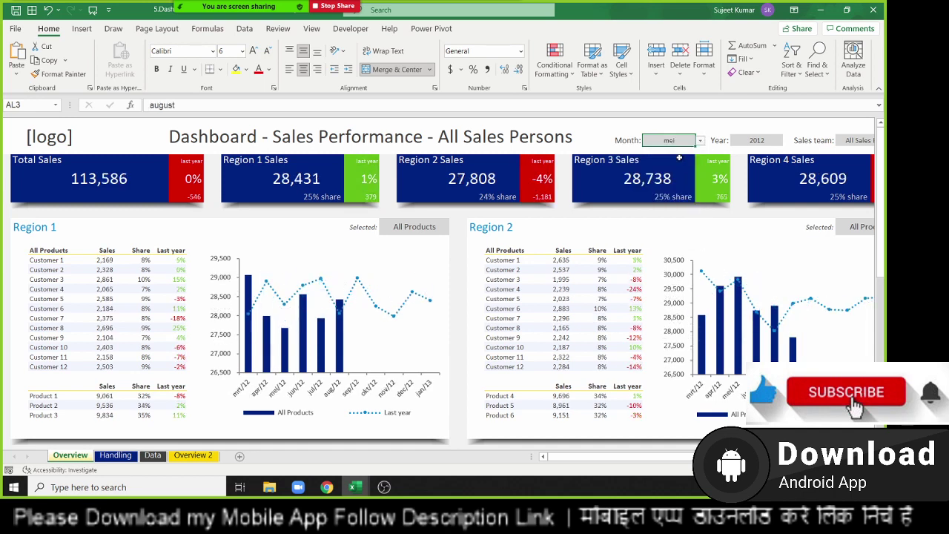
Inspect the formulas behind Region 1 Sales, Total Sales and the last-year change cells.
{"action": "left_click", "coordinate": [285, 177]}
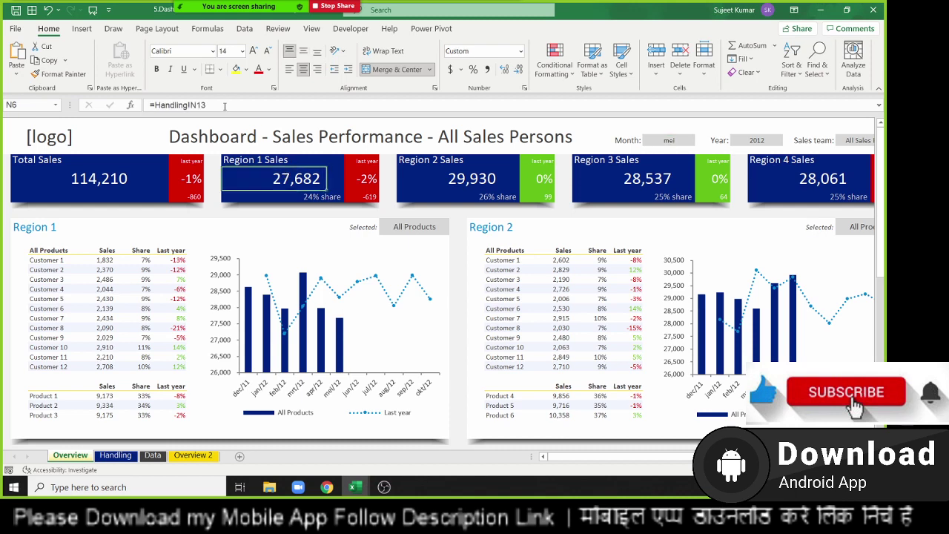
{"action": "left_click", "coordinate": [60, 194]}
{"action": "left_click", "coordinate": [93, 282]}
{"action": "left_click", "coordinate": [134, 309]}
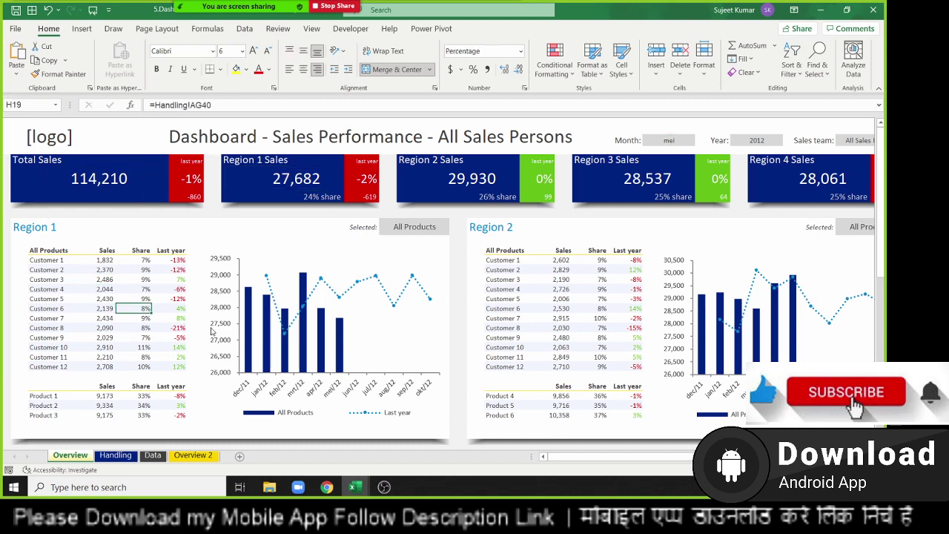
{"action": "left_click", "coordinate": [228, 362]}
{"action": "left_click", "coordinate": [195, 358]}
{"action": "left_click", "coordinate": [182, 366]}
{"action": "left_click", "coordinate": [178, 406]}
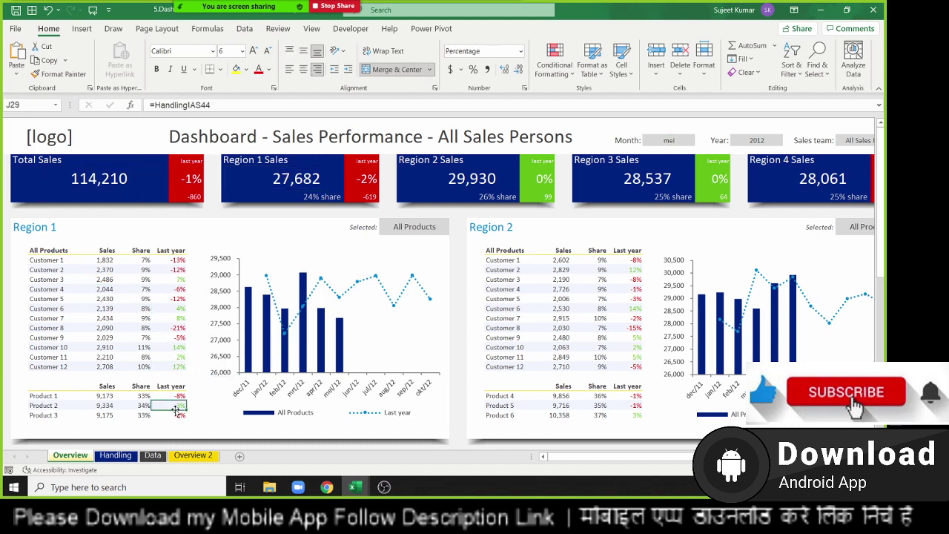
Inspect the Handling sheet's calculation formulas, then close the workbook without saving.
{"action": "left_click", "coordinate": [115, 455]}
{"action": "left_click", "coordinate": [169, 296]}
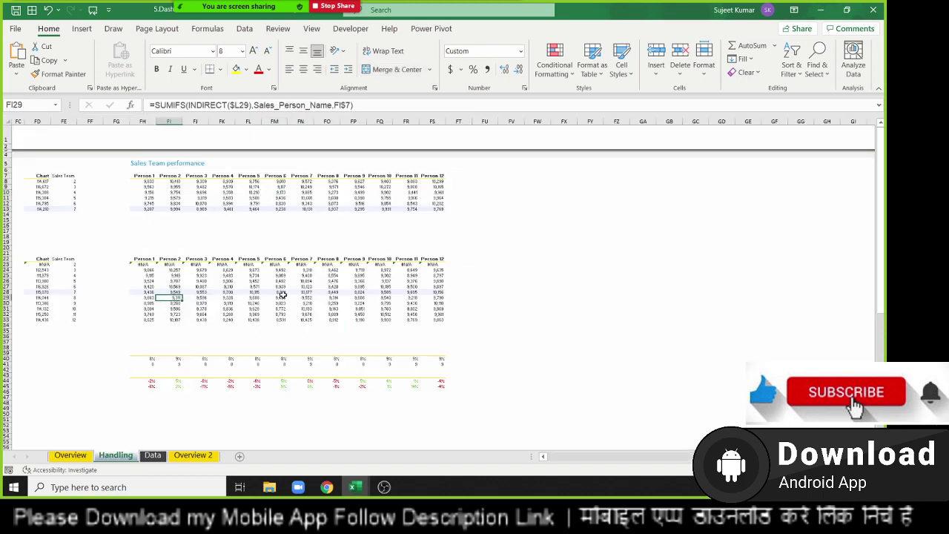
{"action": "left_click", "coordinate": [279, 292]}
{"action": "left_click", "coordinate": [196, 181]}
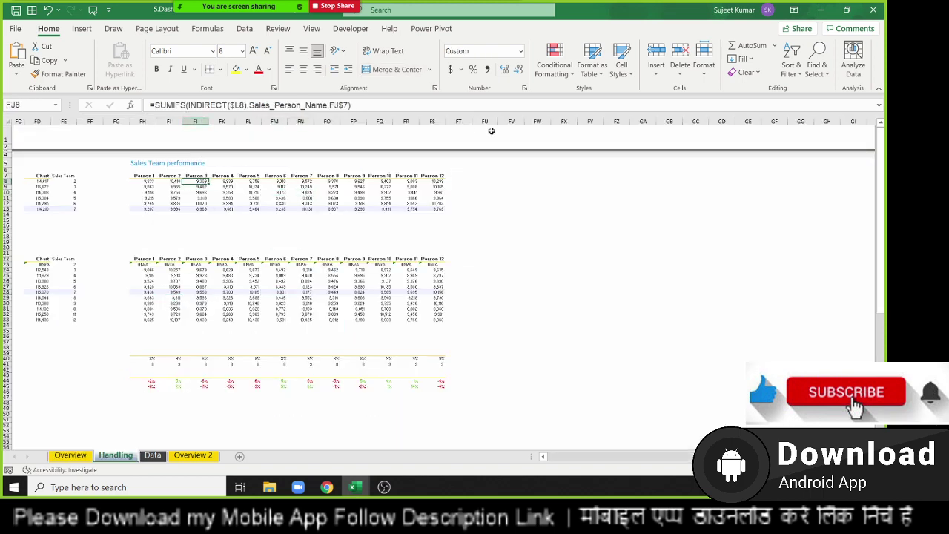
{"action": "left_click", "coordinate": [874, 8]}
{"action": "left_click", "coordinate": [442, 259]}
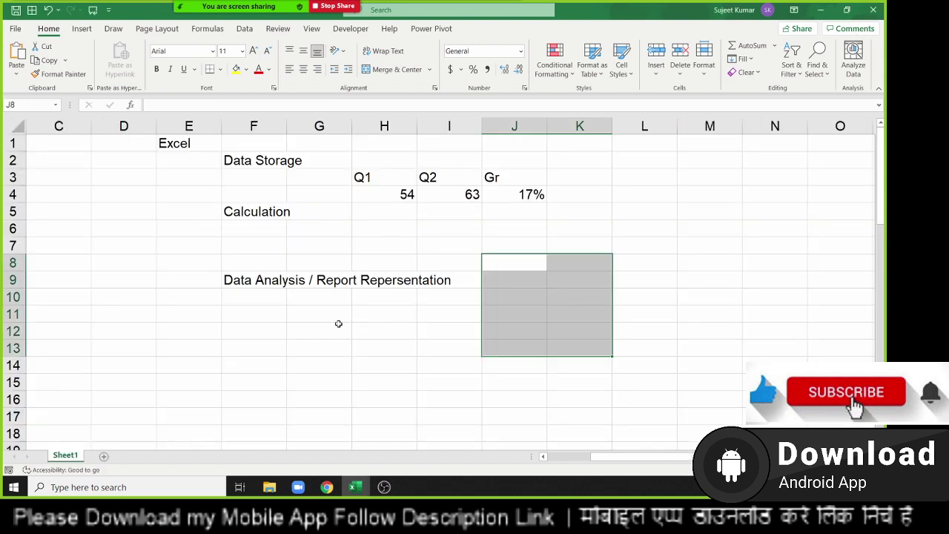
Enter the heading 'Sharing' in F12 below Data Analysis, then minimise Excel to the desktop.
{"action": "left_click", "coordinate": [239, 334]}
{"action": "type", "text": "S"}
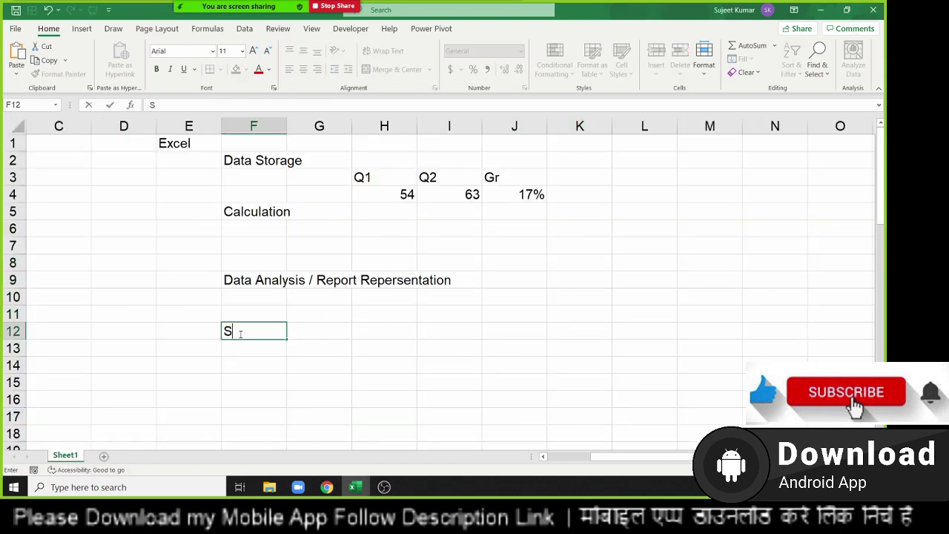
{"action": "type", "text": "hare"}
{"action": "key", "text": "BackSpace"}
{"action": "type", "text": "ig"}
{"action": "key", "text": "BackSpace"}
{"action": "type", "text": "ng"}
{"action": "key", "text": "Return"}
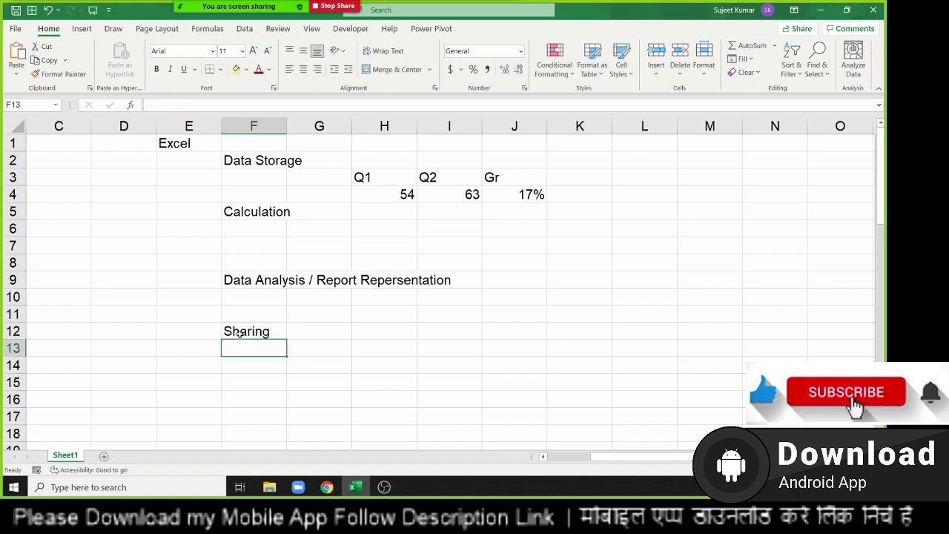
{"action": "key", "text": "super+d"}
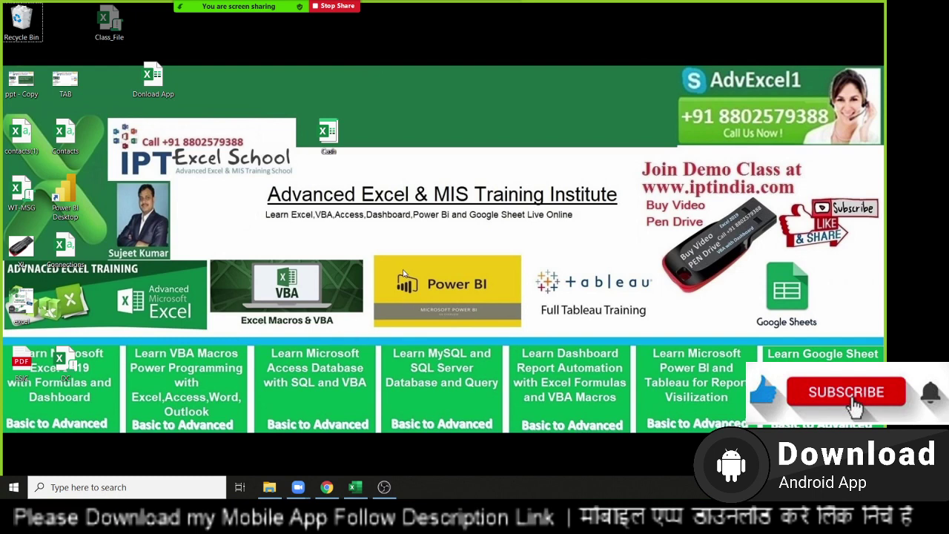
{"action": "left_click_drag", "start_coordinate": [370, 243], "coordinate": [532, 337]}
{"action": "left_click", "coordinate": [330, 486]}
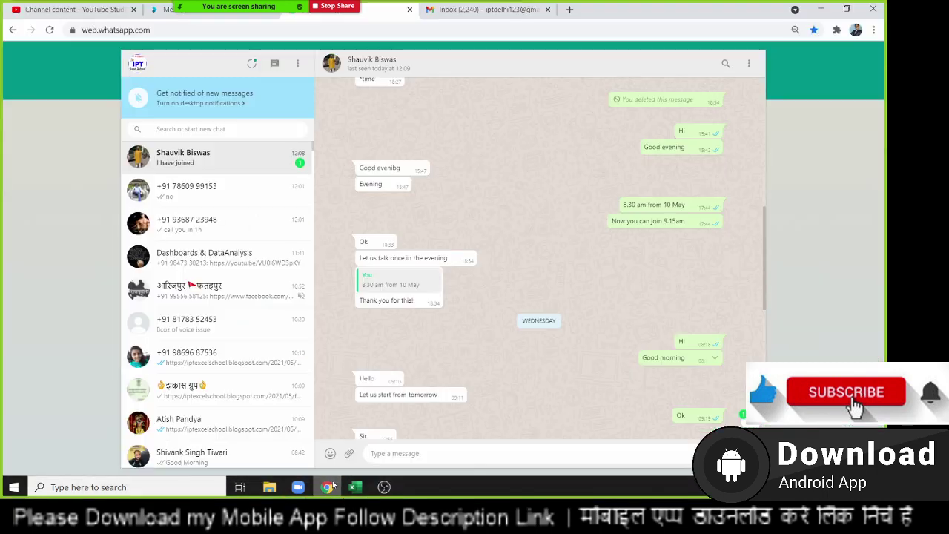
{"action": "left_click", "coordinate": [488, 15]}
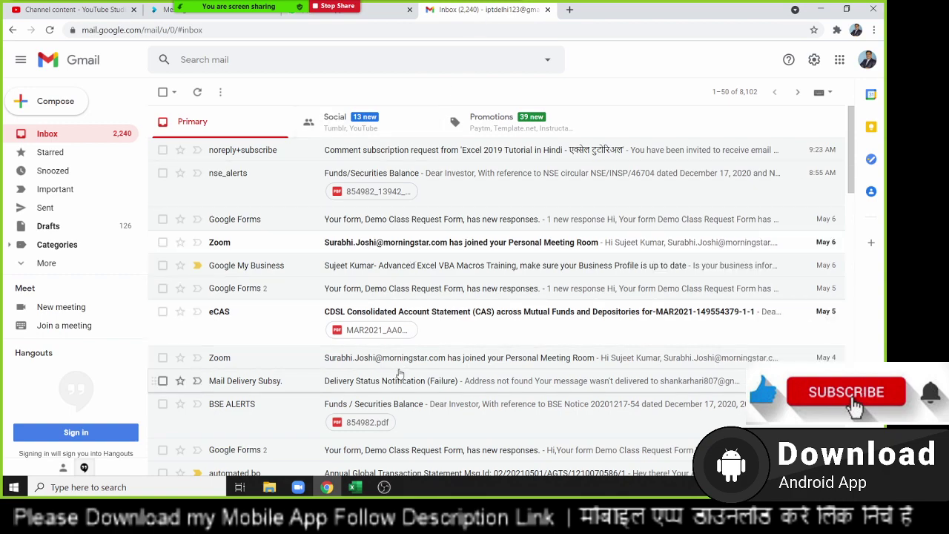
{"action": "scroll", "coordinate": [399, 373], "scroll_direction": "down", "scroll_amount": 2}
{"action": "scroll", "coordinate": [393, 349], "scroll_direction": "down", "scroll_amount": 3}
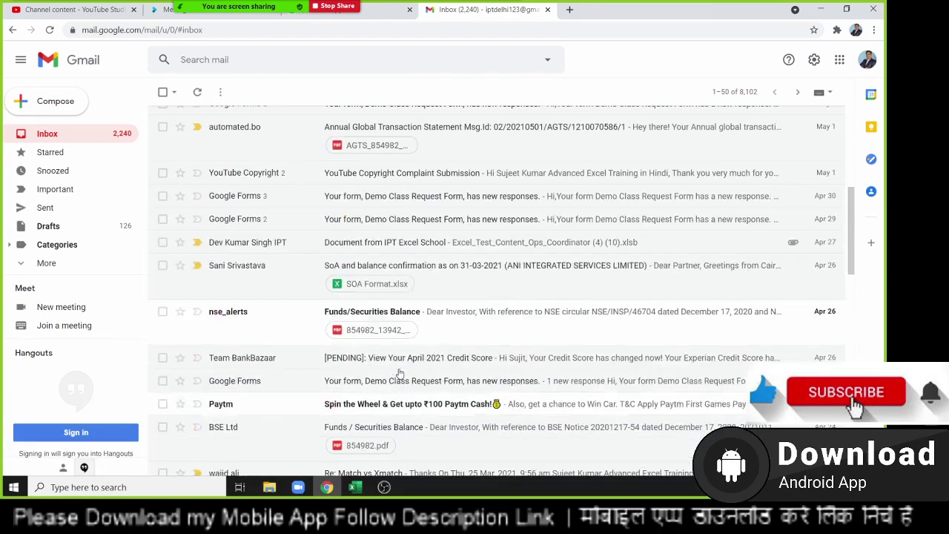
{"action": "left_click", "coordinate": [376, 288]}
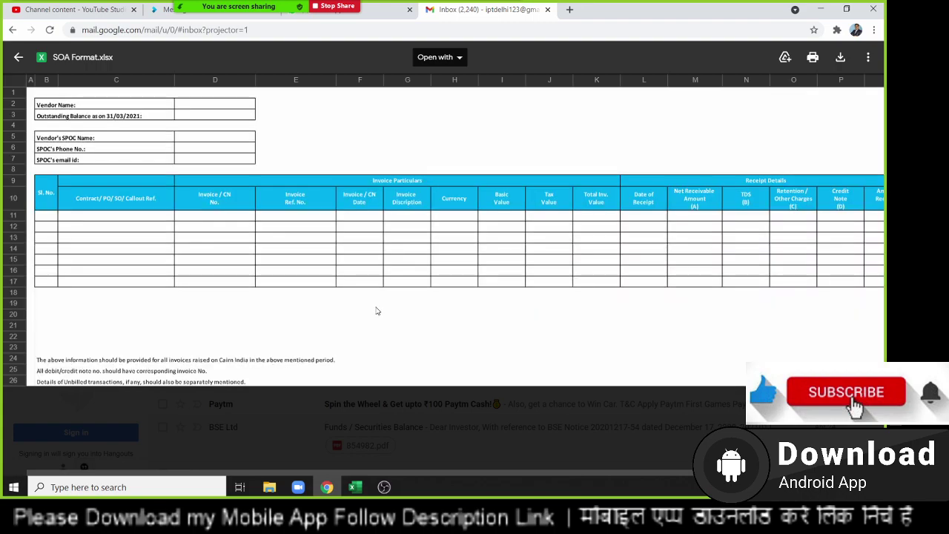
{"action": "left_click", "coordinate": [19, 59]}
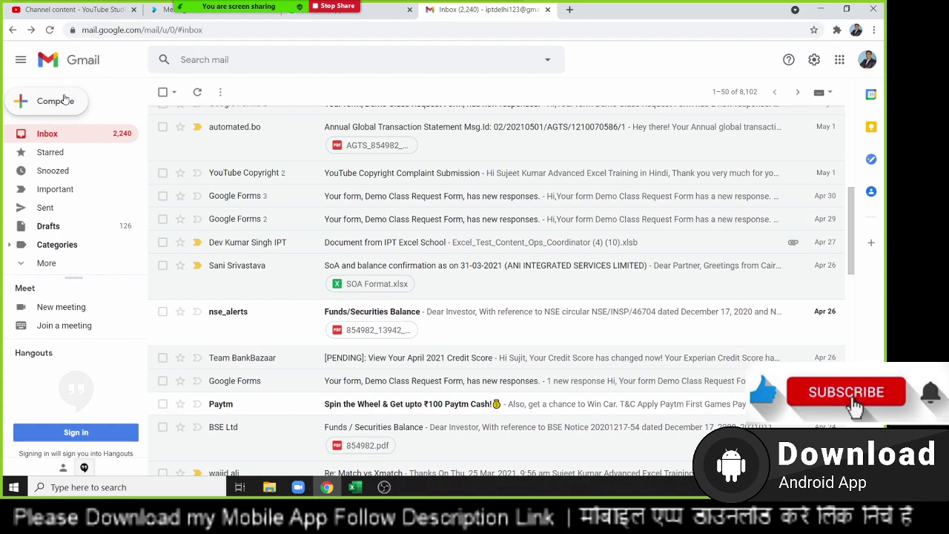
Minimise the browser, restore the Excel workbook and select the Sharing heading in F12.
{"action": "left_click", "coordinate": [820, 9]}
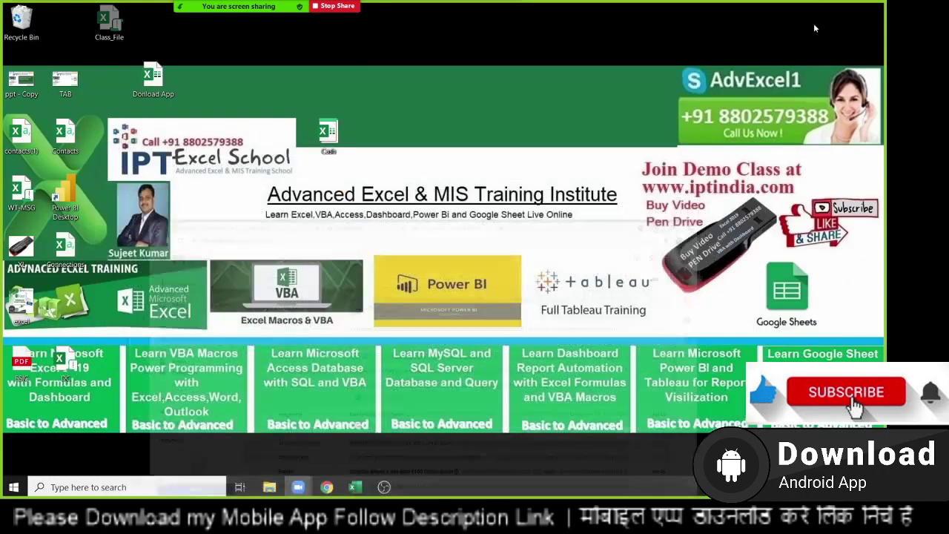
{"action": "left_click", "coordinate": [355, 487]}
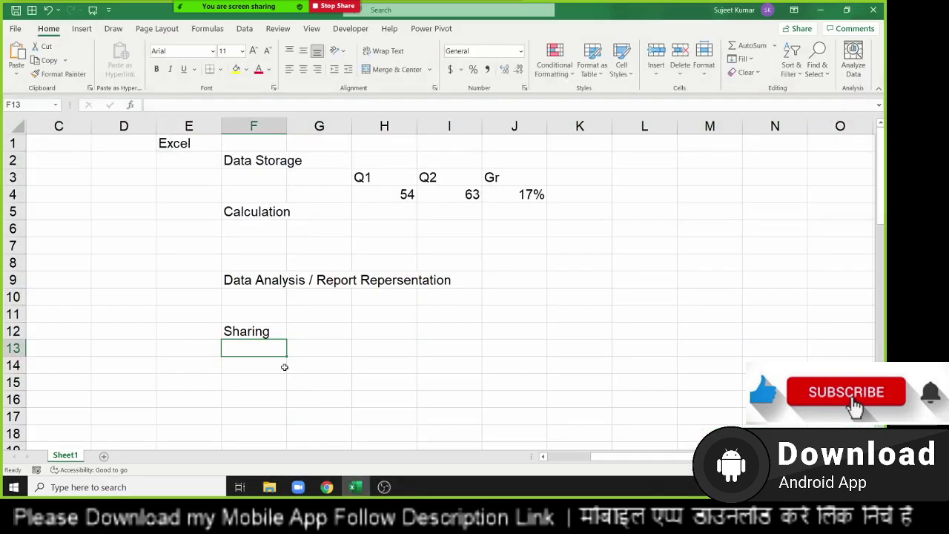
{"action": "left_click_drag", "start_coordinate": [249, 321], "coordinate": [311, 378]}
{"action": "left_click_drag", "start_coordinate": [253, 296], "coordinate": [263, 166]}
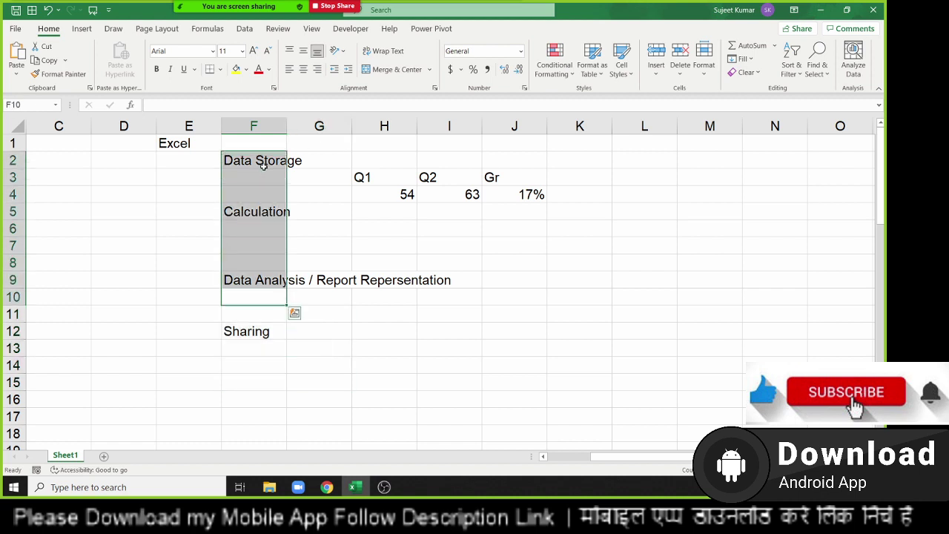
{"action": "left_click", "coordinate": [250, 334]}
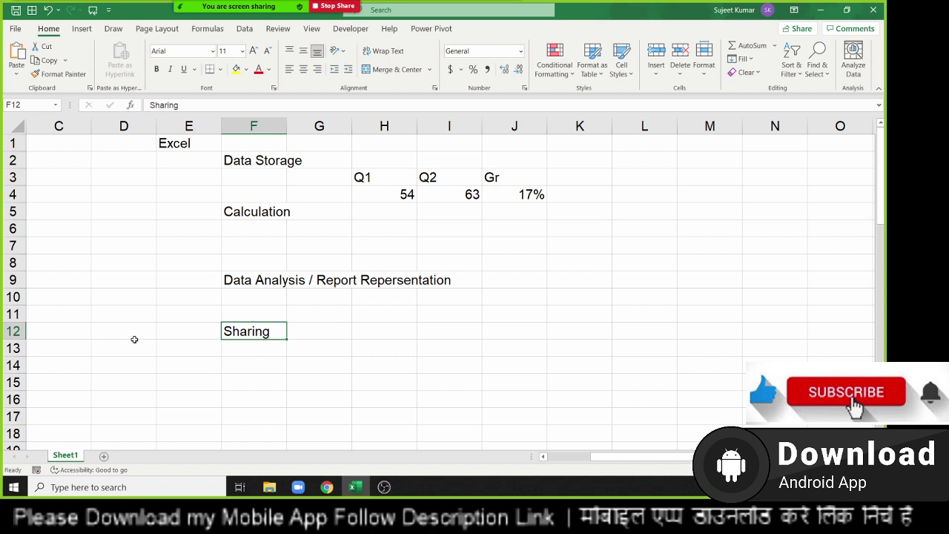
Move to the blank Sheet2, select cell A1 and zoom in on the grid.
{"action": "left_click", "coordinate": [104, 456]}
{"action": "left_click", "coordinate": [67, 456]}
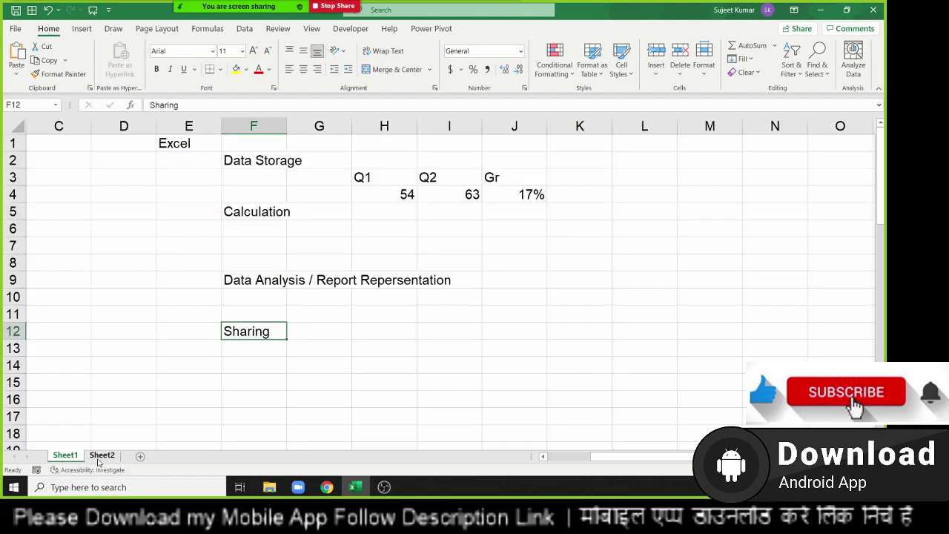
{"action": "left_click", "coordinate": [103, 455]}
{"action": "left_click", "coordinate": [74, 456]}
{"action": "left_click", "coordinate": [107, 455]}
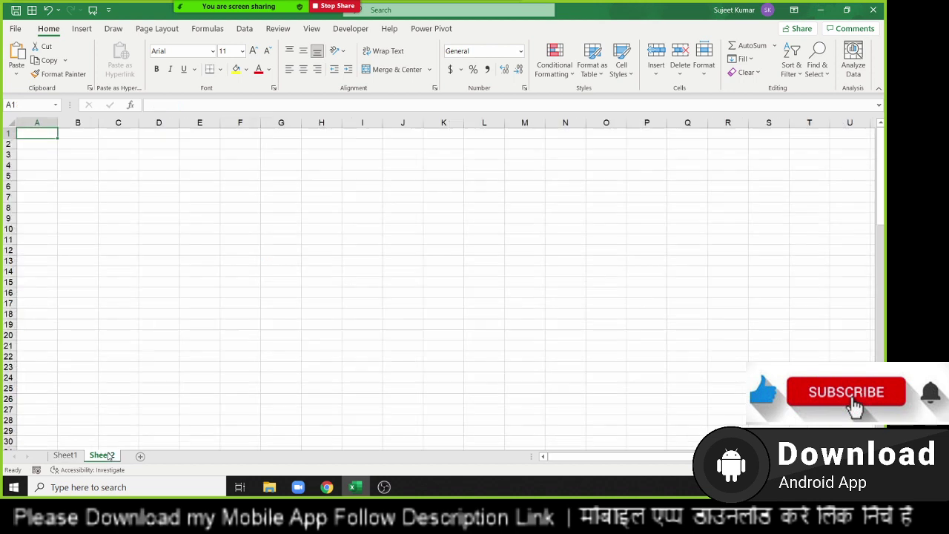
{"action": "left_click", "coordinate": [41, 122]}
{"action": "left_click", "coordinate": [13, 134]}
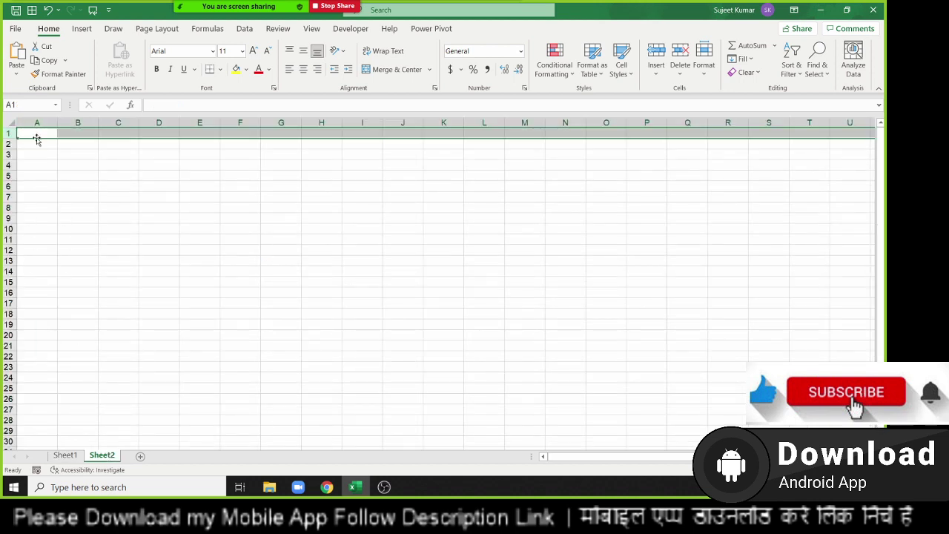
{"action": "left_click", "coordinate": [33, 133]}
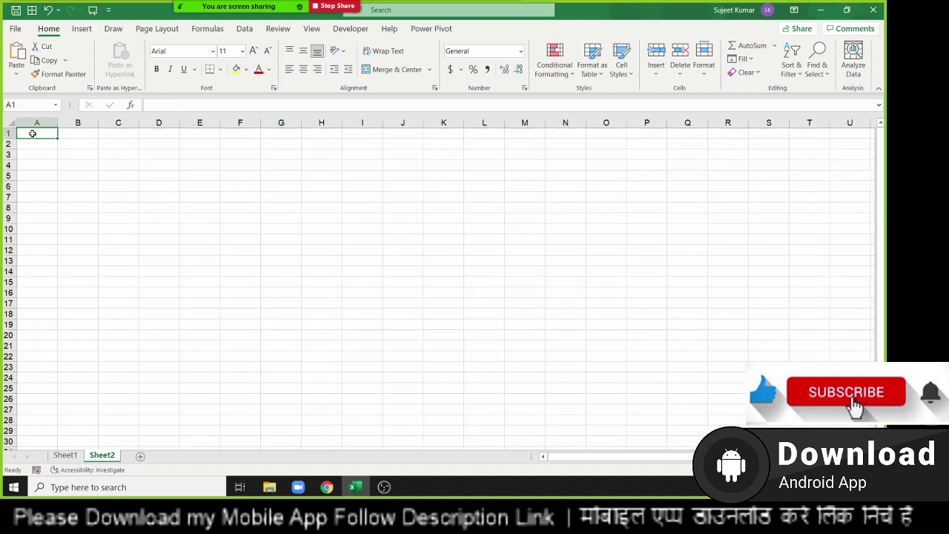
{"action": "scroll", "coordinate": [33, 152], "scroll_direction": "up", "scroll_amount": 2, "text": "ctrl"}
Enter 126 in cell A1.
{"action": "scroll", "coordinate": [33, 164], "scroll_direction": "up", "scroll_amount": 3, "text": "ctrl"}
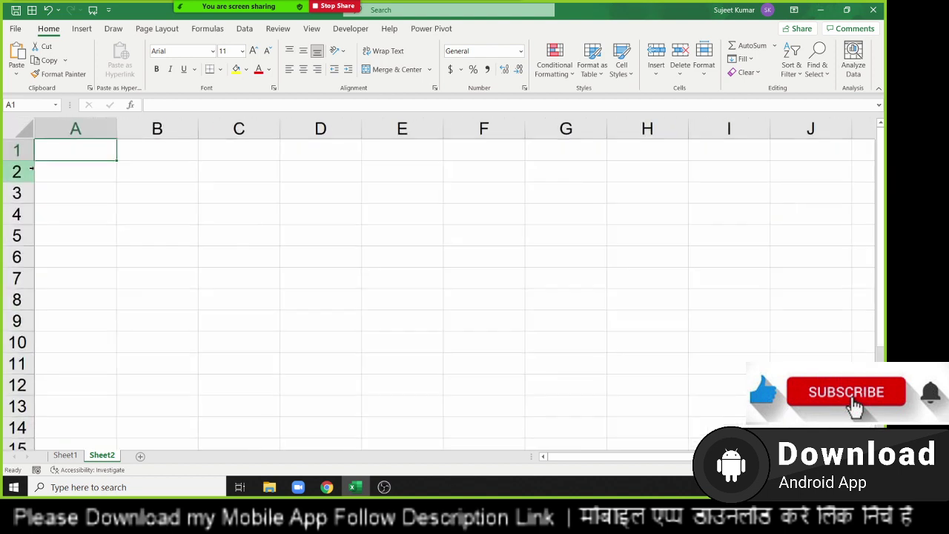
{"action": "scroll", "coordinate": [31, 170], "scroll_direction": "up", "scroll_amount": 3, "text": "ctrl"}
{"action": "type", "text": "1"}
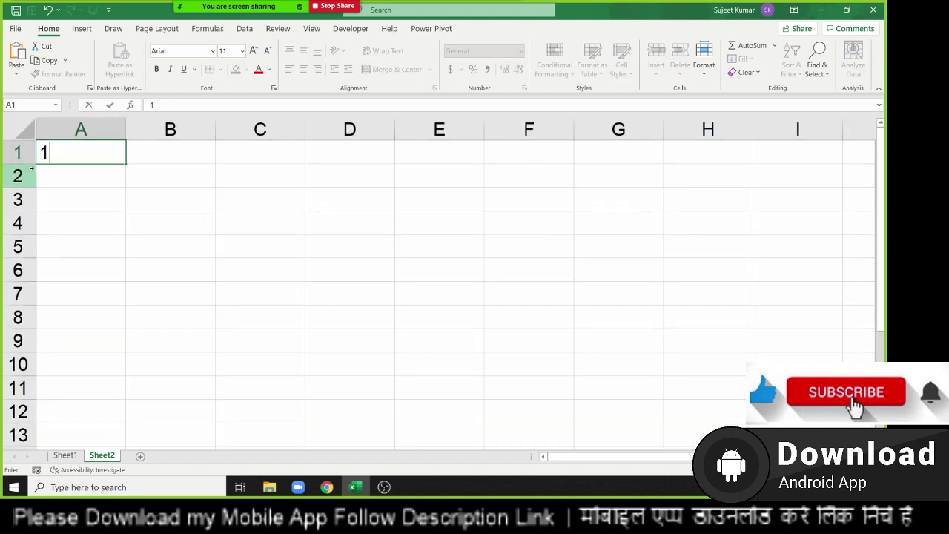
{"action": "type", "text": "26"}
{"action": "key", "text": "Return"}
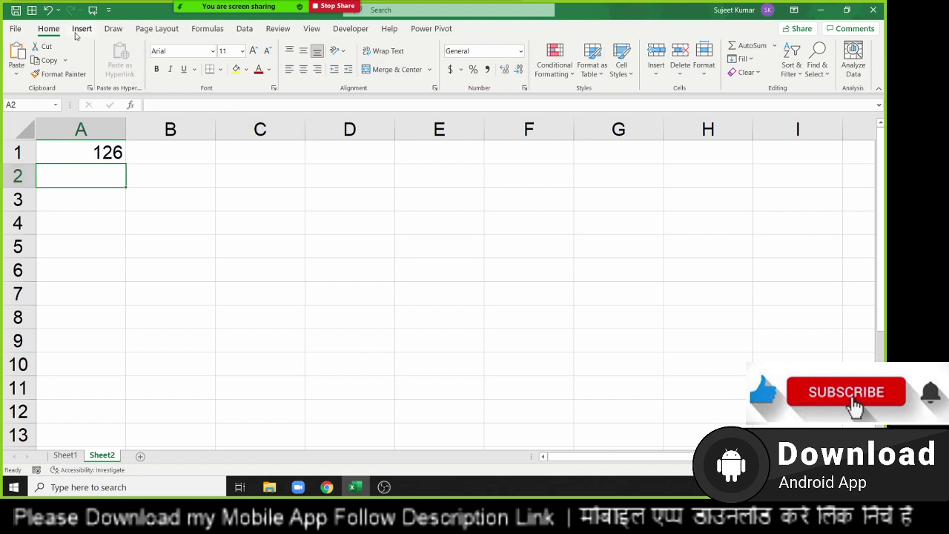
Draw a rectangle shape from Insert > Shapes and move it over D3:D5.
{"action": "left_click", "coordinate": [81, 28]}
{"action": "left_click", "coordinate": [138, 63]}
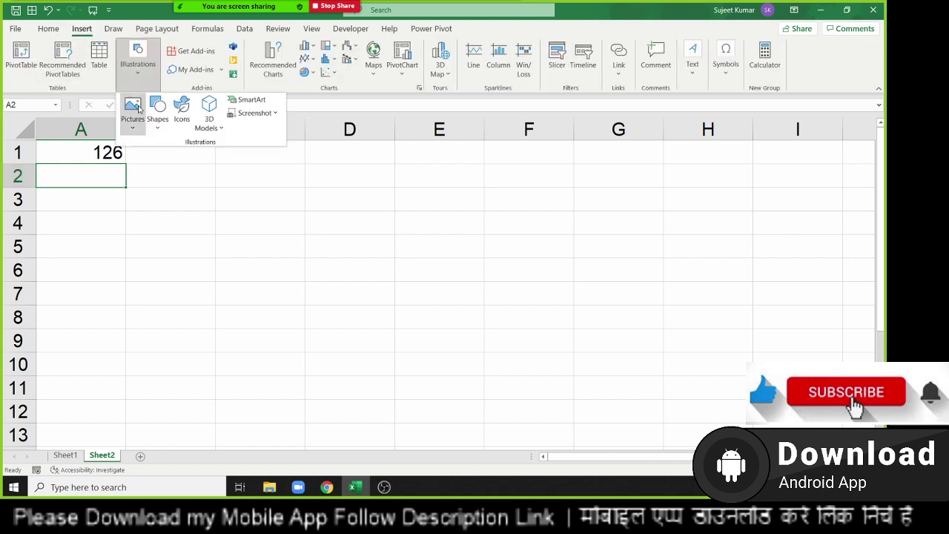
{"action": "left_click", "coordinate": [133, 111]}
{"action": "left_click", "coordinate": [158, 108]}
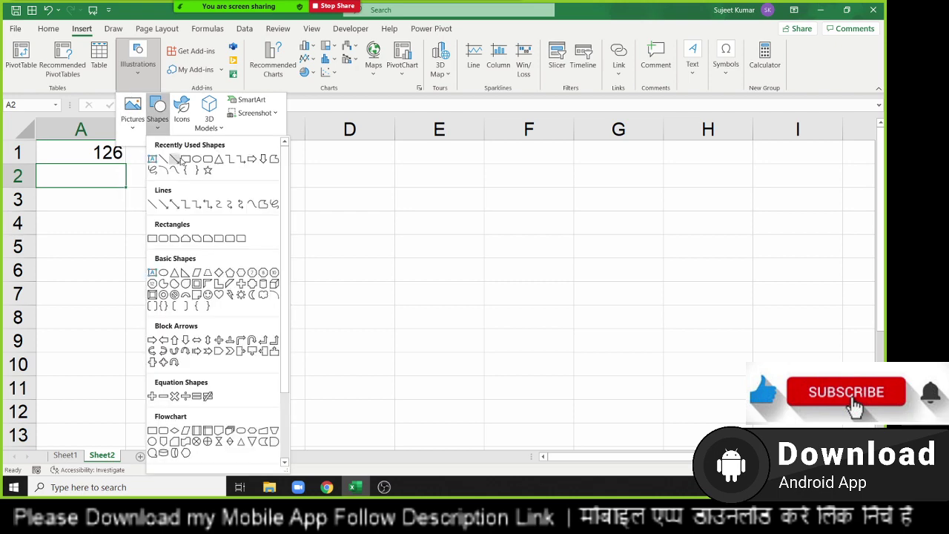
{"action": "left_click", "coordinate": [178, 161]}
{"action": "mouse_move", "coordinate": [238, 253]}
{"action": "left_mouse_down"}
{"action": "mouse_move", "coordinate": [280, 261]}
{"action": "mouse_move", "coordinate": [229, 261]}
{"action": "left_mouse_up"}
{"action": "left_click", "coordinate": [256, 307]}
{"action": "left_click", "coordinate": [238, 256]}
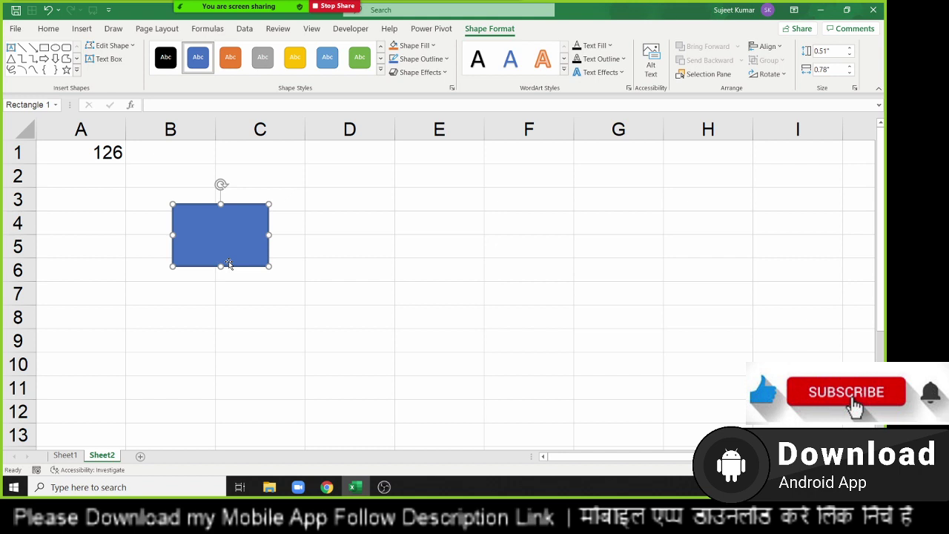
{"action": "left_click", "coordinate": [85, 159]}
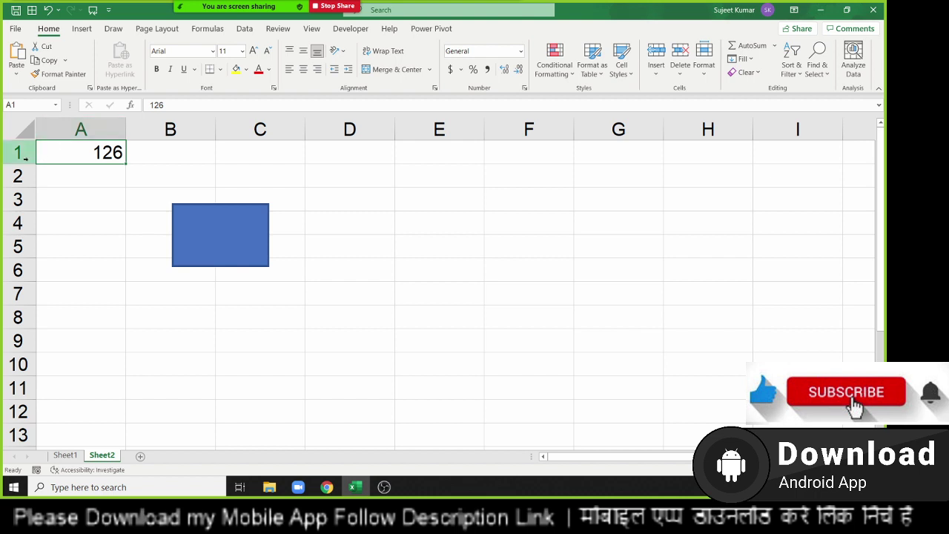
{"action": "left_click", "coordinate": [445, 292]}
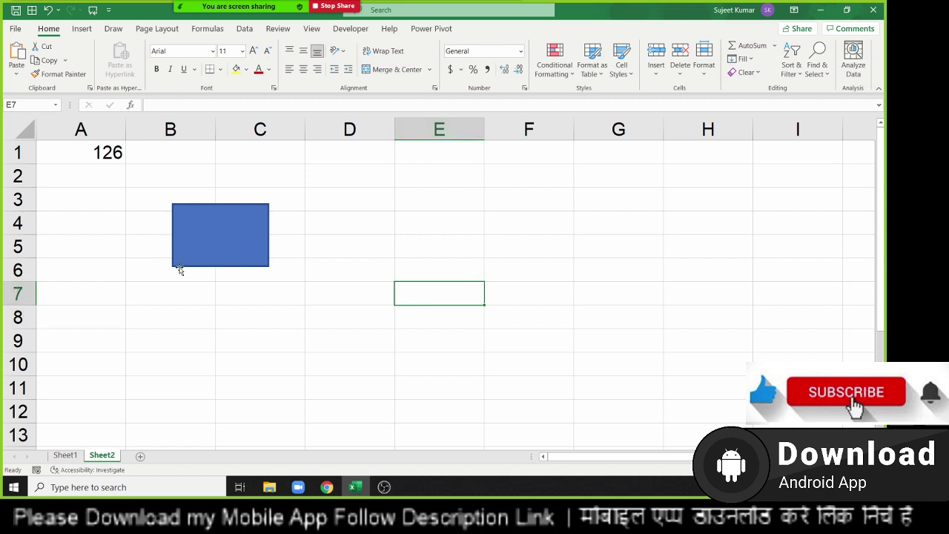
{"action": "left_click_drag", "start_coordinate": [195, 264], "coordinate": [317, 246]}
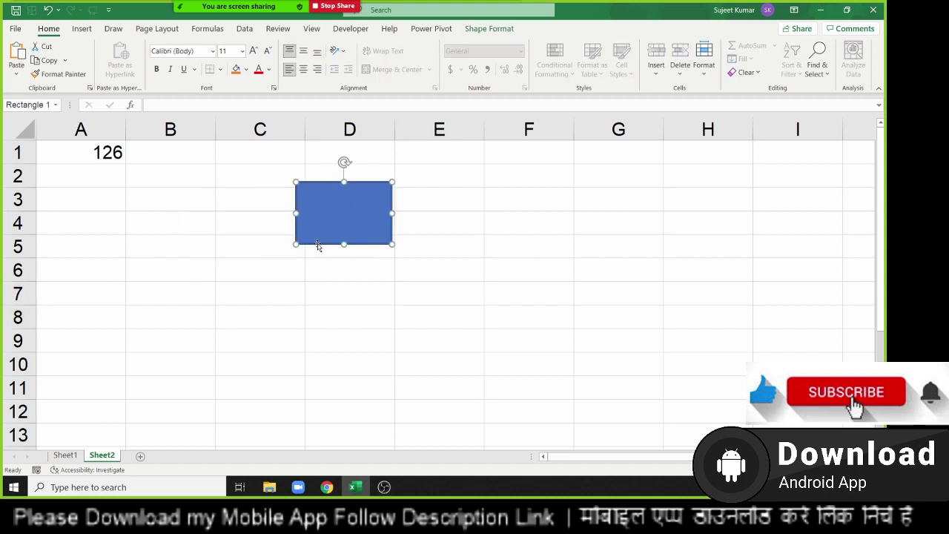
{"action": "left_click", "coordinate": [111, 155]}
Enter 52, 36, 25, 63, 25 and 65 into cells A2 through A7.
{"action": "key", "text": "Return"}
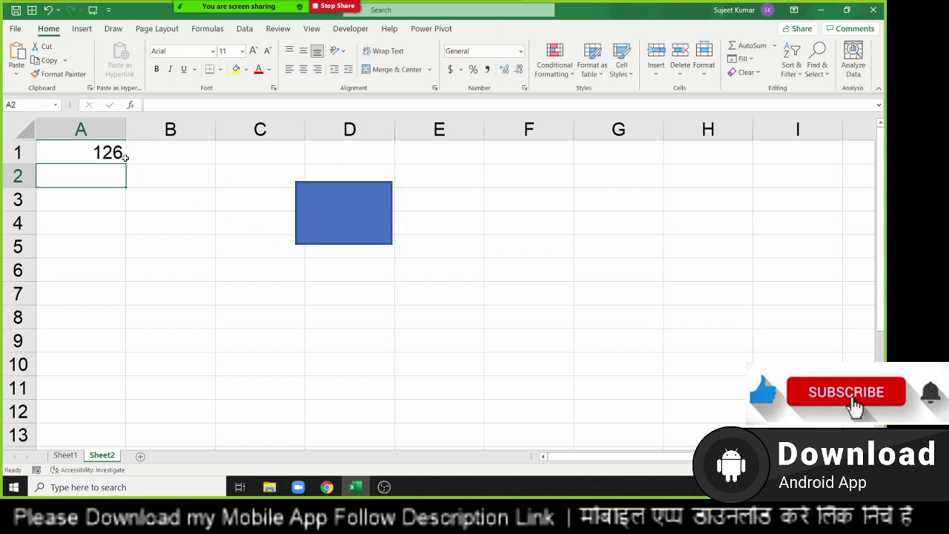
{"action": "type", "text": "52"}
{"action": "key", "text": "Return"}
{"action": "type", "text": "36"}
{"action": "key", "text": "Return"}
{"action": "type", "text": "."}
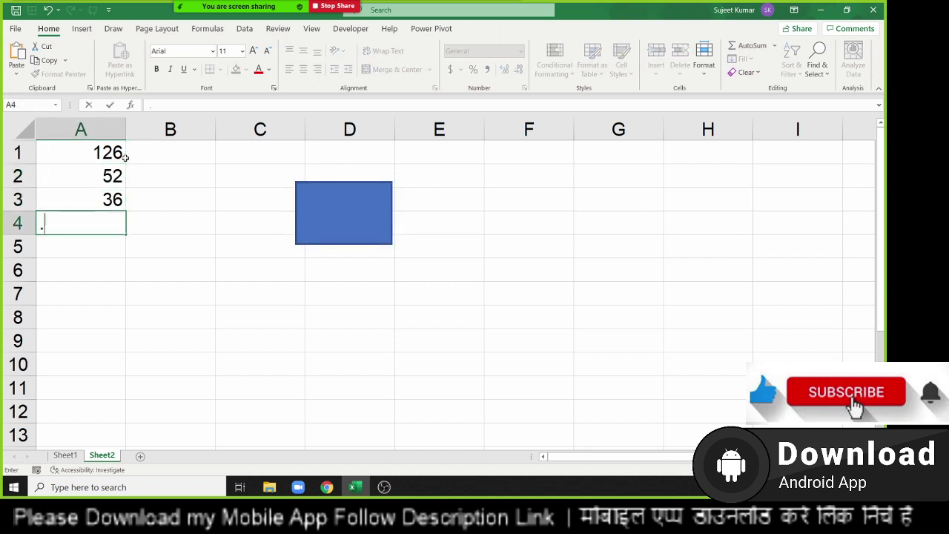
{"action": "key", "text": "BackSpace"}
{"action": "type", "text": "25"}
{"action": "key", "text": "Return"}
{"action": "type", "text": "63"}
{"action": "key", "text": "Return"}
{"action": "type", "text": "25"}
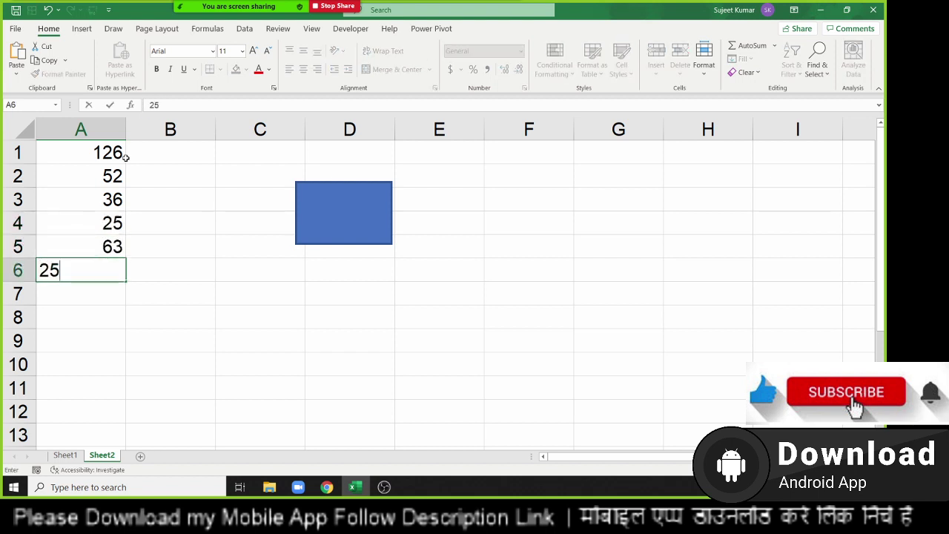
{"action": "key", "text": "Return"}
{"action": "type", "text": "65"}
{"action": "key", "text": "Return"}
{"action": "key", "text": "Up"}
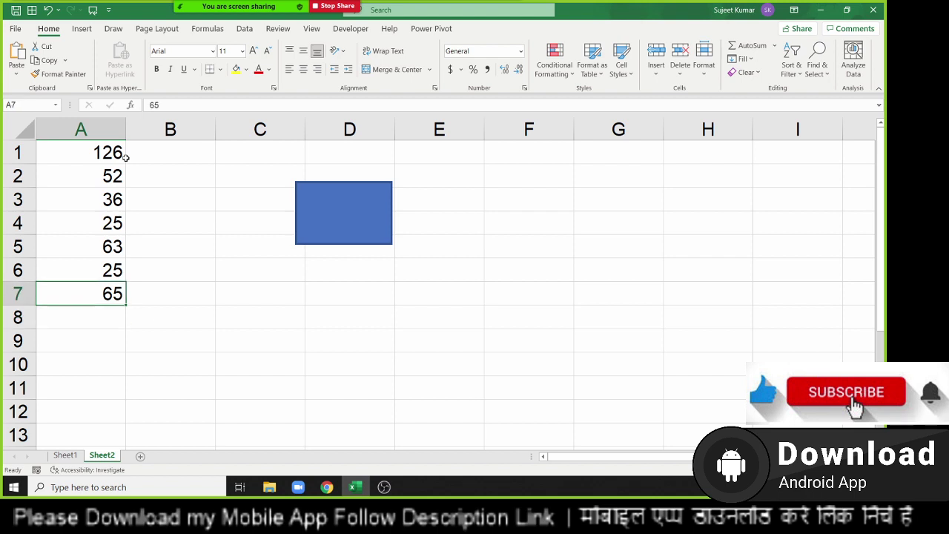
{"action": "key", "text": "Up"}
{"action": "key", "text": "Up"}
{"action": "key", "text": "Up"}
{"action": "key", "text": "Right"}
Enter the formula =A1+20 in B1, giving 146.
{"action": "key", "text": "Left"}
{"action": "key", "text": "Down"}
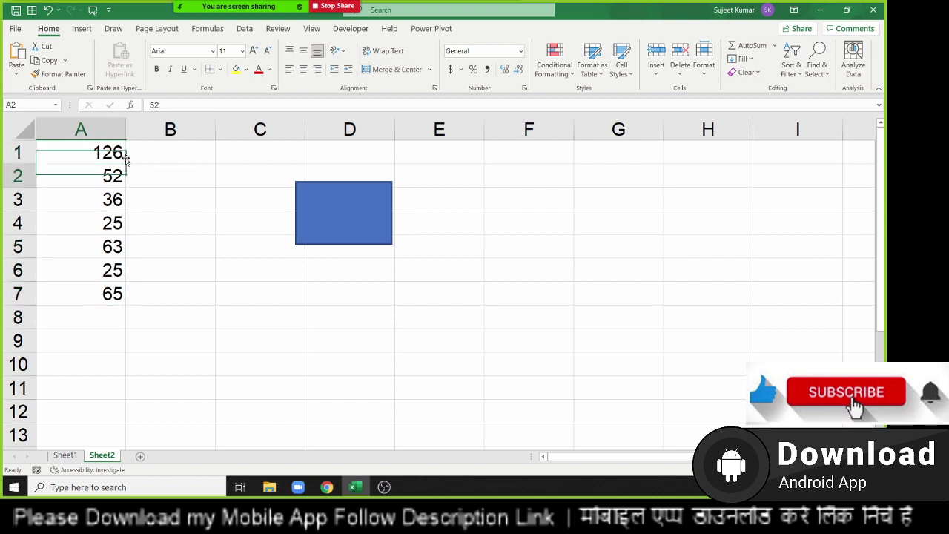
{"action": "key", "text": "Down"}
{"action": "key", "text": "Down"}
{"action": "key", "text": "Down"}
{"action": "key", "text": "Down"}
{"action": "key", "text": "Down"}
{"action": "key", "text": "Up"}
{"action": "key", "text": "Up"}
{"action": "key", "text": "Up"}
{"action": "key", "text": "Up"}
{"action": "key", "text": "Up"}
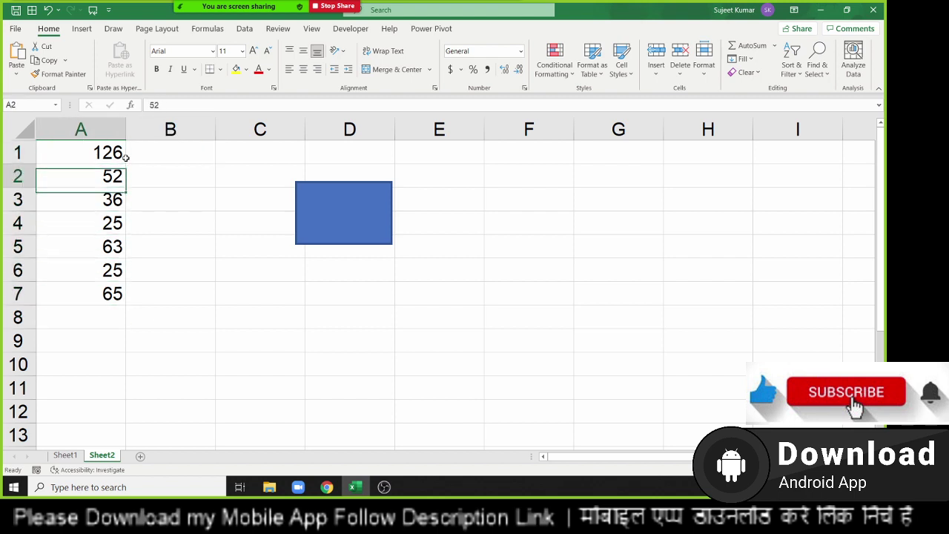
{"action": "key", "text": "Up"}
{"action": "key", "text": "Right"}
{"action": "type", "text": "="}
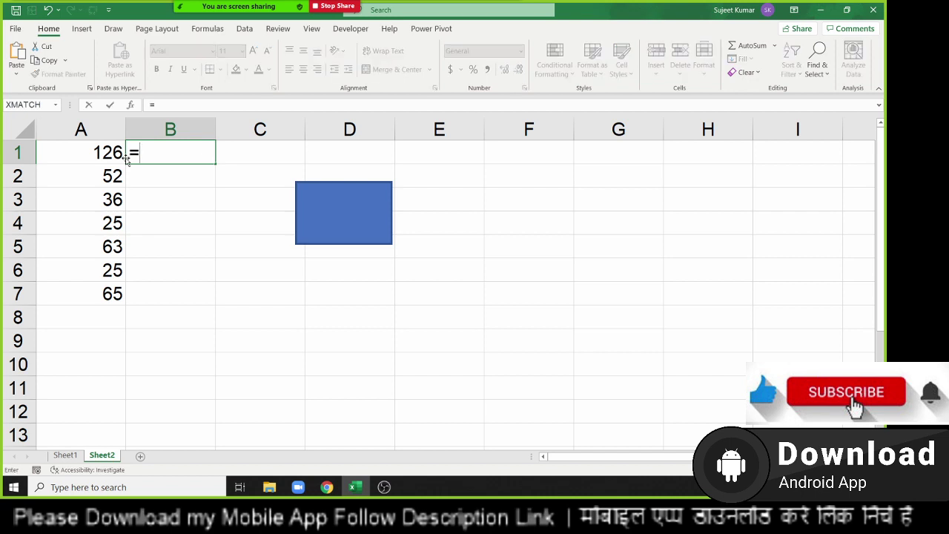
{"action": "left_click", "coordinate": [106, 157]}
{"action": "type", "text": "+2"}
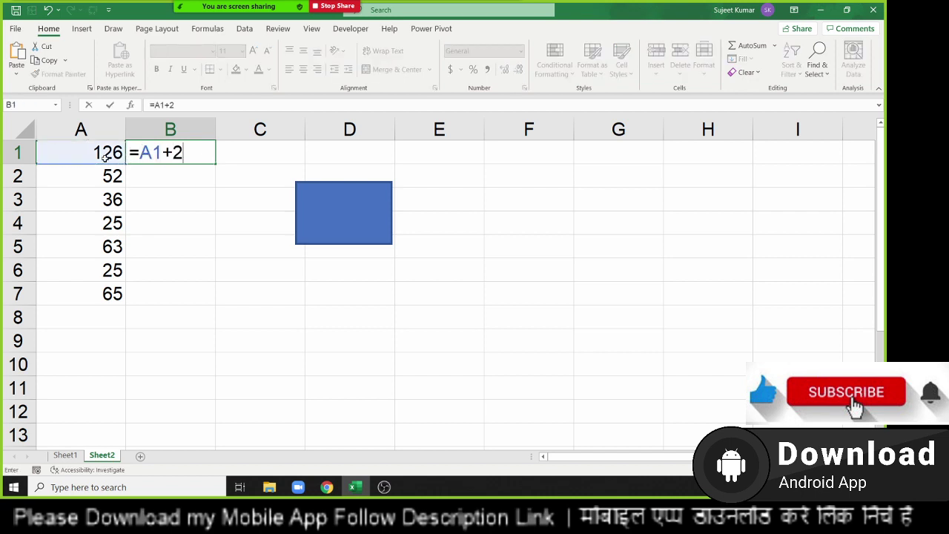
{"action": "type", "text": "0"}
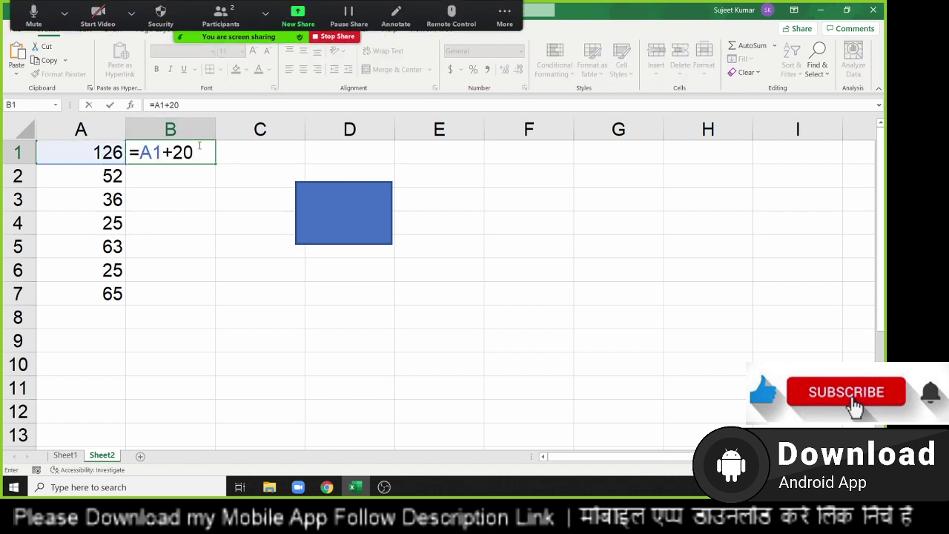
{"action": "key", "text": "Return"}
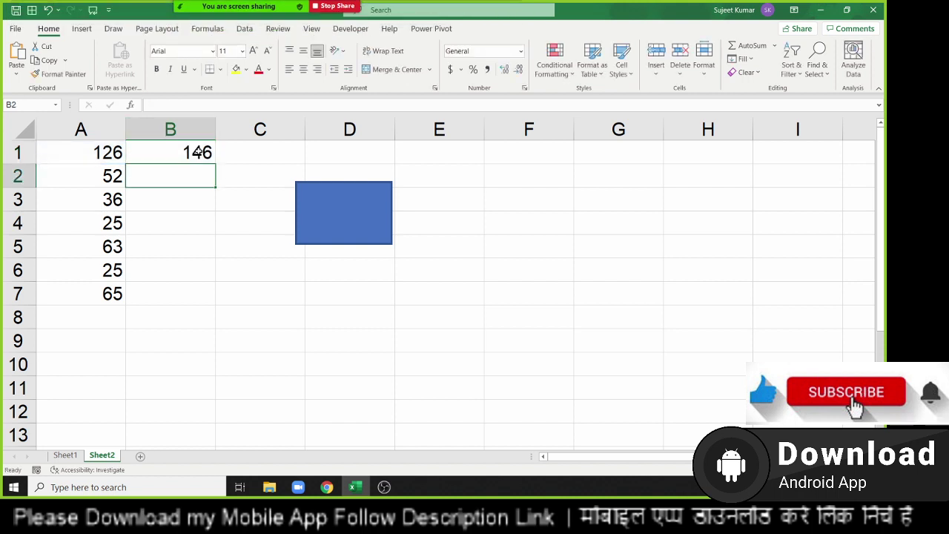
Fill B1's plus-20 formula down to B7, ending with 85.
{"action": "left_click_drag", "start_coordinate": [196, 153], "coordinate": [195, 172]}
{"action": "left_click", "coordinate": [195, 172]}
{"action": "left_click", "coordinate": [191, 153]}
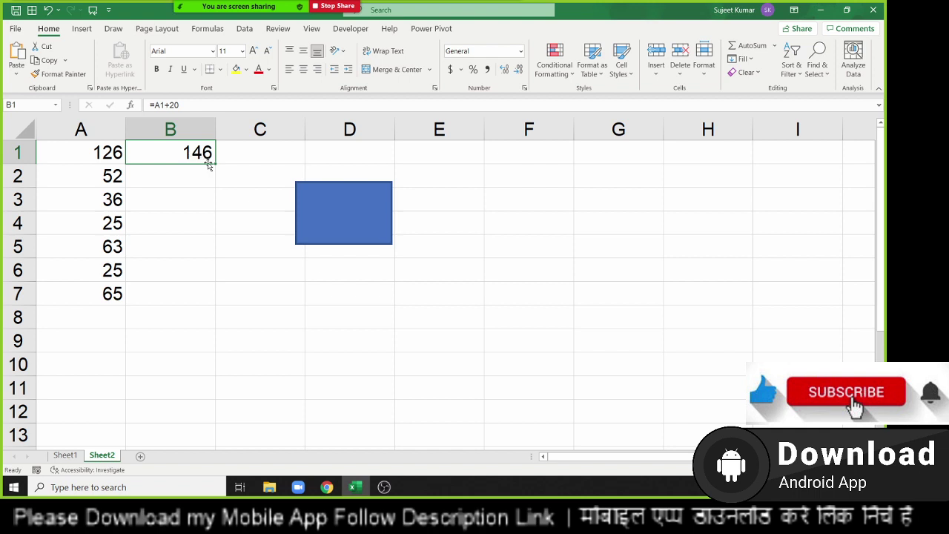
{"action": "left_click_drag", "start_coordinate": [218, 161], "coordinate": [213, 295]}
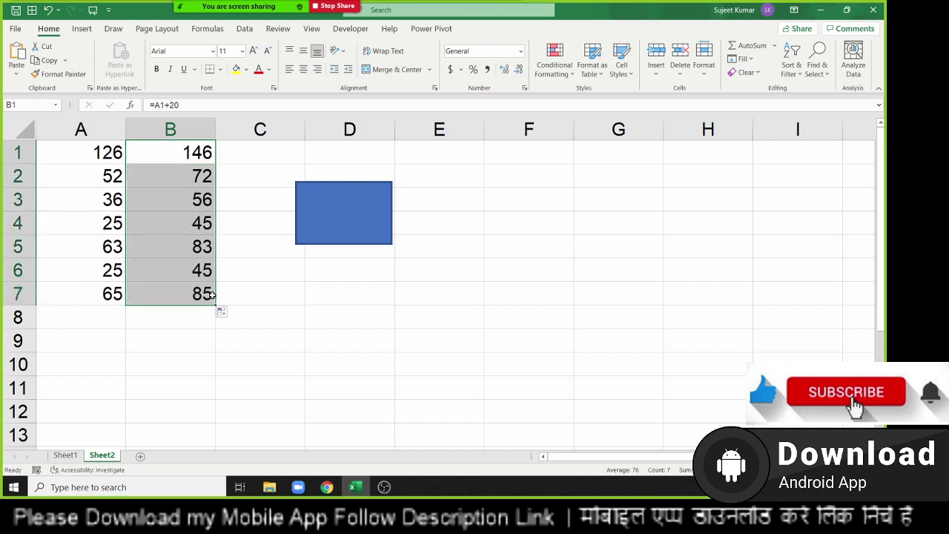
Inspect the copied plus-20 formulas in B1, B2 and B7.
{"action": "key", "text": "Down"}
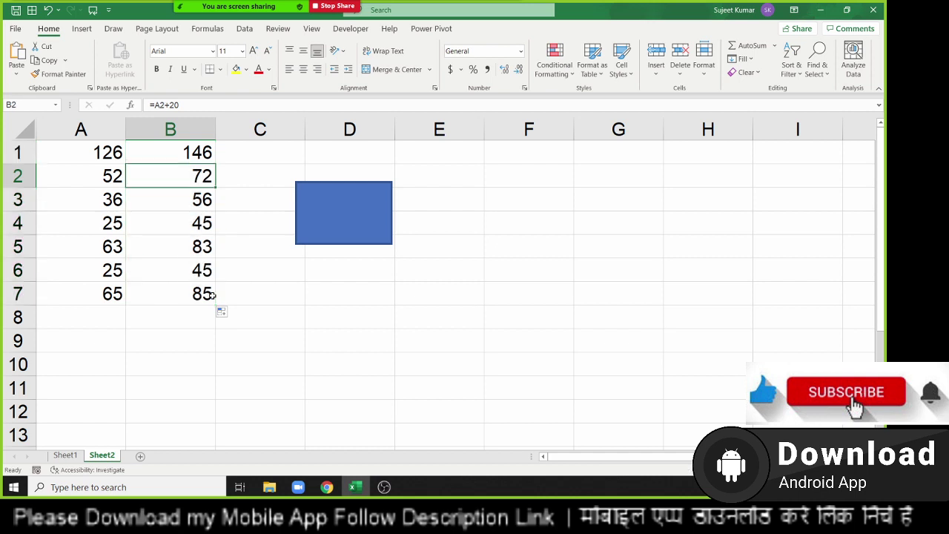
{"action": "key", "text": "Up"}
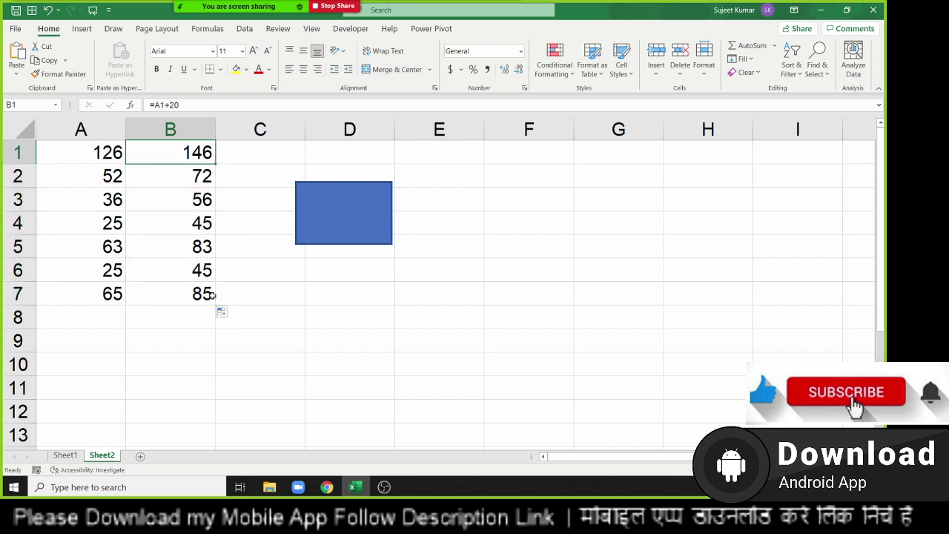
{"action": "key", "text": "F2"}
{"action": "key", "text": "Escape"}
{"action": "key", "text": "Down"}
{"action": "key", "text": "F2"}
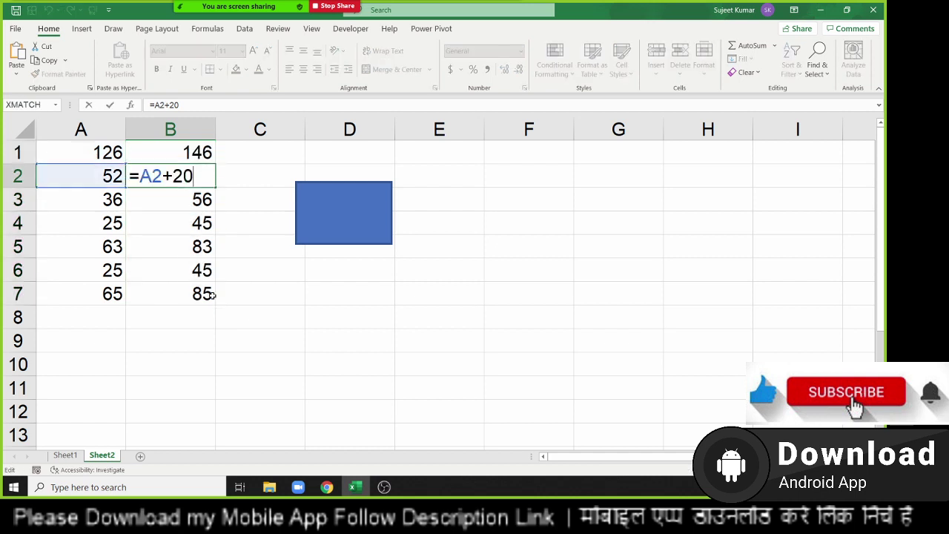
{"action": "key", "text": "Escape"}
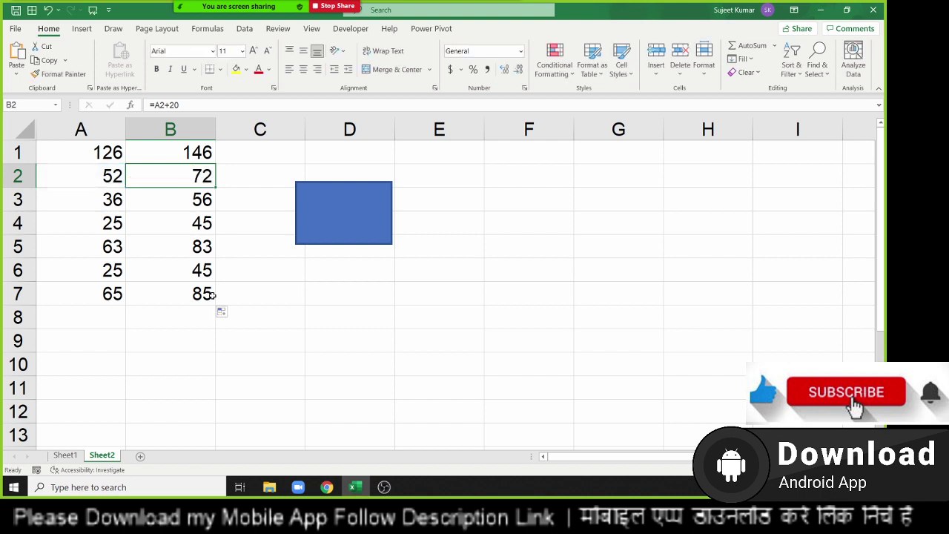
{"action": "left_click", "coordinate": [168, 301]}
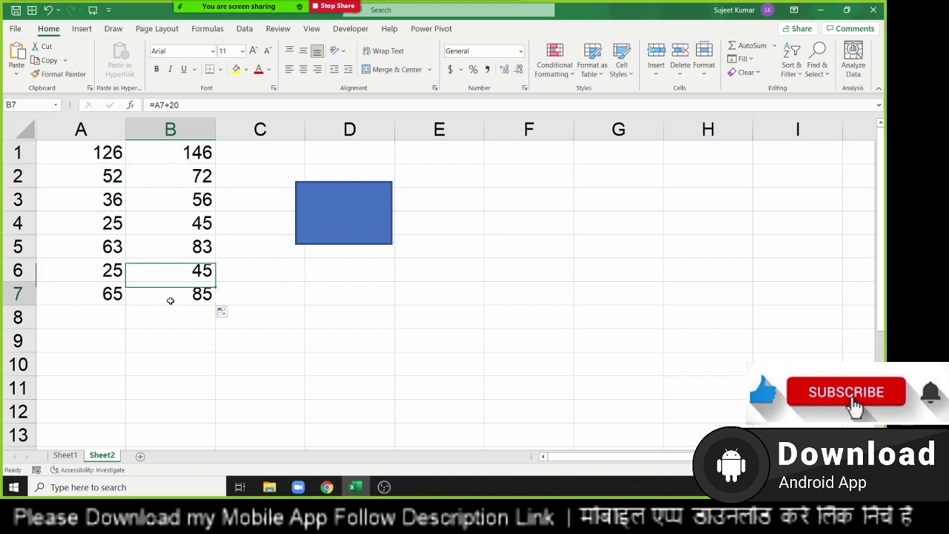
Select B1:B7 and delete the plus-20 results, leaving column A intact.
{"action": "left_click", "coordinate": [226, 396]}
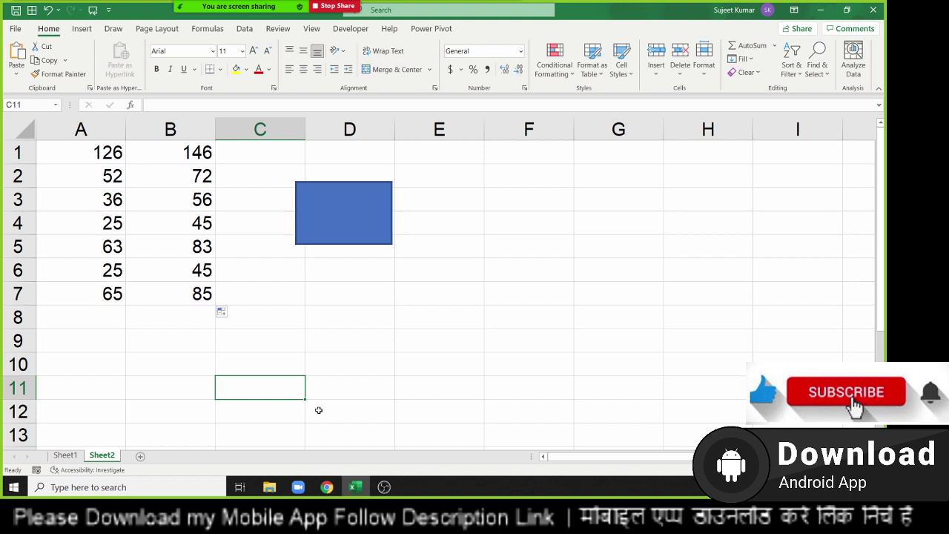
{"action": "mouse_move", "coordinate": [311, 400]}
{"action": "left_mouse_down"}
{"action": "mouse_move", "coordinate": [299, 341]}
{"action": "mouse_move", "coordinate": [169, 325]}
{"action": "left_mouse_up"}
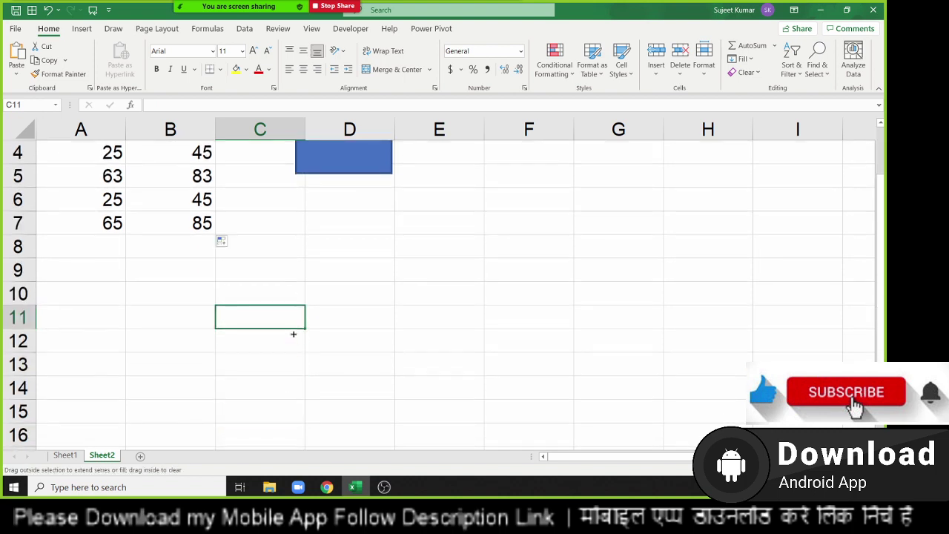
{"action": "mouse_move", "coordinate": [169, 326]}
{"action": "left_mouse_down"}
{"action": "mouse_move", "coordinate": [395, 327]}
{"action": "mouse_move", "coordinate": [371, 319]}
{"action": "left_mouse_up"}
{"action": "scroll", "coordinate": [317, 317], "scroll_direction": "up", "scroll_amount": 3}
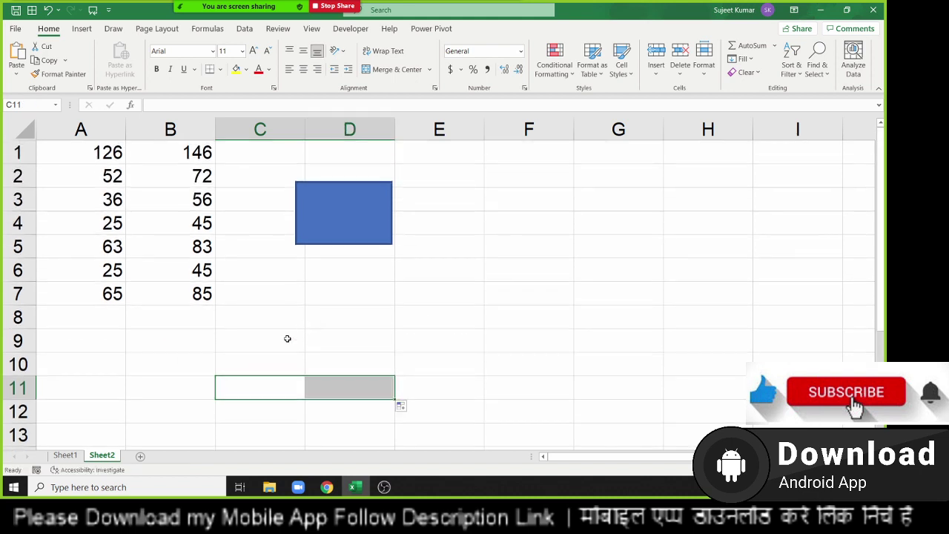
{"action": "left_click", "coordinate": [166, 187]}
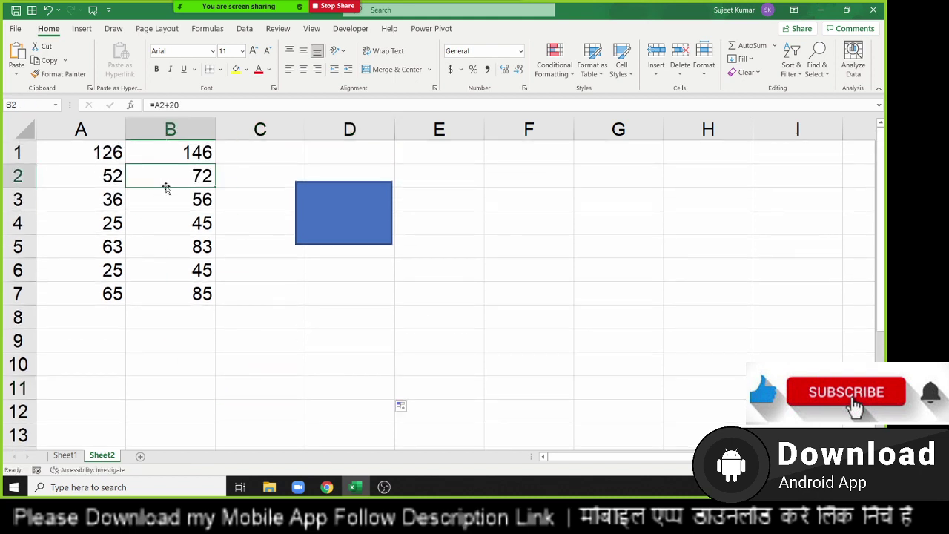
{"action": "key", "text": "Down"}
{"action": "key", "text": "Down"}
{"action": "key", "text": "Down"}
{"action": "key", "text": "Down"}
{"action": "key", "text": "Down"}
{"action": "key", "text": "Down"}
{"action": "key", "text": "Down"}
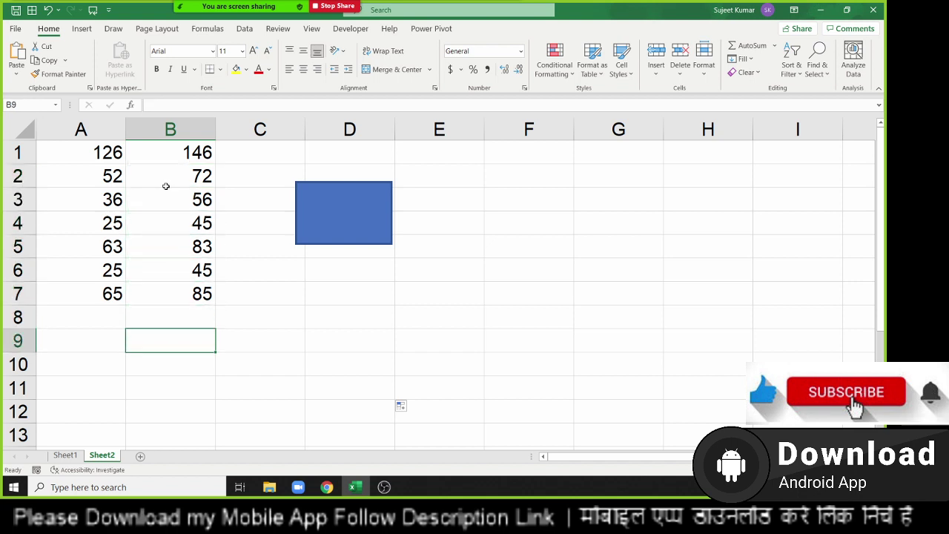
{"action": "key", "text": "Down"}
{"action": "key", "text": "Down"}
{"action": "key", "text": "Down"}
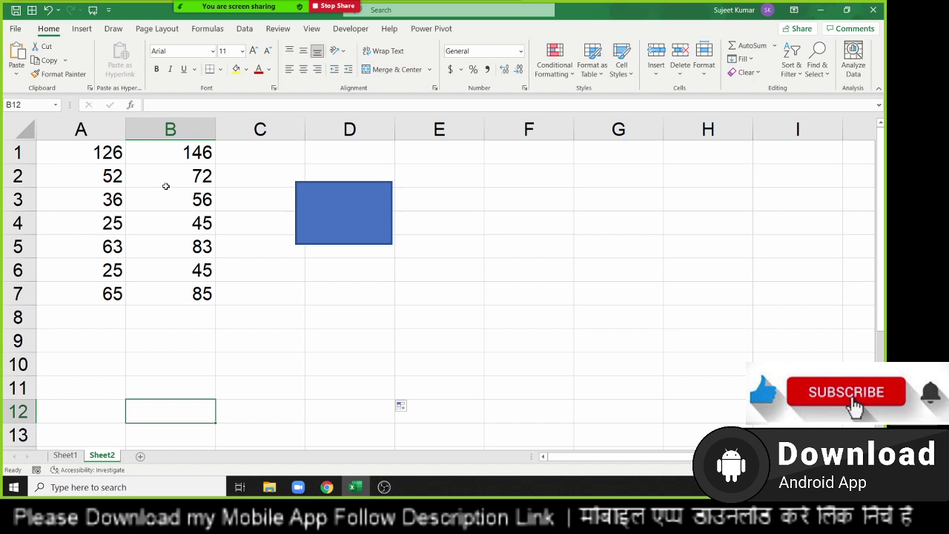
{"action": "key", "text": "Up"}
{"action": "key", "text": "ctrl+Up"}
{"action": "key", "text": "ctrl+Up"}
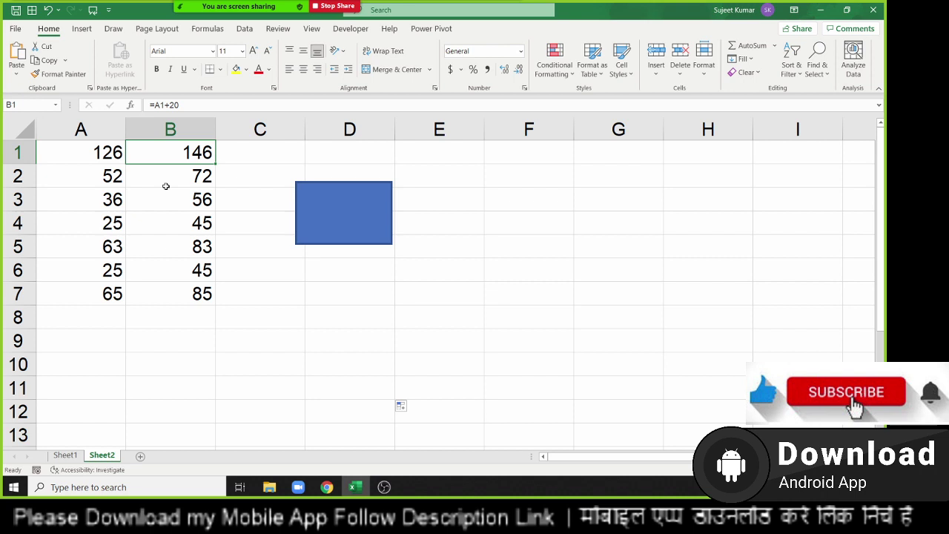
{"action": "key", "text": "ctrl+shift+Down"}
{"action": "key", "text": "Delete"}
Put 50 in D1 and enter =A1+D1 in B1, giving 176.
{"action": "key", "text": "Right"}
{"action": "key", "text": "Right"}
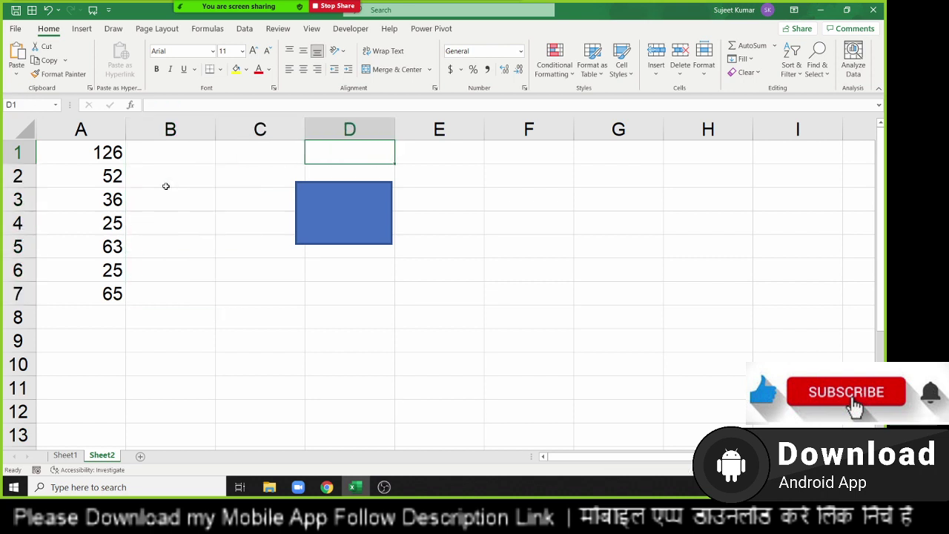
{"action": "type", "text": "50"}
{"action": "key", "text": "Return"}
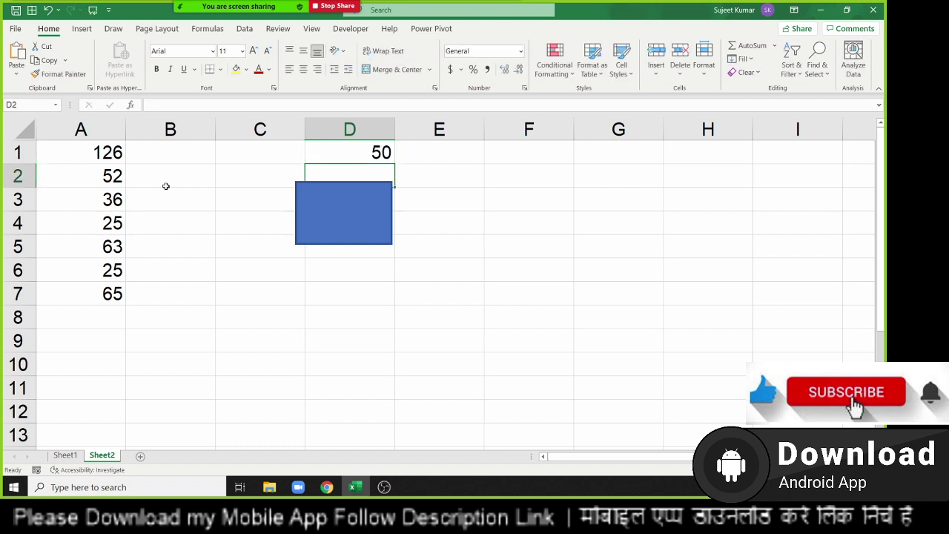
{"action": "key", "text": "Up"}
{"action": "key", "text": "Left"}
{"action": "key", "text": "Left"}
{"action": "key", "text": "Left"}
{"action": "key", "text": "ctrl+shift+Down"}
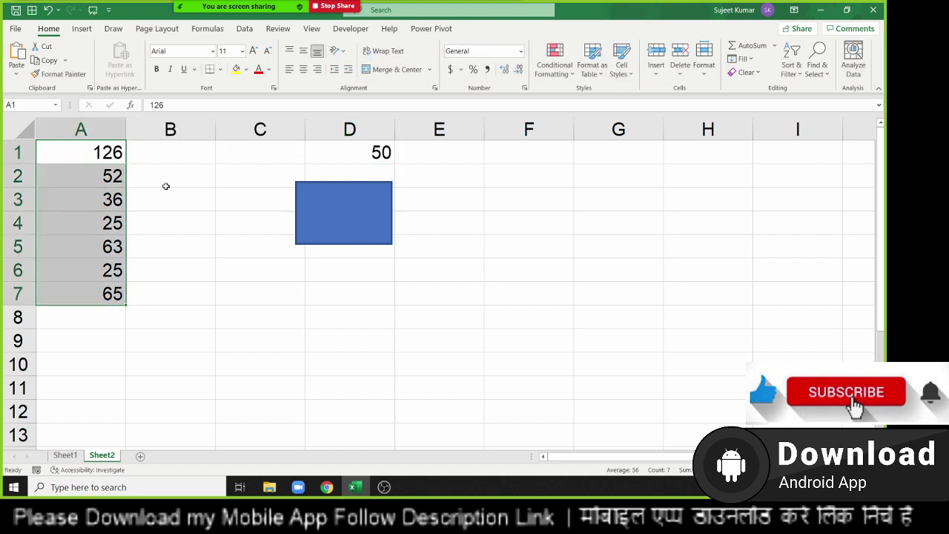
{"action": "key", "text": "Right"}
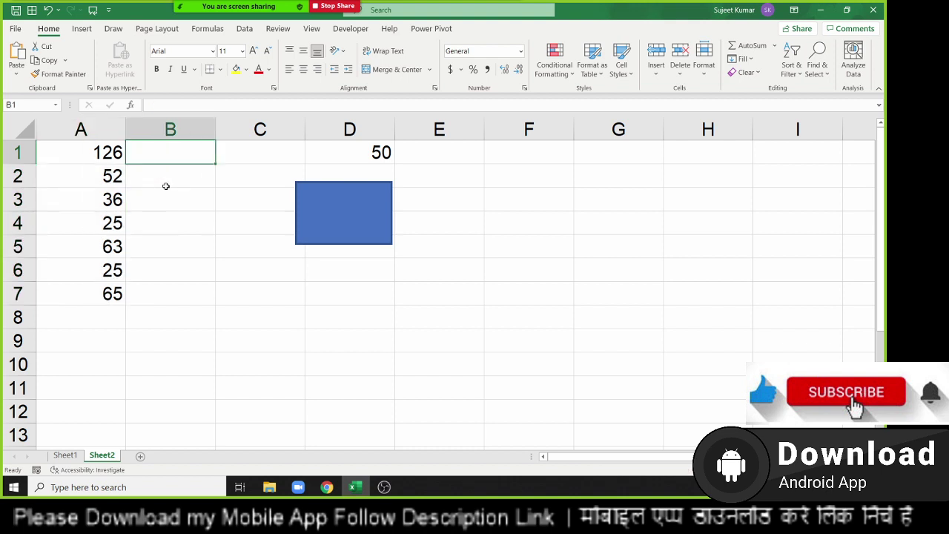
{"action": "type", "text": "="}
{"action": "key", "text": "Left"}
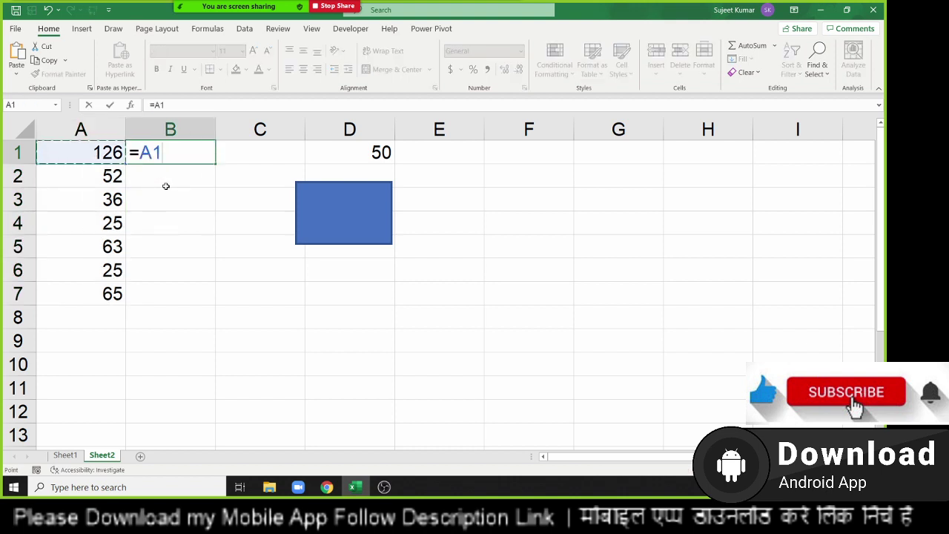
{"action": "type", "text": "+"}
{"action": "left_click", "coordinate": [351, 155]}
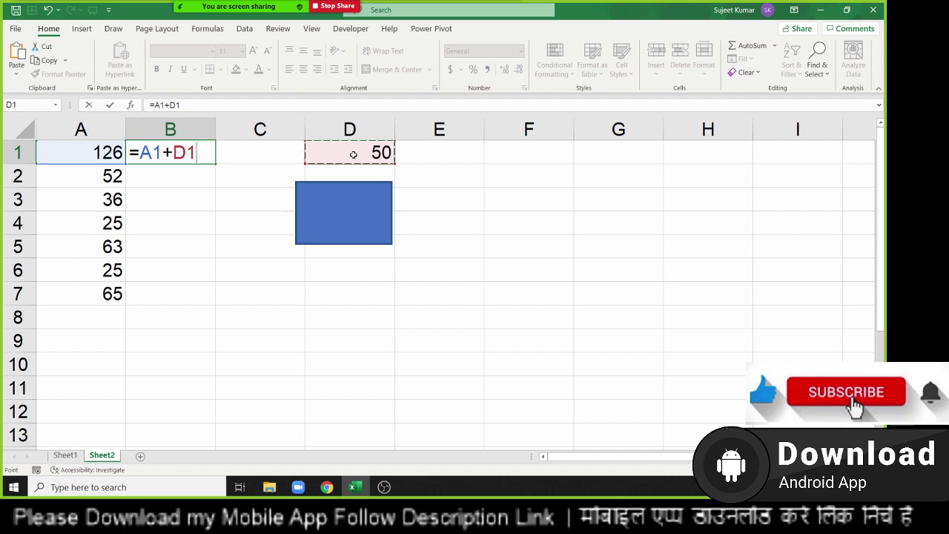
{"action": "key", "text": "Return"}
Test filling B1's formula into B2, clear B2, and reopen B1 for editing.
{"action": "key", "text": "Up"}
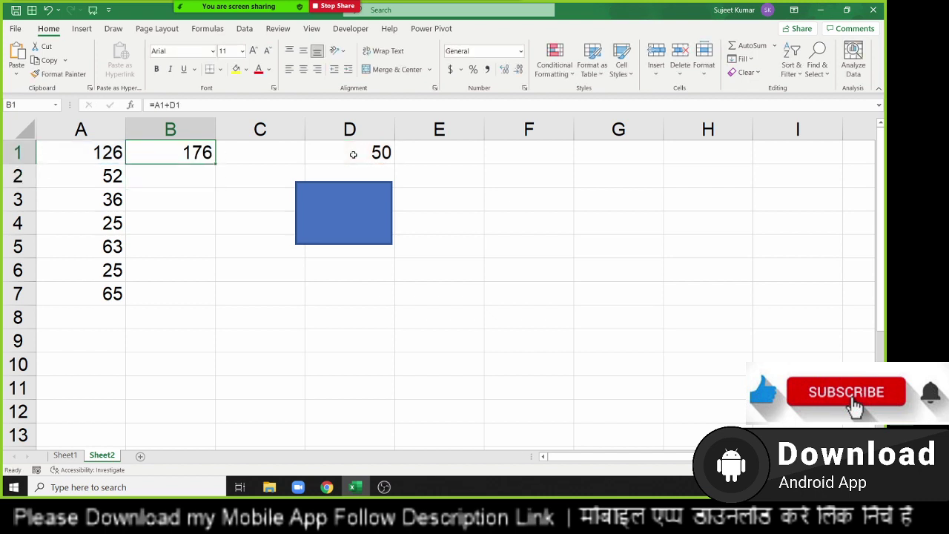
{"action": "left_click_drag", "start_coordinate": [214, 162], "coordinate": [216, 179]}
{"action": "left_click", "coordinate": [208, 177]}
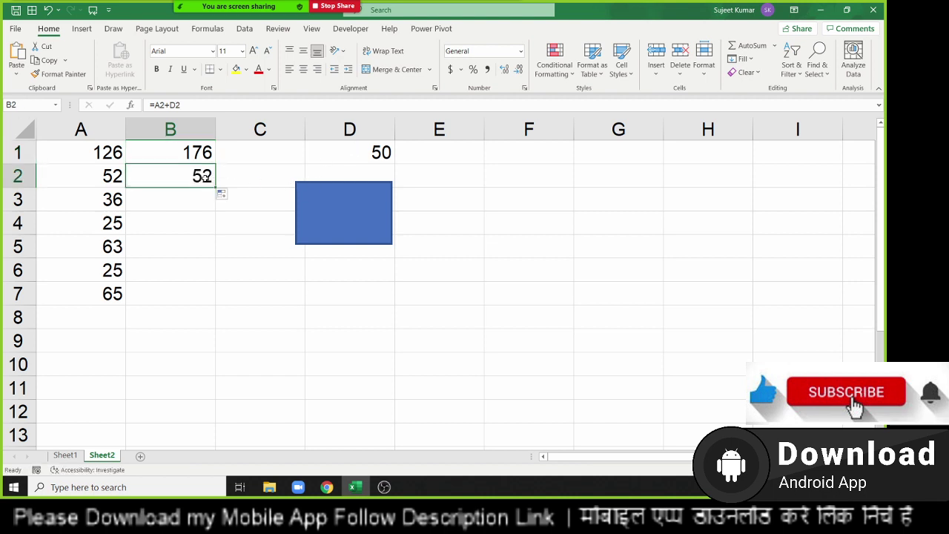
{"action": "double_click", "coordinate": [206, 178]}
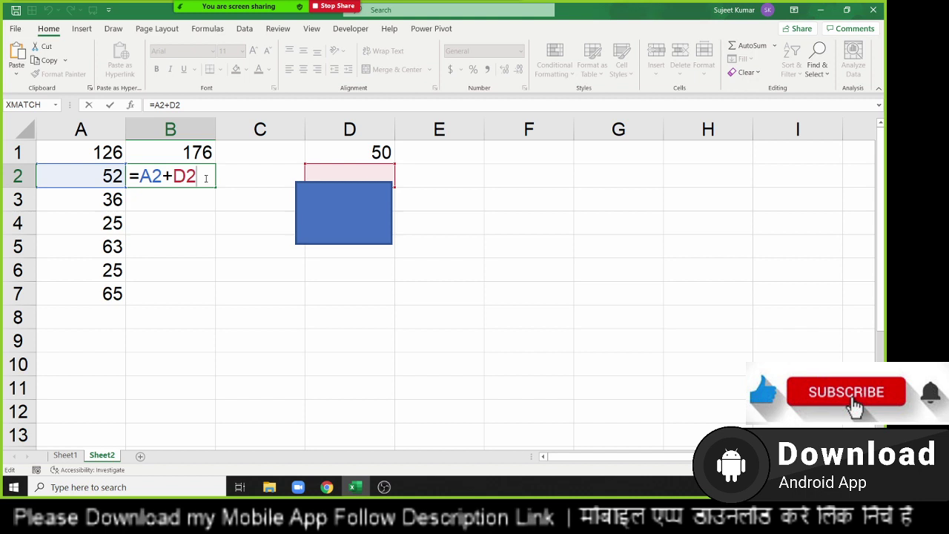
{"action": "key", "text": "ctrl+Return"}
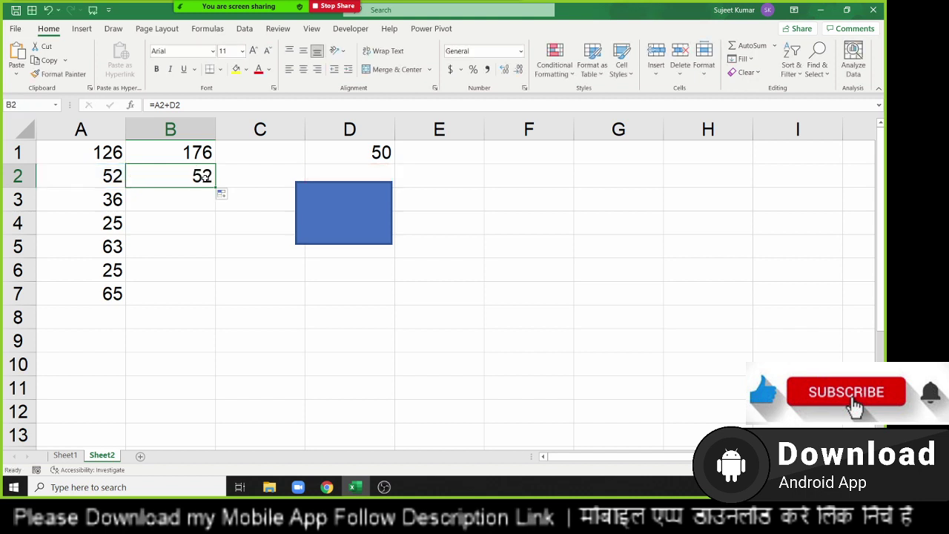
{"action": "key", "text": "Delete"}
{"action": "key", "text": "Up"}
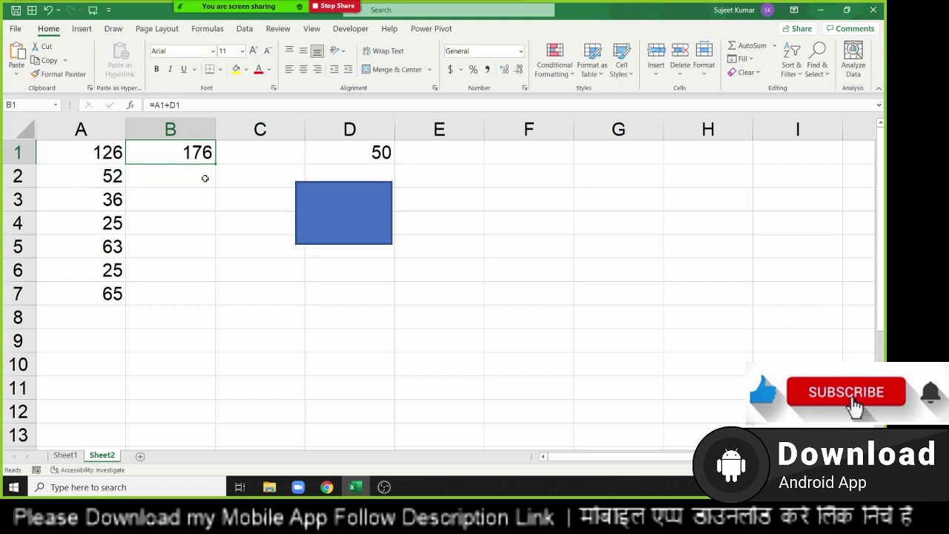
{"action": "key", "text": "F2"}
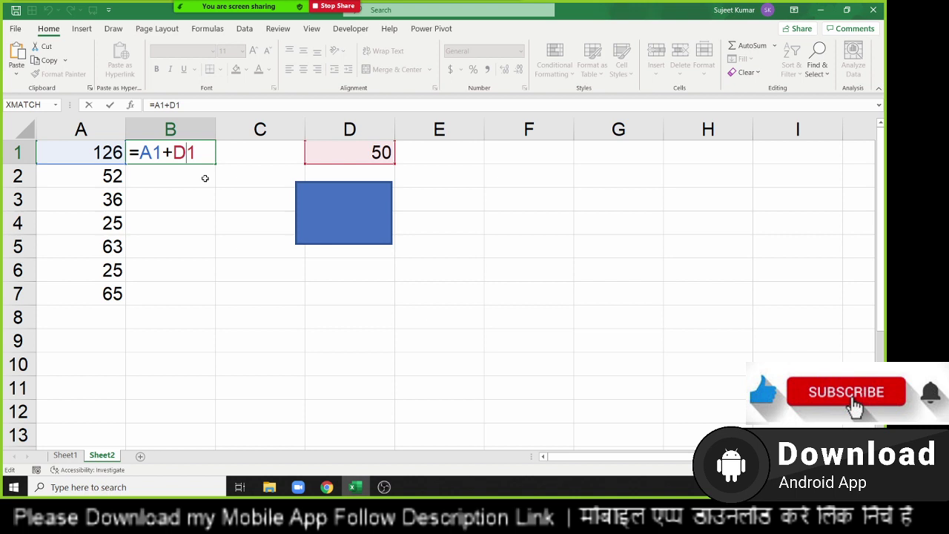
Change B1 to =A1+D$1 and fill it down to B7, giving 176 through 115.
{"action": "type", "text": "$"}
{"action": "key", "text": "ctrl+Return"}
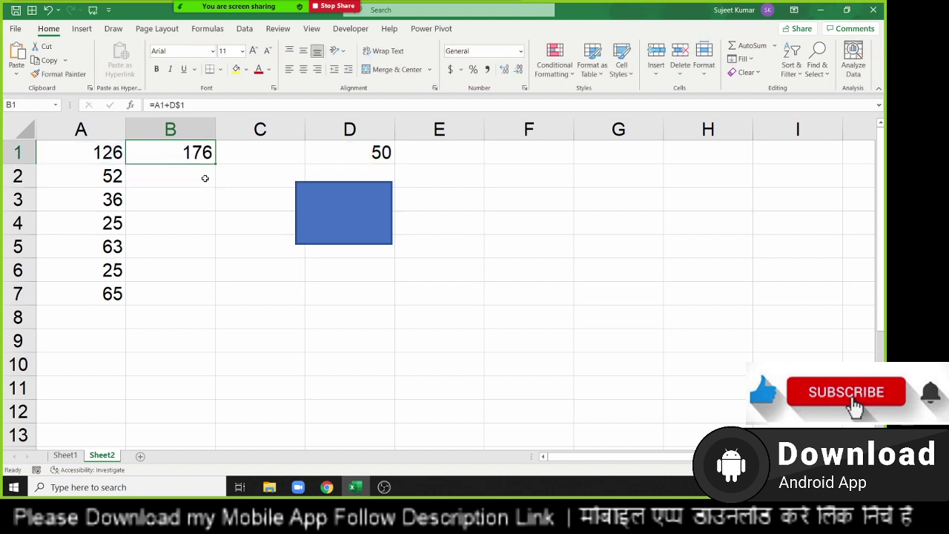
{"action": "left_click_drag", "start_coordinate": [215, 163], "coordinate": [218, 188]}
{"action": "double_click", "coordinate": [212, 182]}
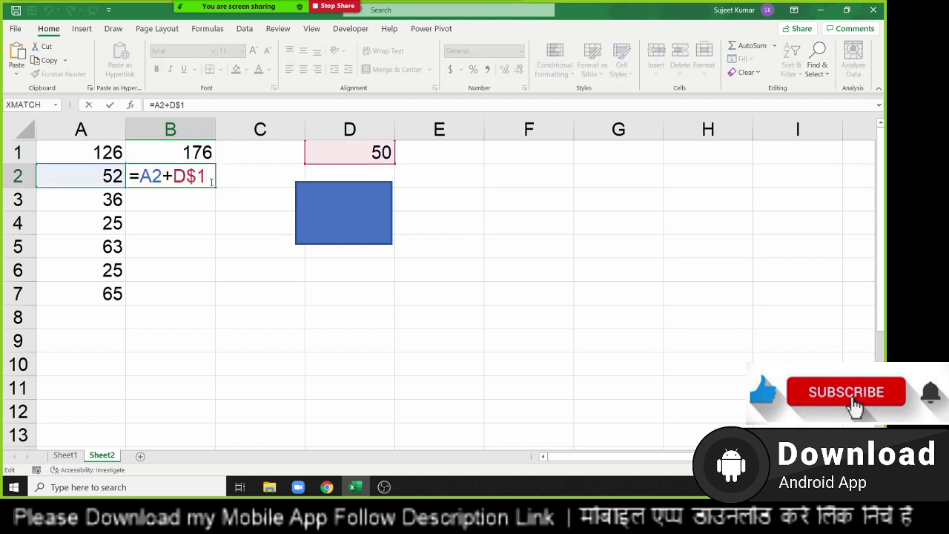
{"action": "key", "text": "Escape"}
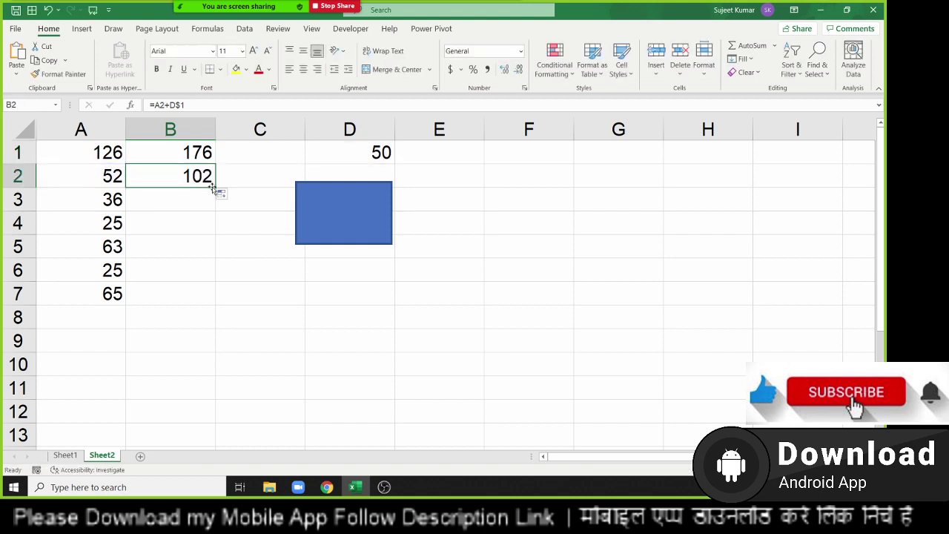
{"action": "double_click", "coordinate": [214, 188]}
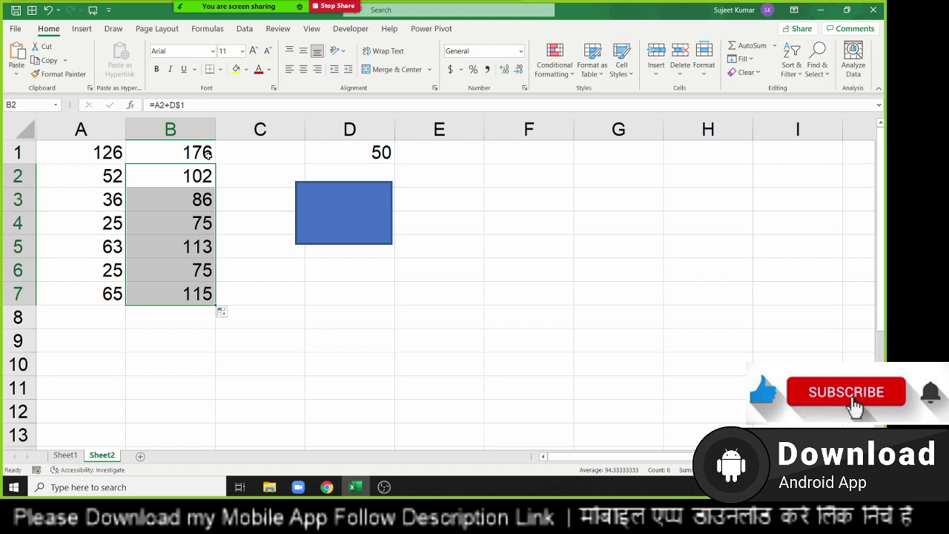
{"action": "double_click", "coordinate": [208, 153]}
{"action": "double_click", "coordinate": [205, 152]}
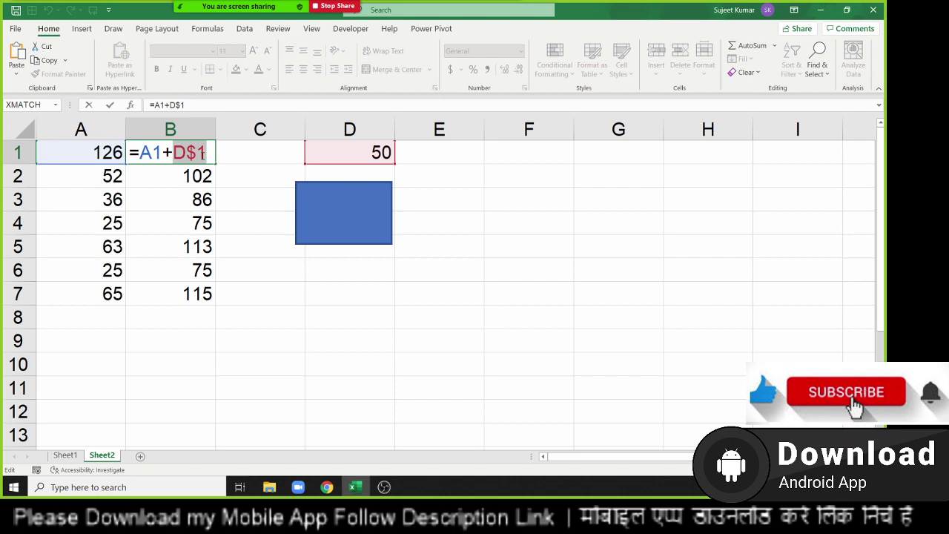
Copy B1's formula across into C1, where it becomes =B1+E$1 showing 176.
{"action": "key", "text": "ctrl+Return"}
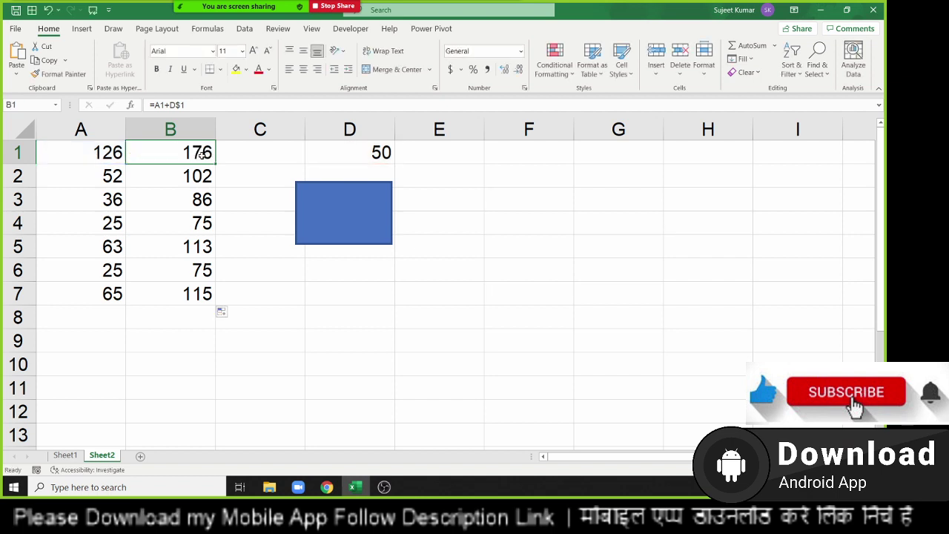
{"action": "key", "text": "Return"}
{"action": "left_click", "coordinate": [202, 153]}
{"action": "left_click_drag", "start_coordinate": [215, 164], "coordinate": [282, 153]}
{"action": "double_click", "coordinate": [284, 152]}
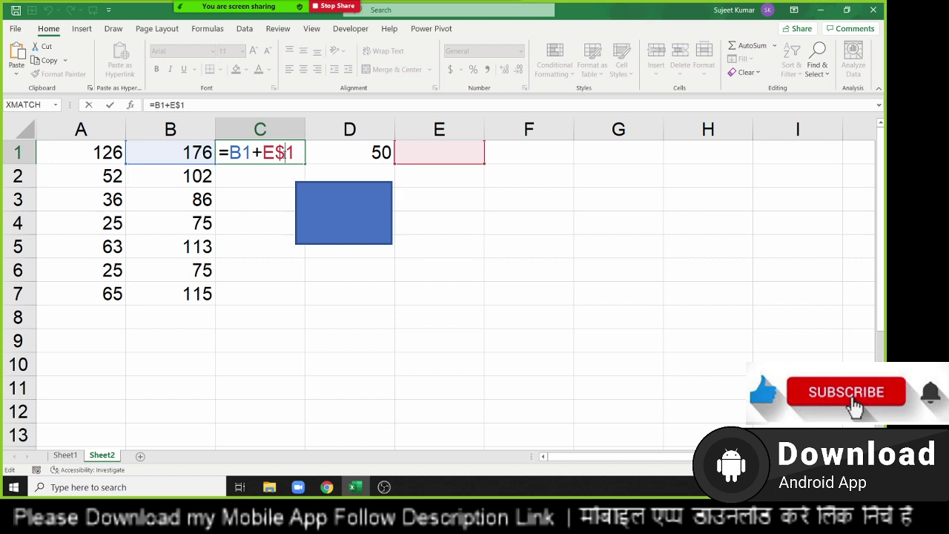
{"action": "type", "text": "`"}
{"action": "key", "text": "Return"}
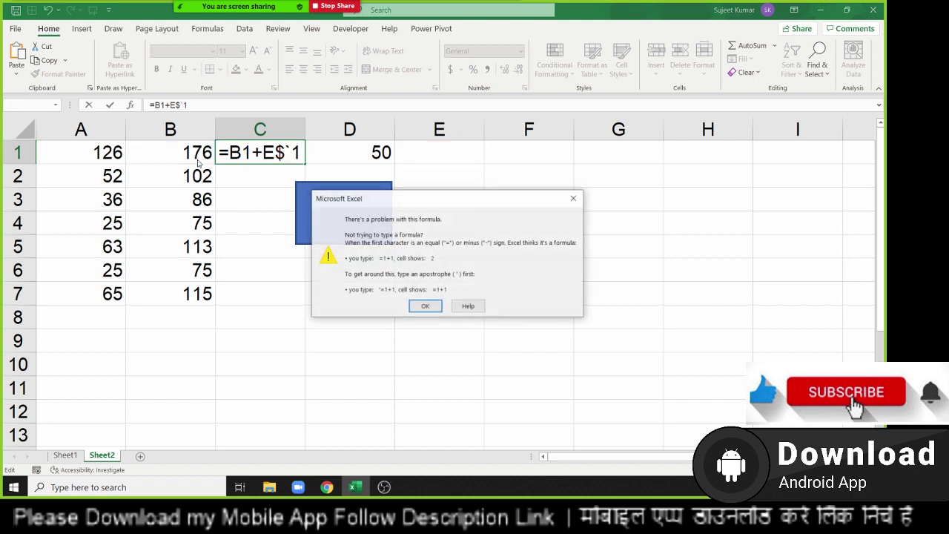
{"action": "key", "text": "Escape"}
{"action": "key", "text": "Escape"}
{"action": "left_click", "coordinate": [198, 159]}
{"action": "double_click", "coordinate": [178, 148]}
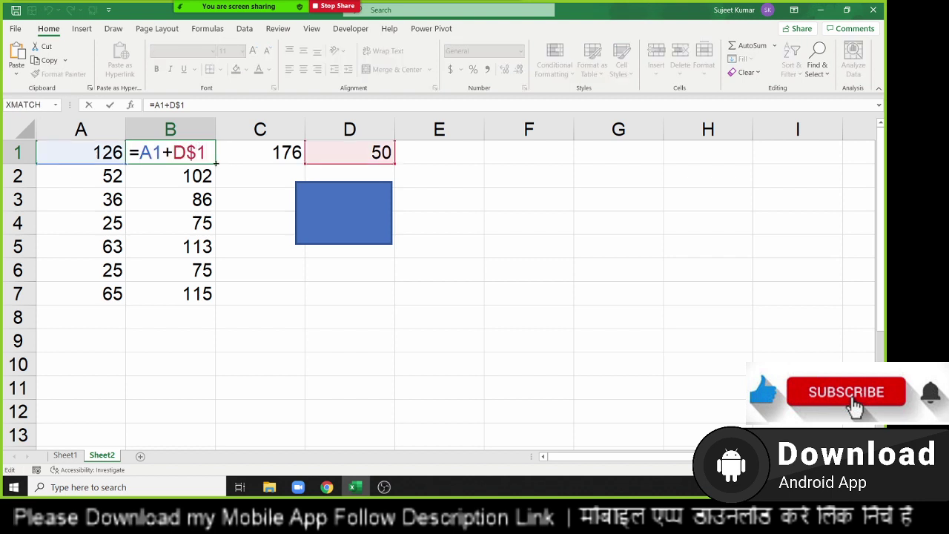
Finish B1's formula as =A1+$D$1 and fill it down to B7.
{"action": "type", "text": "$"}
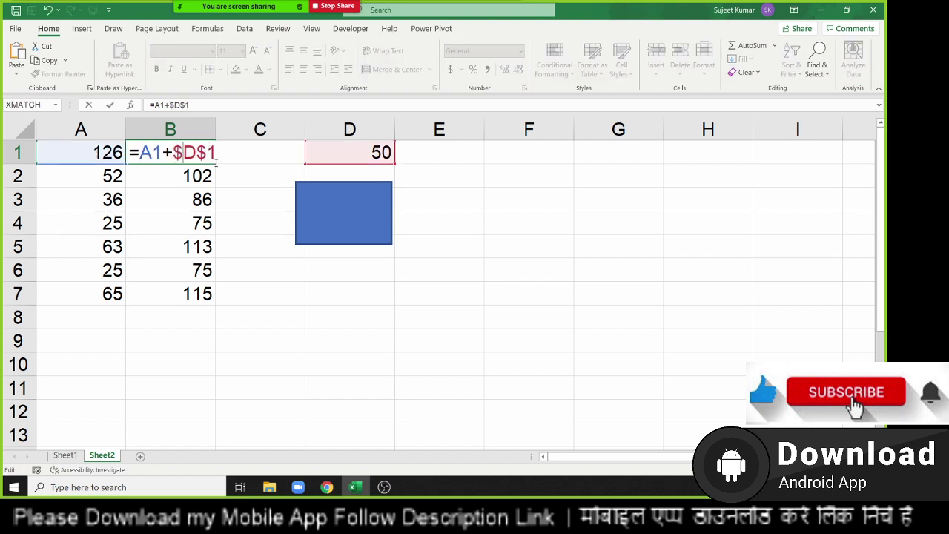
{"action": "key", "text": "Return"}
{"action": "key", "text": "Up"}
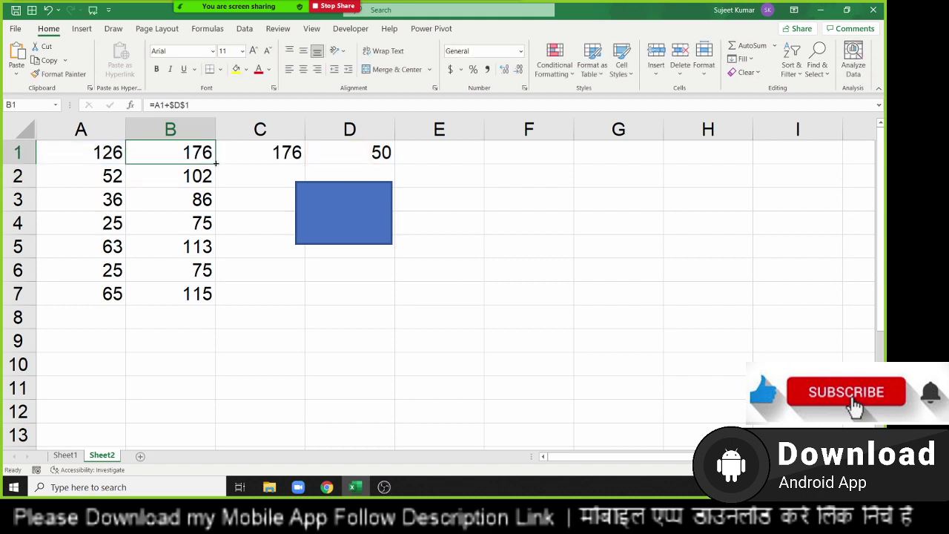
{"action": "double_click", "coordinate": [216, 163]}
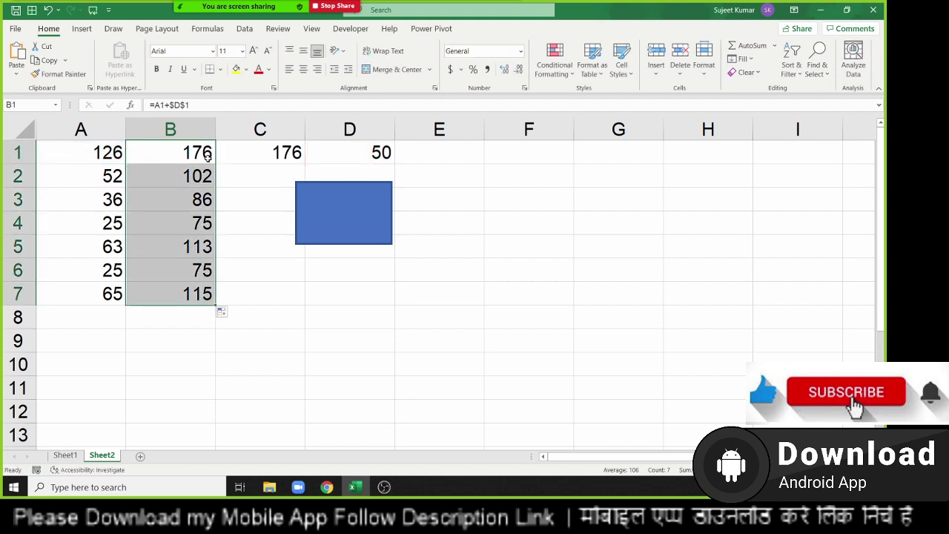
{"action": "left_click", "coordinate": [213, 160]}
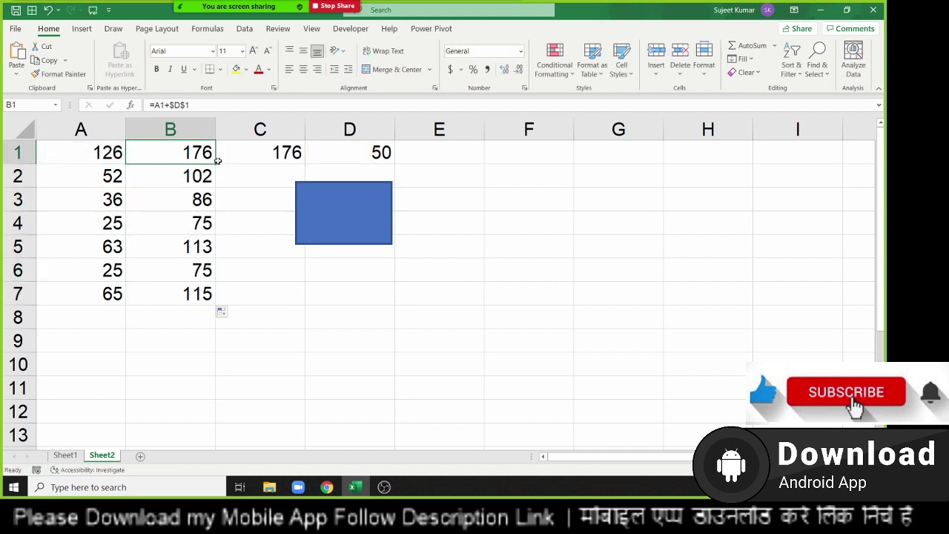
Reopen B1's formula for editing and select its $D$1 reference.
{"action": "left_click", "coordinate": [428, 318]}
{"action": "left_click_drag", "start_coordinate": [483, 326], "coordinate": [439, 311]}
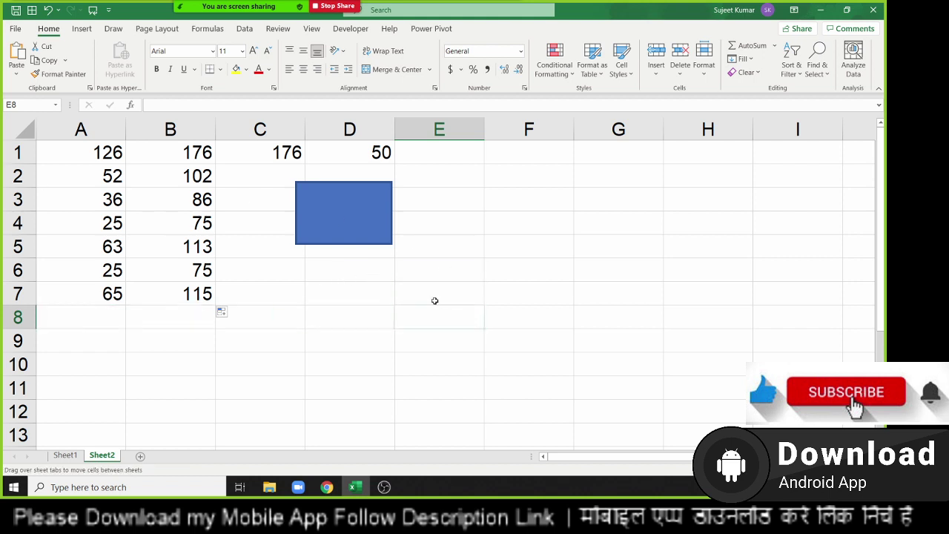
{"action": "left_click", "coordinate": [339, 331]}
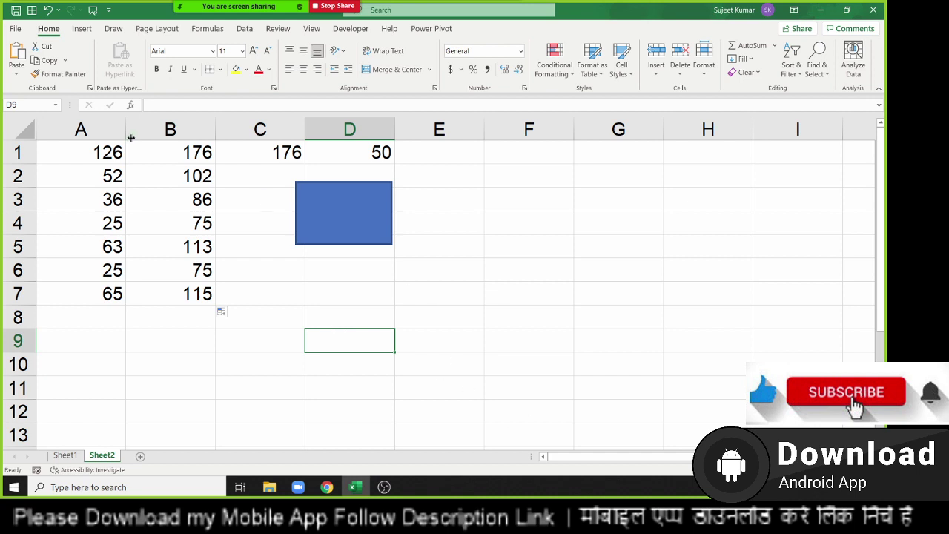
{"action": "double_click", "coordinate": [192, 153]}
{"action": "double_click", "coordinate": [197, 152]}
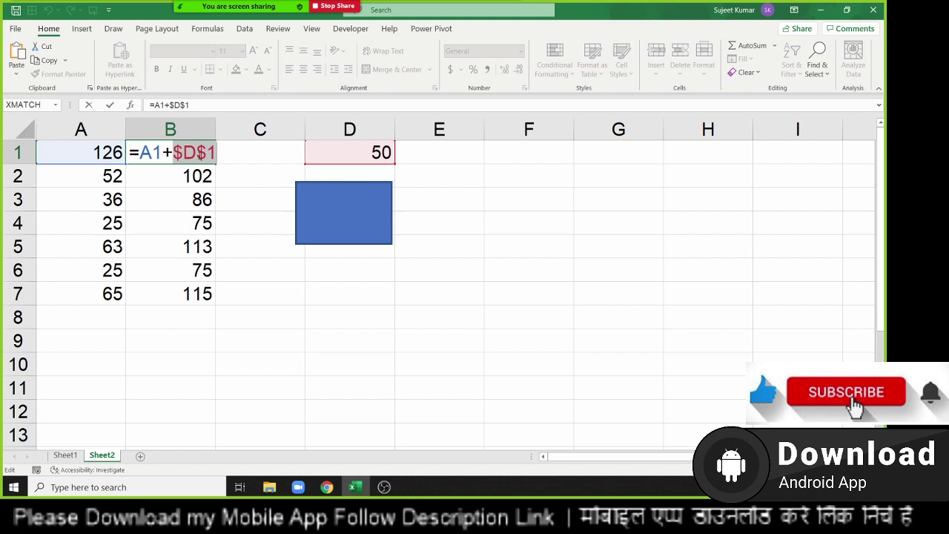
Cycle B1's D1 reference through D$1, $D1 and D1, then commit it as $D$1.
{"action": "key", "text": "F4"}
{"action": "key", "text": "F4"}
{"action": "key", "text": "F4"}
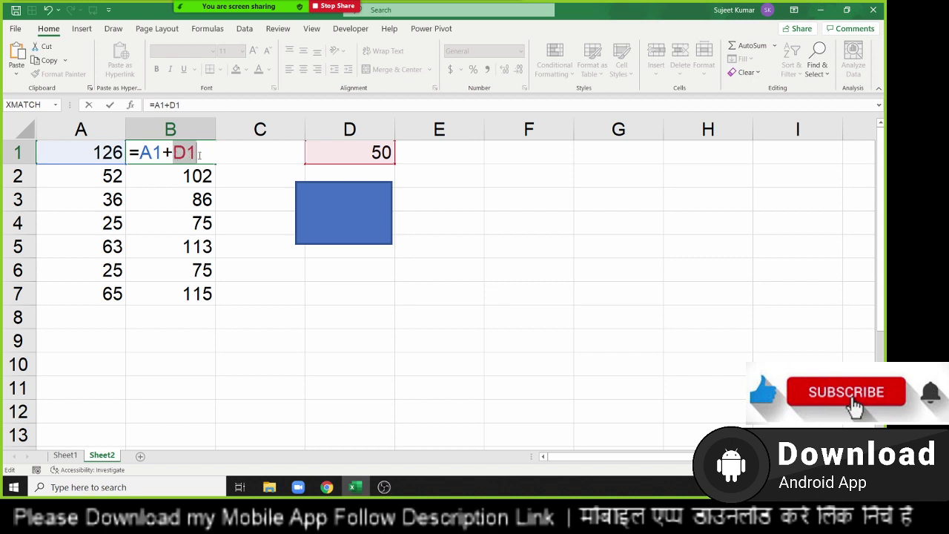
{"action": "key", "text": "F4"}
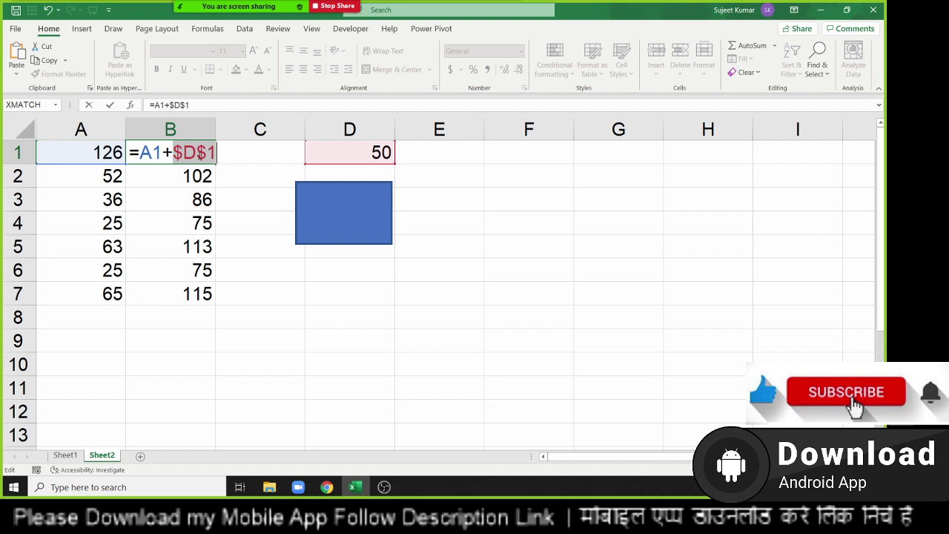
{"action": "key", "text": "F4"}
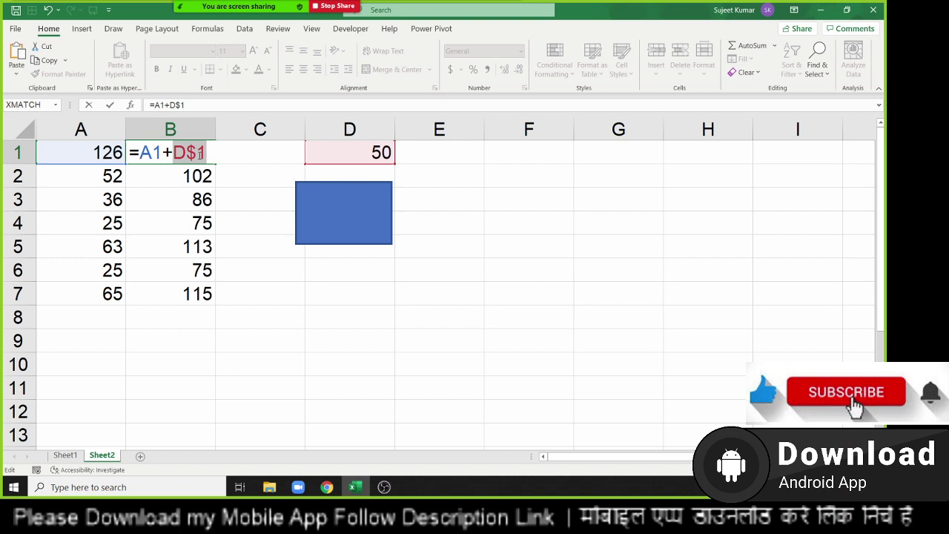
{"action": "key", "text": "F4"}
{"action": "key", "text": "F4"}
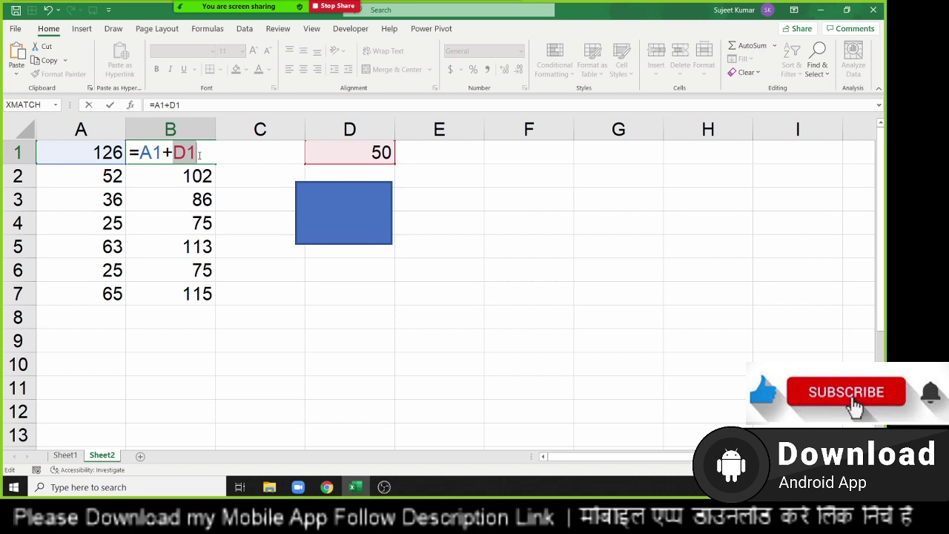
{"action": "key", "text": "F4"}
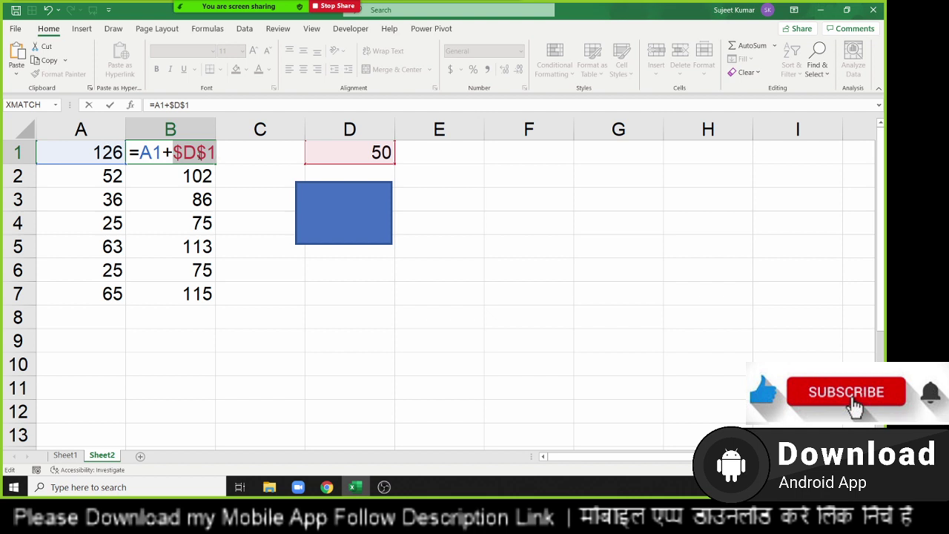
{"action": "key", "text": "ctrl+Return"}
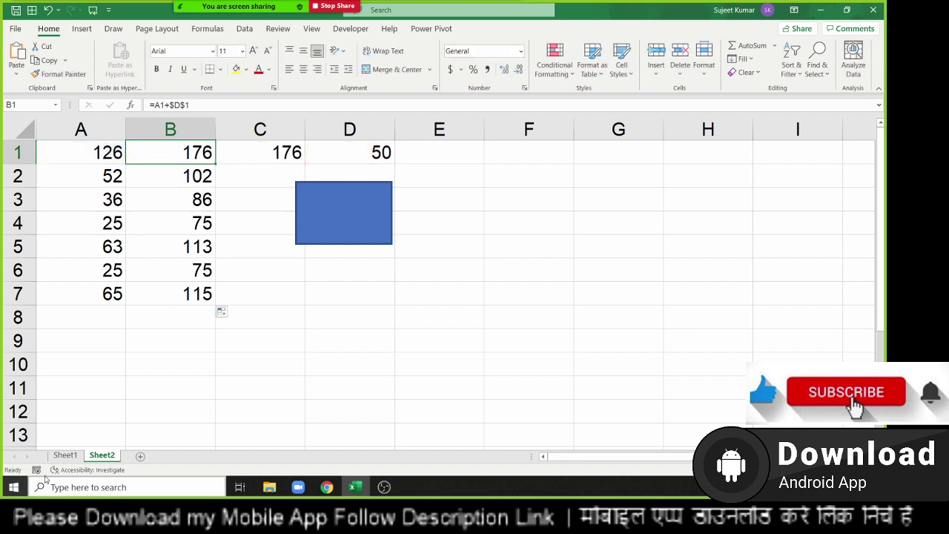
Add a new sheet and enter the headings Qty in A4 and Price in B3.
{"action": "left_click", "coordinate": [140, 455]}
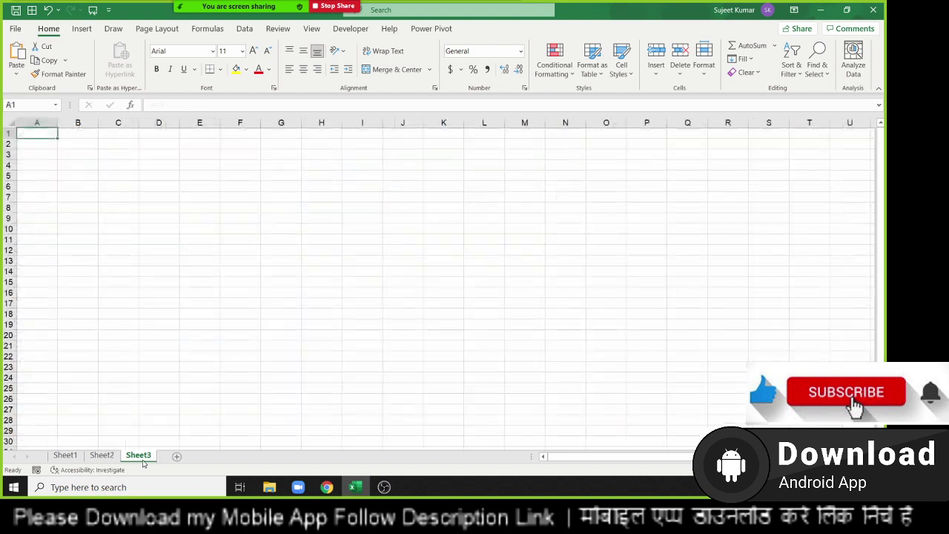
{"action": "left_click", "coordinate": [50, 166]}
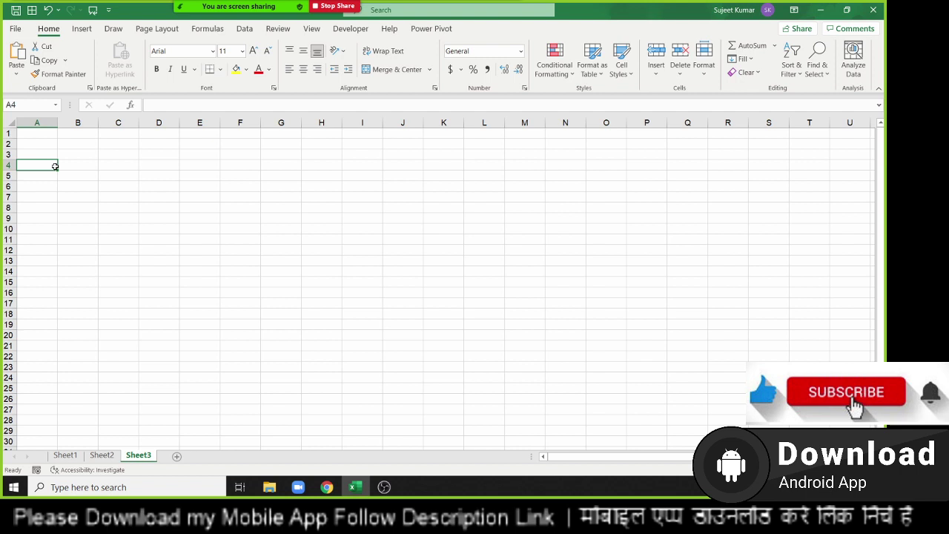
{"action": "type", "text": "Qty"}
{"action": "key", "text": "Tab"}
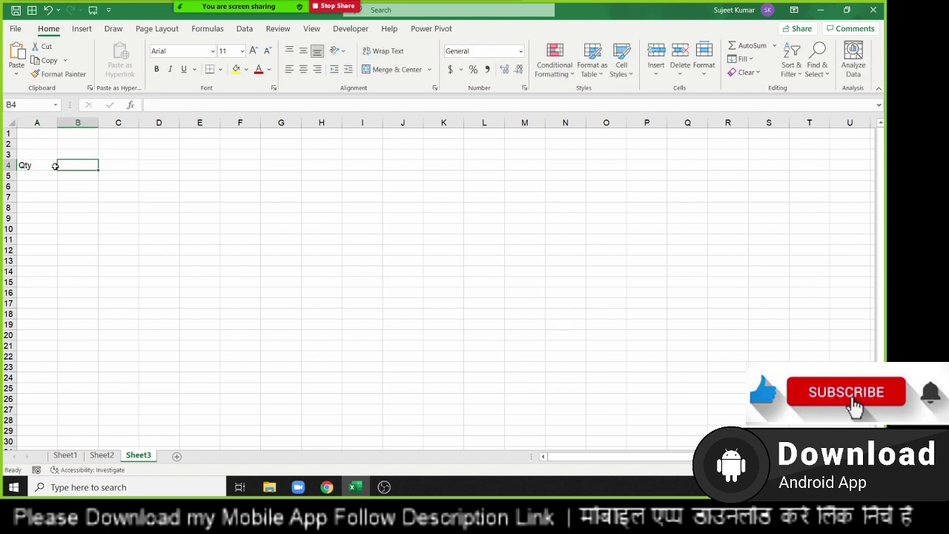
{"action": "key", "text": "Up"}
{"action": "type", "text": "Proc"}
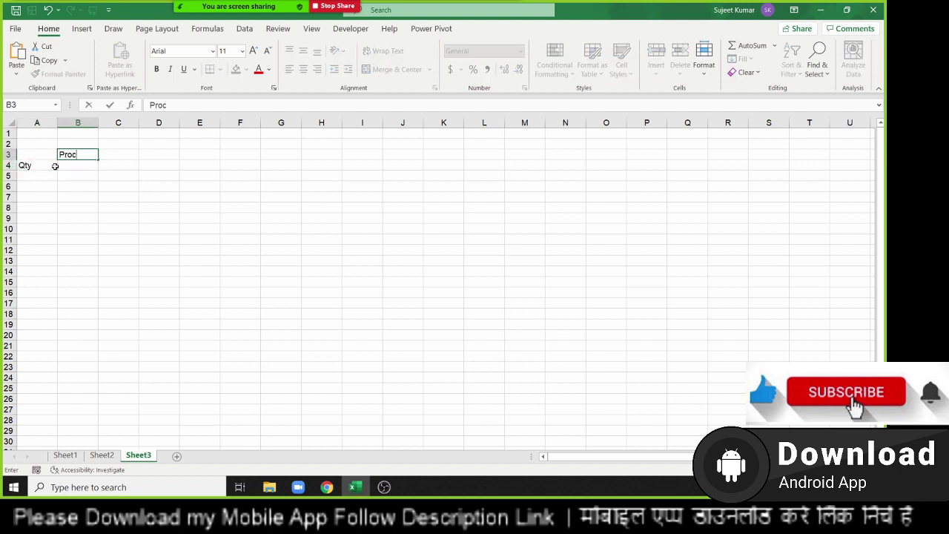
{"action": "type", "text": "e"}
{"action": "key", "text": "Return"}
{"action": "key", "text": "Up"}
{"action": "type", "text": "P"}
{"action": "type", "text": "rice"}
{"action": "key", "text": "Return"}
Put the label Com in cell A2.
{"action": "key", "text": "Down"}
{"action": "key", "text": "Left"}
{"action": "type", "text": "Pu"}
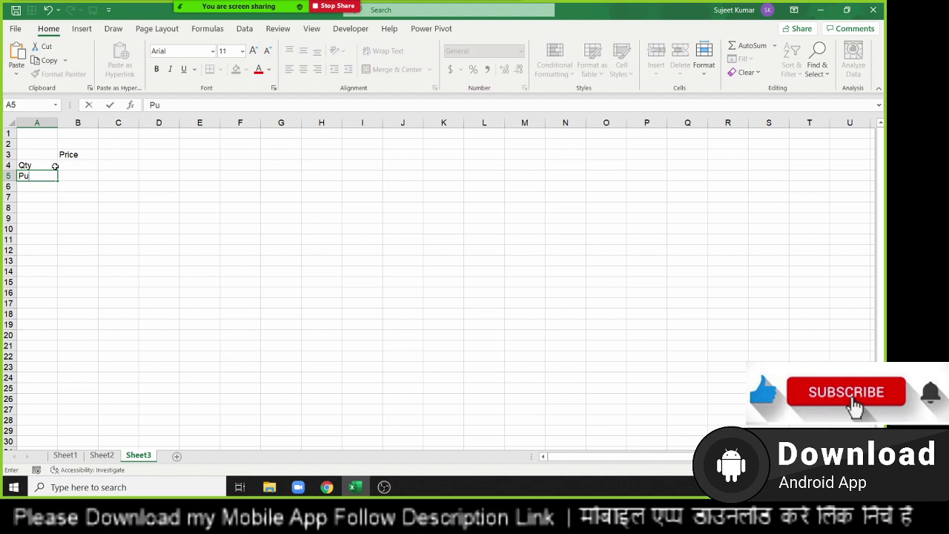
{"action": "key", "text": "Escape"}
{"action": "key", "text": "Up"}
{"action": "key", "text": "Up"}
{"action": "key", "text": "Up"}
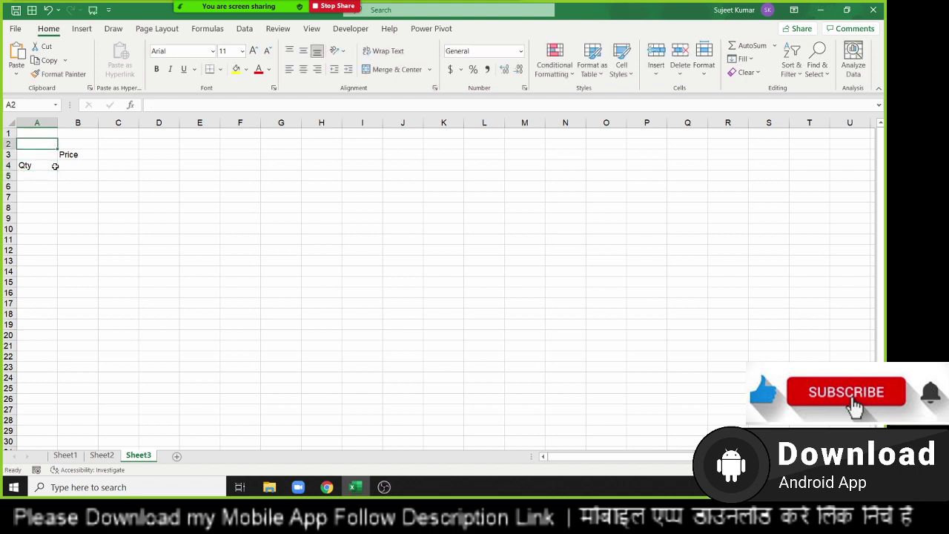
{"action": "type", "text": "Com"}
{"action": "key", "text": "Return"}
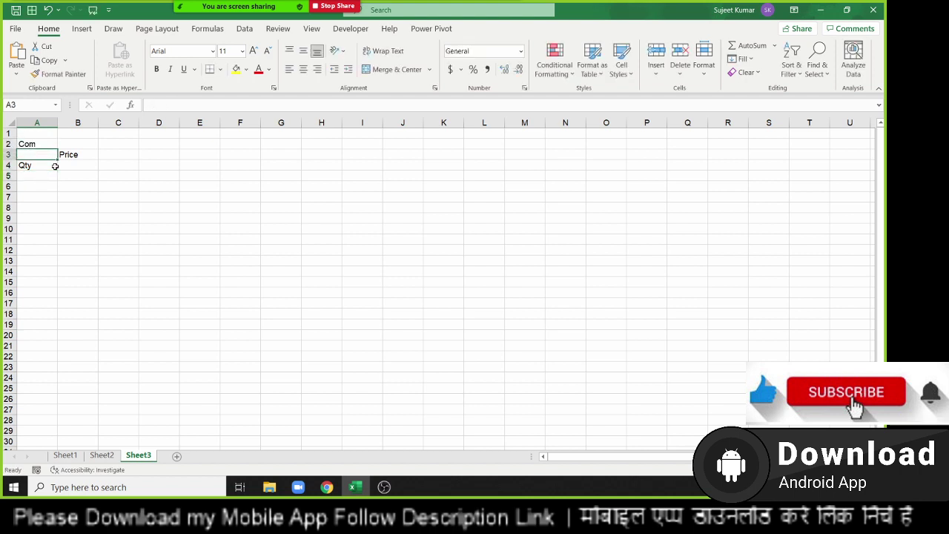
Enter the quantities 85, 36, 52, 63, 36 and the rest down A5:A11.
{"action": "key", "text": "Down"}
{"action": "key", "text": "Down"}
{"action": "type", "text": "85"}
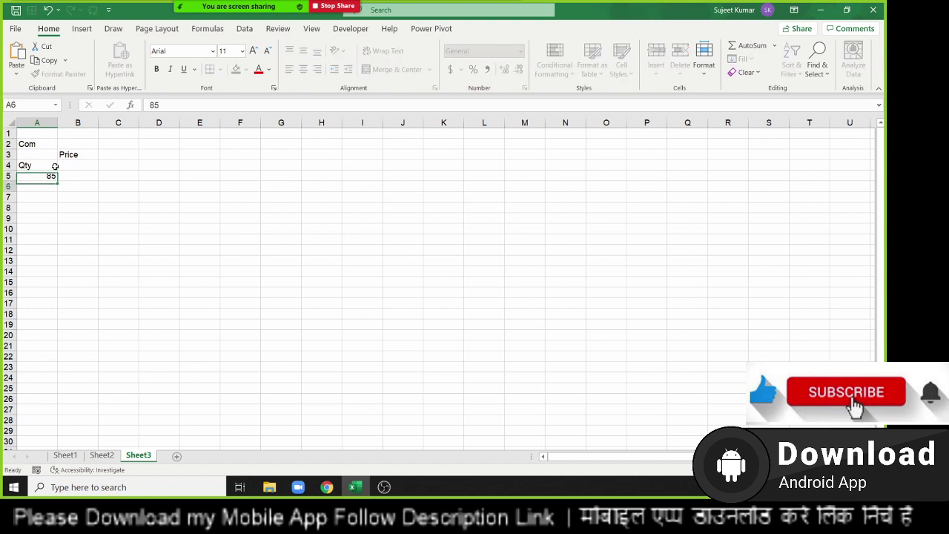
{"action": "key", "text": "Return"}
{"action": "type", "text": "36"}
{"action": "key", "text": "Return"}
{"action": "type", "text": "52"}
{"action": "key", "text": "Return"}
{"action": "type", "text": "6 "}
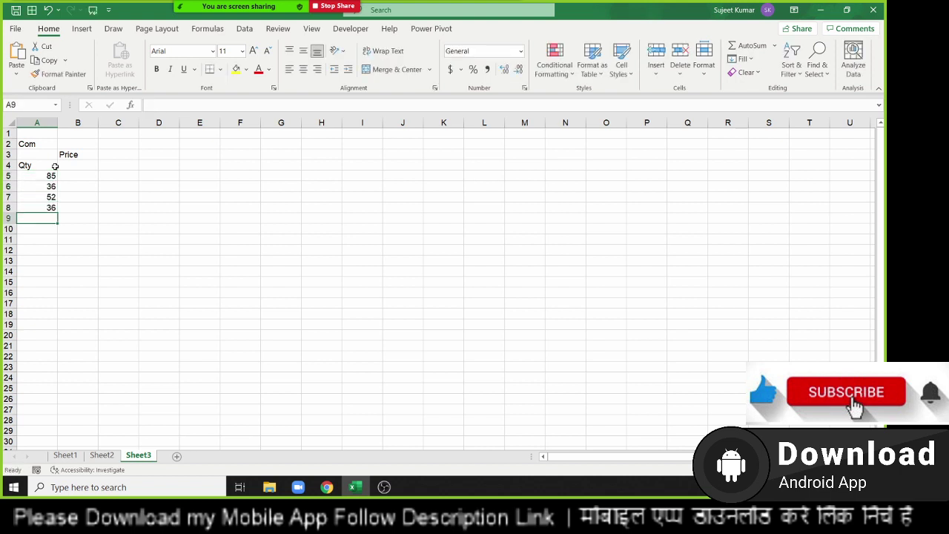
{"action": "type", "text": "63"}
{"action": "key", "text": "Return"}
{"action": "type", "text": "36"}
{"action": "key", "text": "Return"}
{"action": "type", "text": "63"}
{"action": "key", "text": "Return"}
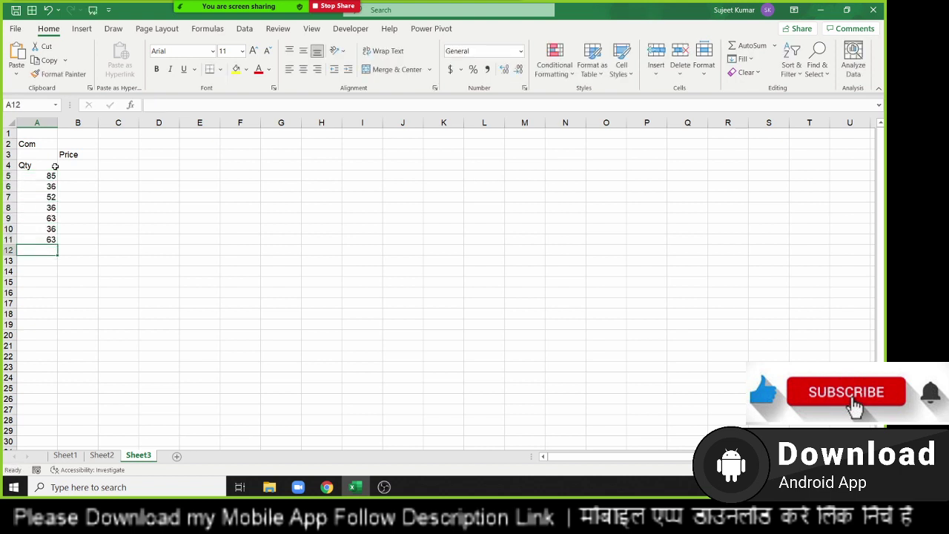
{"action": "key", "text": "Up"}
Enter the prices 100, 250, 325, 63 and 142 across B4:F4.
{"action": "left_click", "coordinate": [55, 166]}
{"action": "key", "text": "Right"}
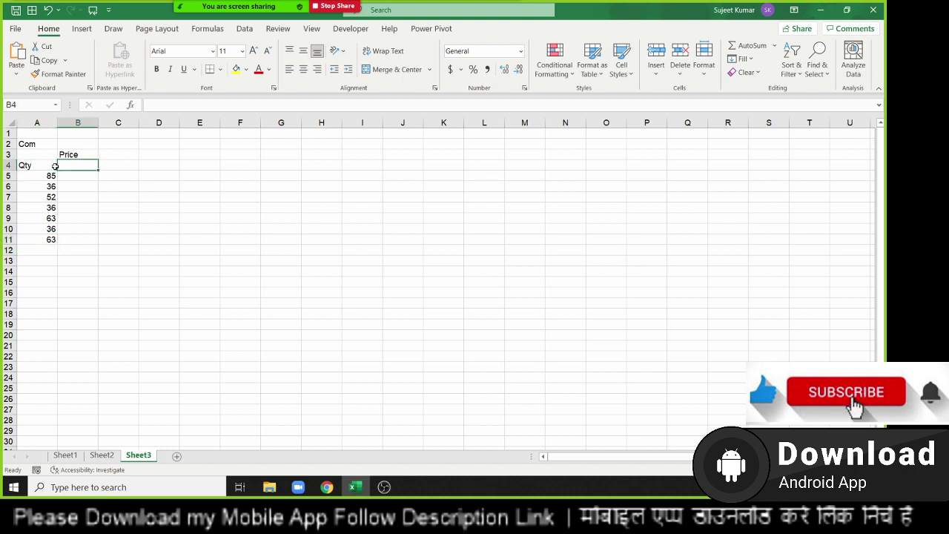
{"action": "type", "text": "100"}
{"action": "key", "text": "Tab"}
{"action": "type", "text": "250"}
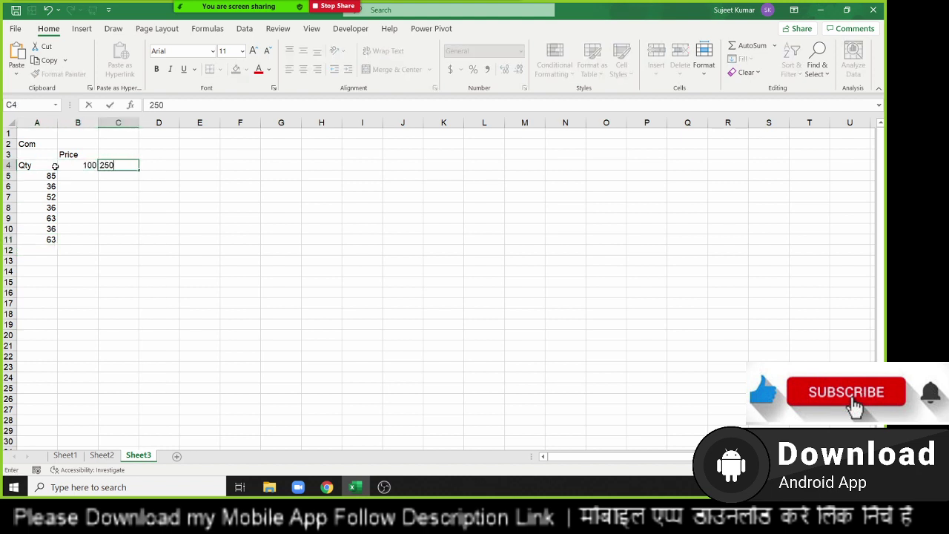
{"action": "key", "text": "Tab"}
{"action": "type", "text": "325"}
{"action": "key", "text": "Tab"}
{"action": "type", "text": "63"}
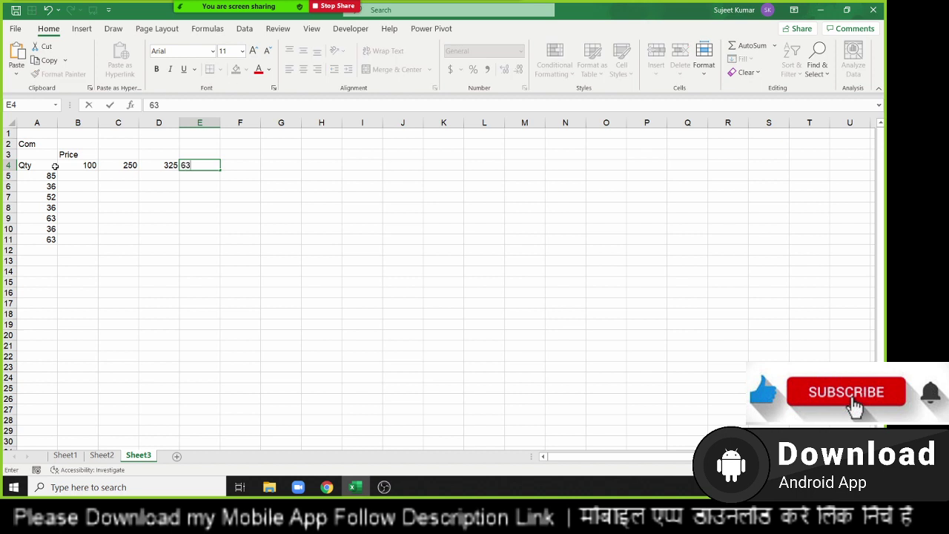
{"action": "key", "text": "Tab"}
{"action": "type", "text": "142"}
{"action": "key", "text": "Tab"}
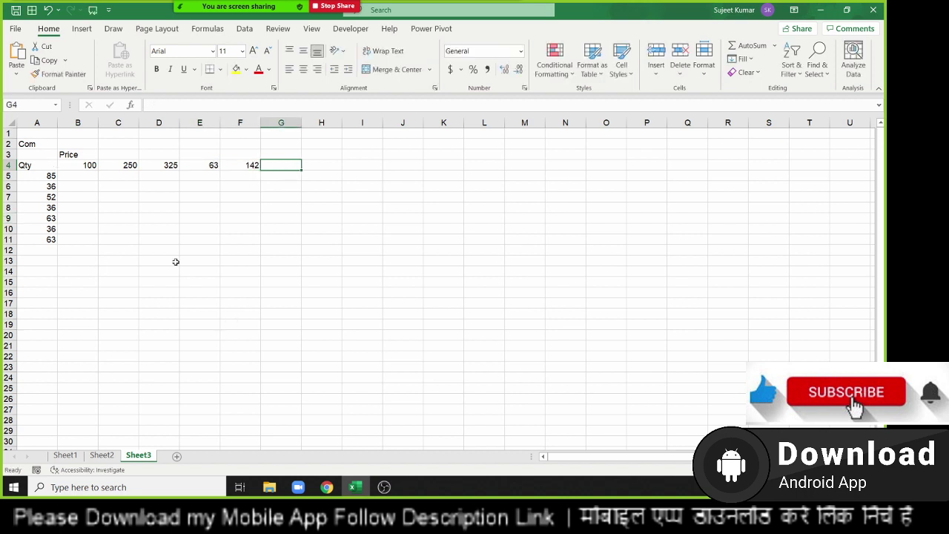
Review the price row and quantity column selections, ending on A5.
{"action": "key", "text": "Left"}
{"action": "key", "text": "shift+Left"}
{"action": "key", "text": "shift+Left"}
{"action": "key", "text": "shift+Left"}
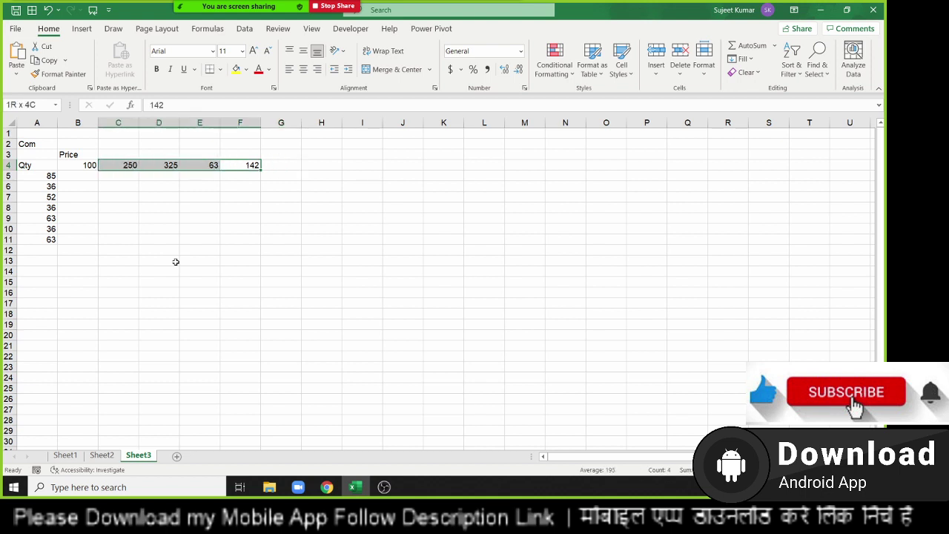
{"action": "key", "text": "shift+Left"}
{"action": "key", "text": "Left"}
{"action": "key", "text": "Left"}
{"action": "key", "text": "Left"}
{"action": "key", "text": "Left"}
{"action": "key", "text": "Left"}
{"action": "key", "text": "Down"}
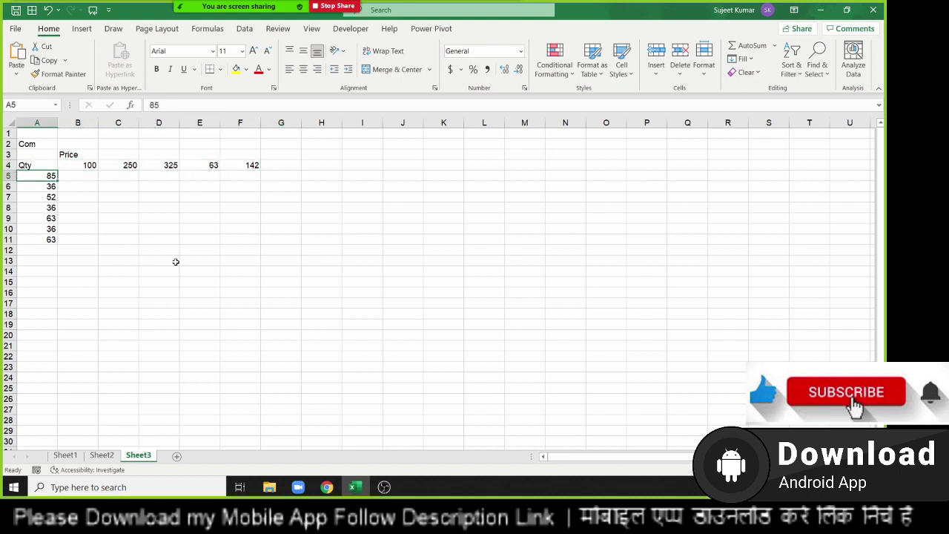
{"action": "key", "text": "shift+Down"}
{"action": "key", "text": "shift+Down"}
{"action": "key", "text": "shift+Down"}
{"action": "key", "text": "shift+Down"}
{"action": "key", "text": "Up"}
{"action": "key", "text": "Down"}
Shade the B5:F11 result grid yellow.
{"action": "mouse_move", "coordinate": [75, 176]}
{"action": "left_mouse_down"}
{"action": "mouse_move", "coordinate": [178, 201]}
{"action": "mouse_move", "coordinate": [255, 239]}
{"action": "left_mouse_up"}
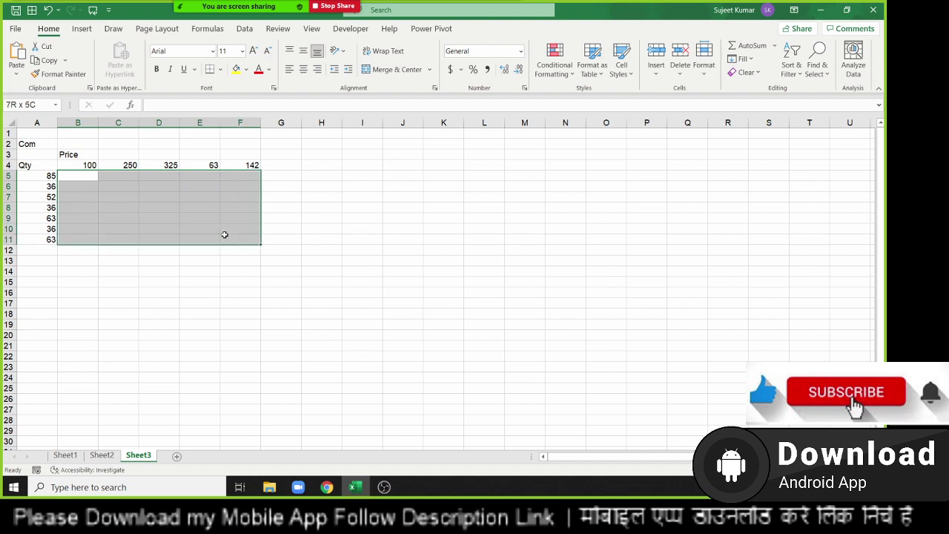
{"action": "left_click", "coordinate": [236, 69]}
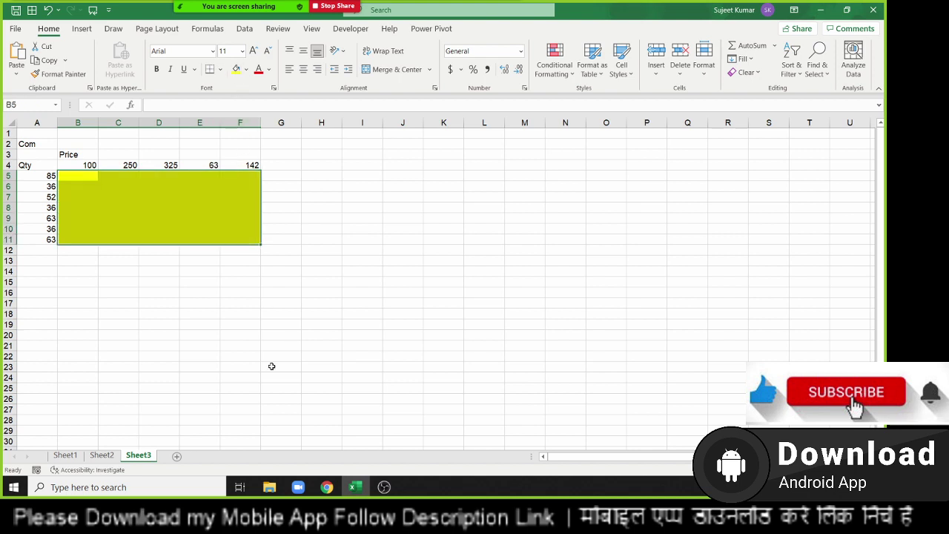
{"action": "left_click", "coordinate": [245, 334]}
Enter =A5*B4 in B5, giving 8500.
{"action": "left_click", "coordinate": [88, 175]}
{"action": "type", "text": "="}
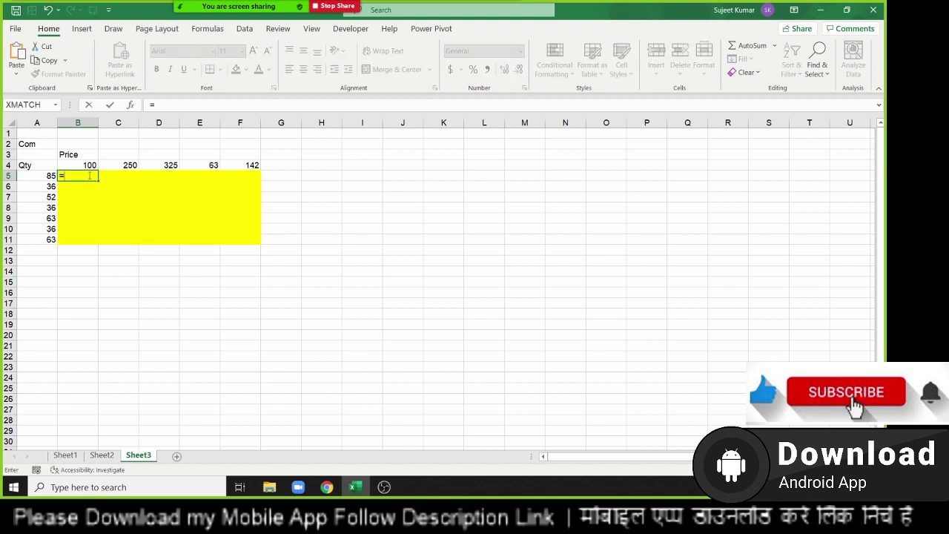
{"action": "key", "text": "Left"}
{"action": "type", "text": "*"}
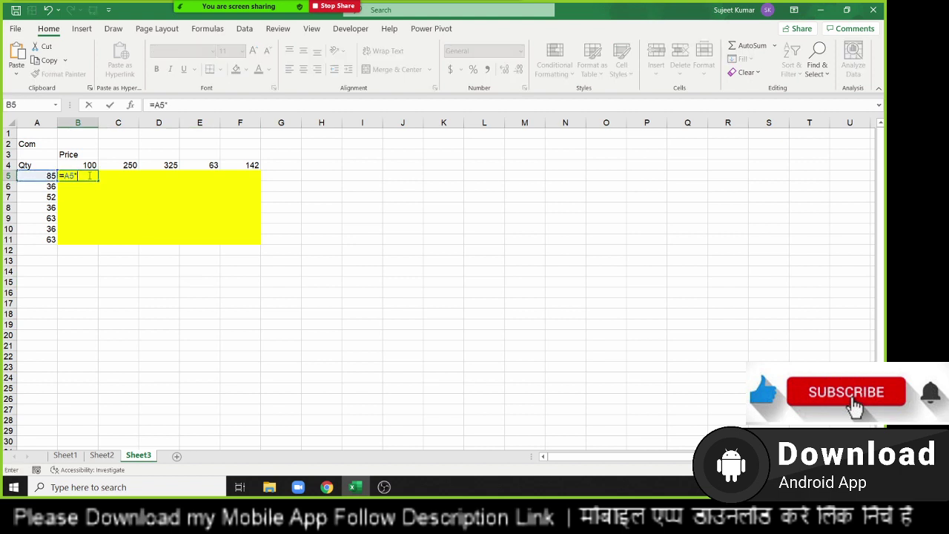
{"action": "key", "text": "Up"}
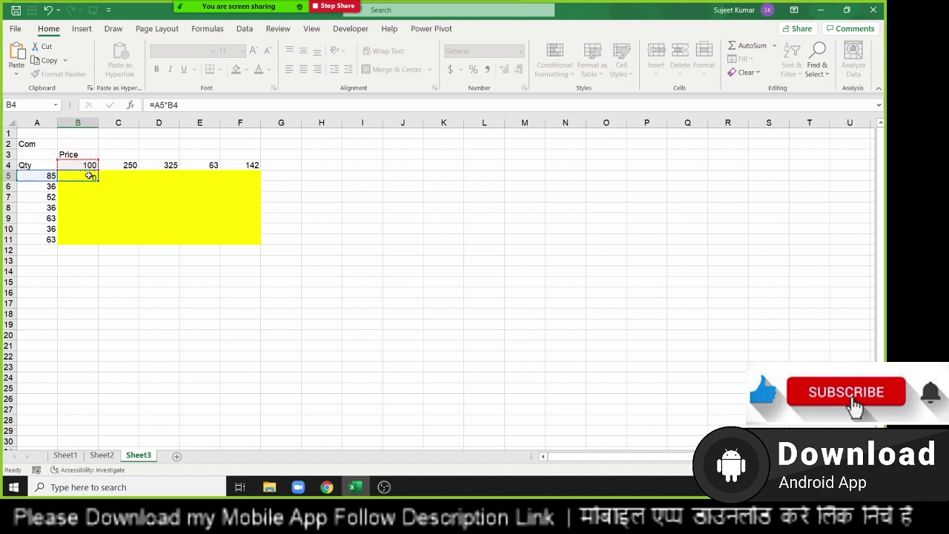
{"action": "key", "text": "Return"}
{"action": "key", "text": "Up"}
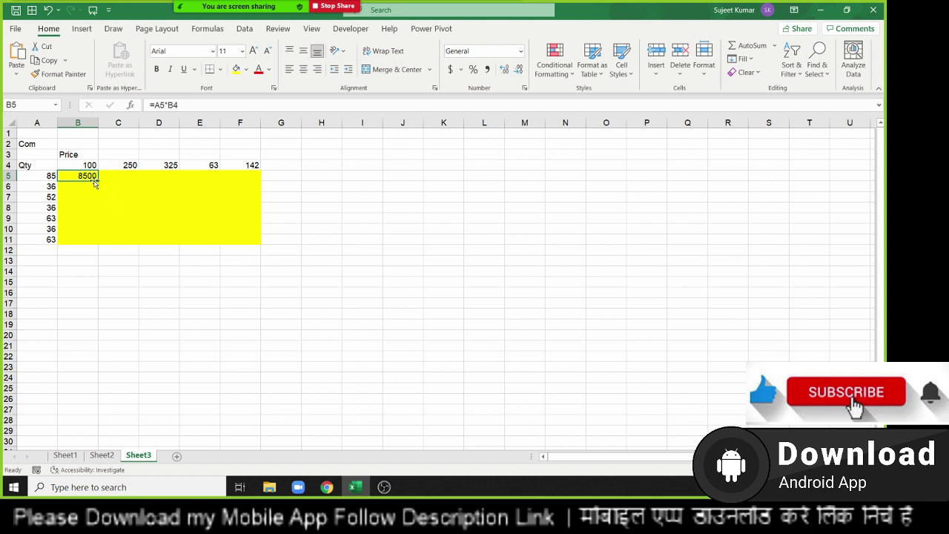
Test-copy the formula to B6, clear its wrong 306000 result, and reopen B5's formula.
{"action": "left_click_drag", "start_coordinate": [97, 180], "coordinate": [97, 189]}
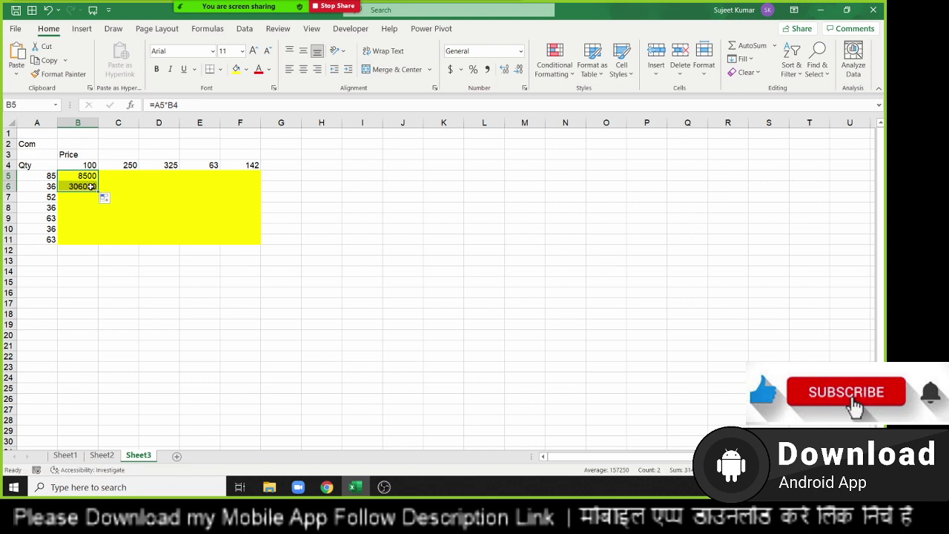
{"action": "key", "text": "F2"}
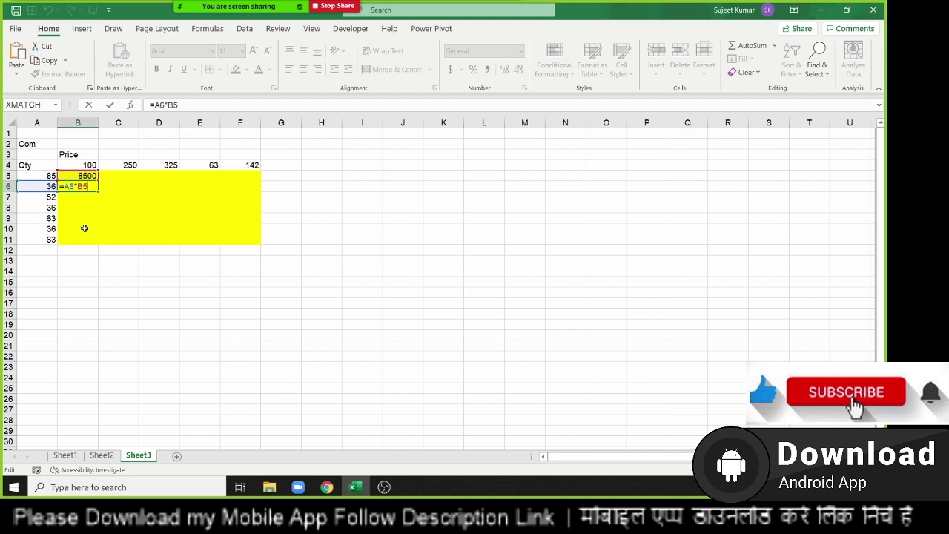
{"action": "key", "text": "ctrl+Return"}
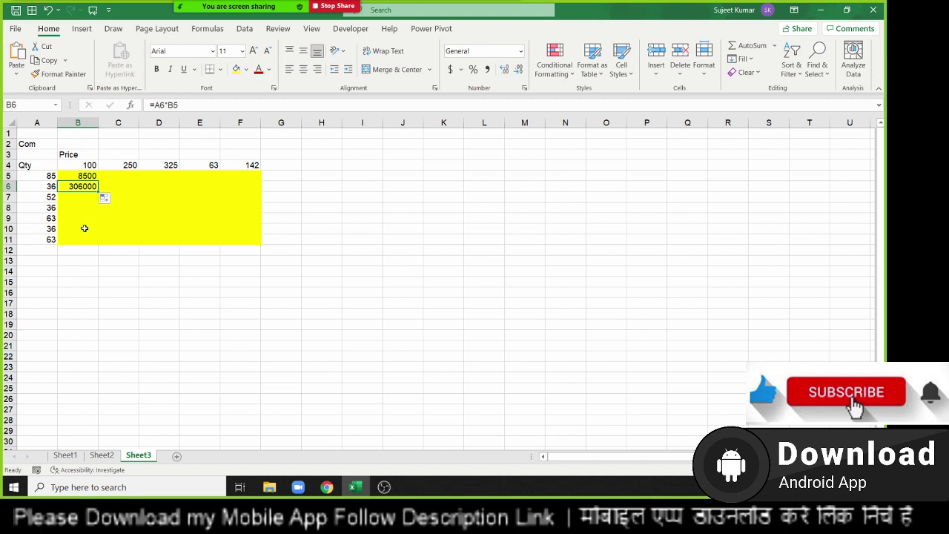
{"action": "key", "text": "Delete"}
{"action": "key", "text": "Up"}
{"action": "key", "text": "F2"}
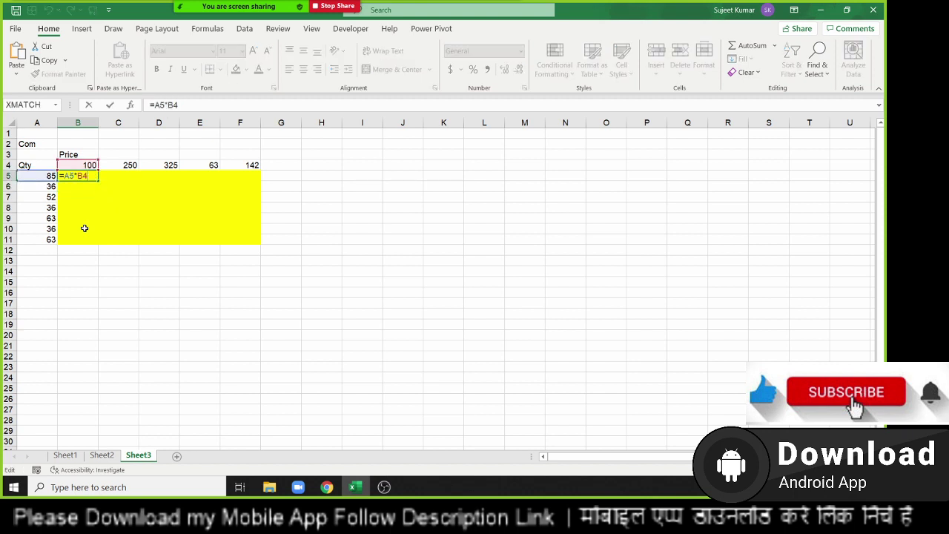
Change B5 to =A5*B$4 and test-copy it into C5, which gives 2125000.
{"action": "key", "text": "Left"}
{"action": "type", "text": "$"}
{"action": "key", "text": "ctrl+Return"}
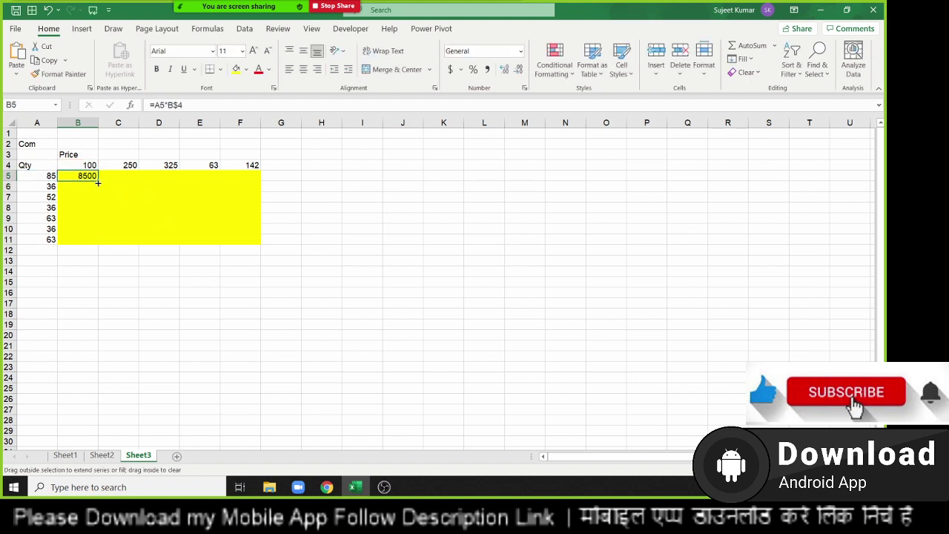
{"action": "mouse_move", "coordinate": [100, 185]}
{"action": "left_mouse_down"}
{"action": "mouse_move", "coordinate": [101, 202]}
{"action": "mouse_move", "coordinate": [125, 176]}
{"action": "left_mouse_up"}
{"action": "key", "text": "ctrl+z"}
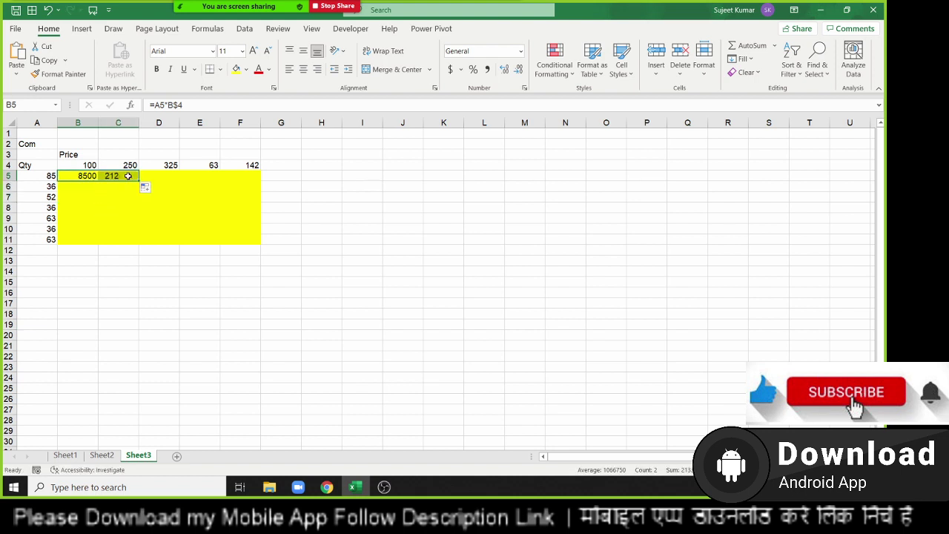
{"action": "left_click", "coordinate": [123, 176]}
{"action": "key", "text": "F2"}
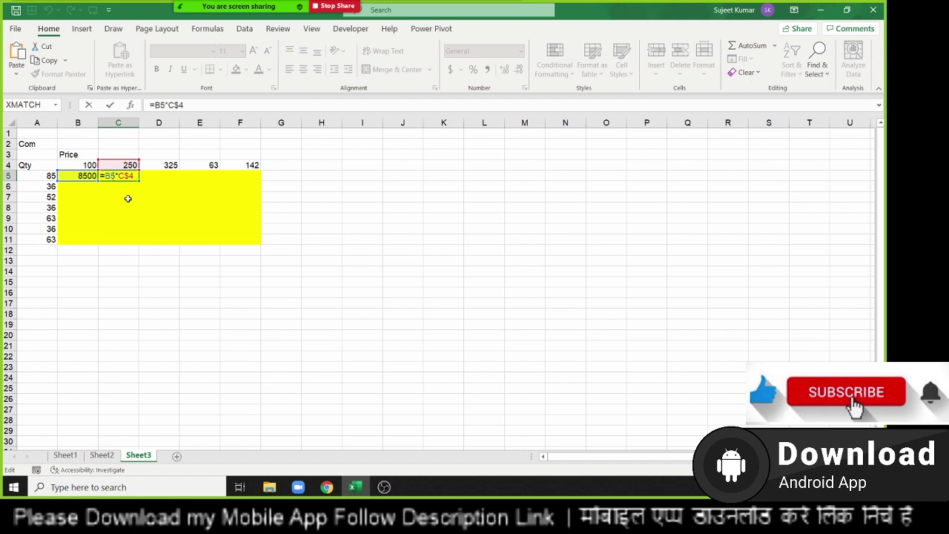
{"action": "key", "text": "Escape"}
{"action": "key", "text": "Left"}
Make B5 =$A5*B$4 and fill it across and down through B5:F11.
{"action": "key", "text": "F2"}
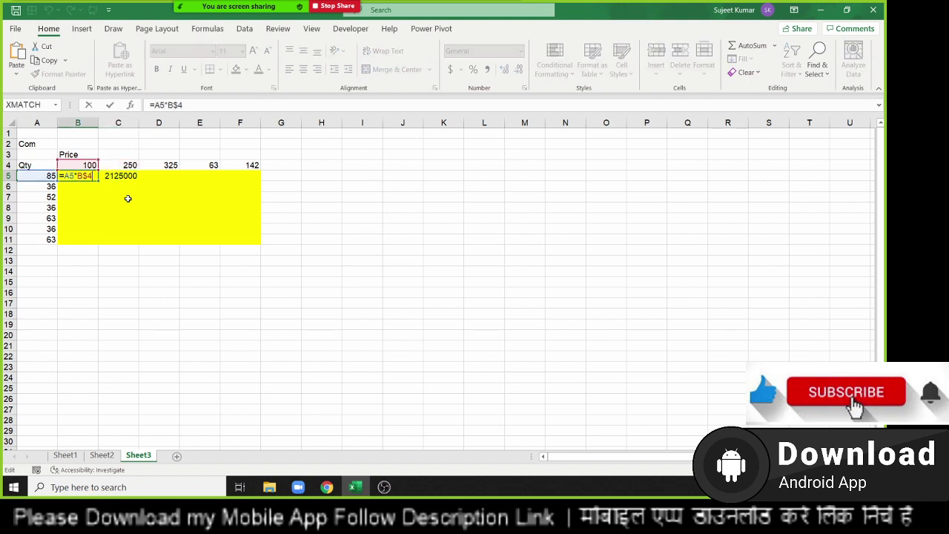
{"action": "key", "text": "Left"}
{"action": "key", "text": "Left"}
{"action": "type", "text": "$"}
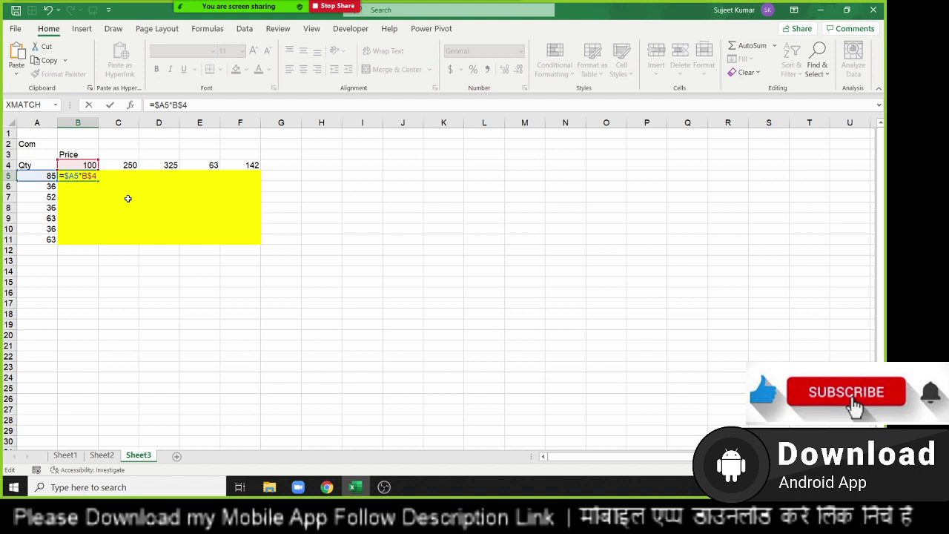
{"action": "key", "text": "Return"}
{"action": "key", "text": "Up"}
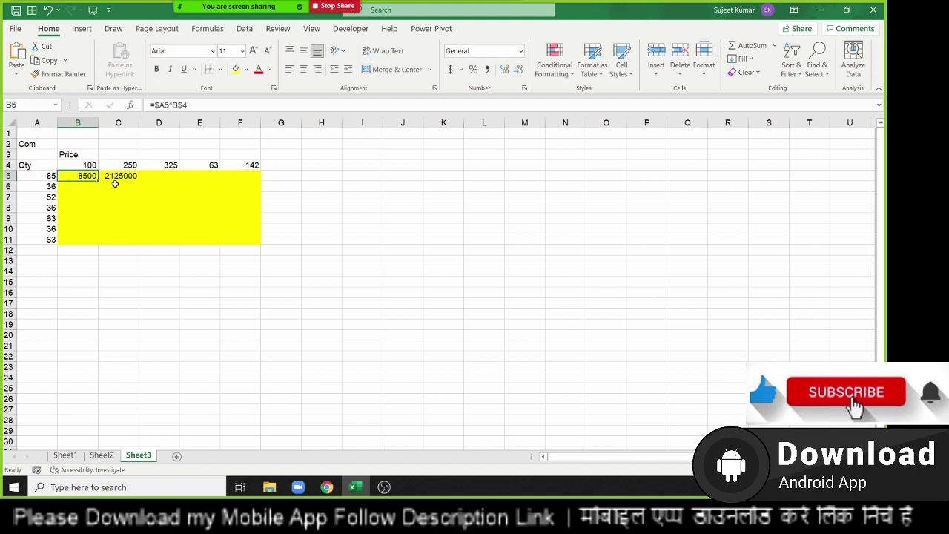
{"action": "mouse_move", "coordinate": [97, 186]}
{"action": "left_mouse_down"}
{"action": "mouse_move", "coordinate": [261, 183]}
{"action": "mouse_move", "coordinate": [261, 247]}
{"action": "left_mouse_up"}
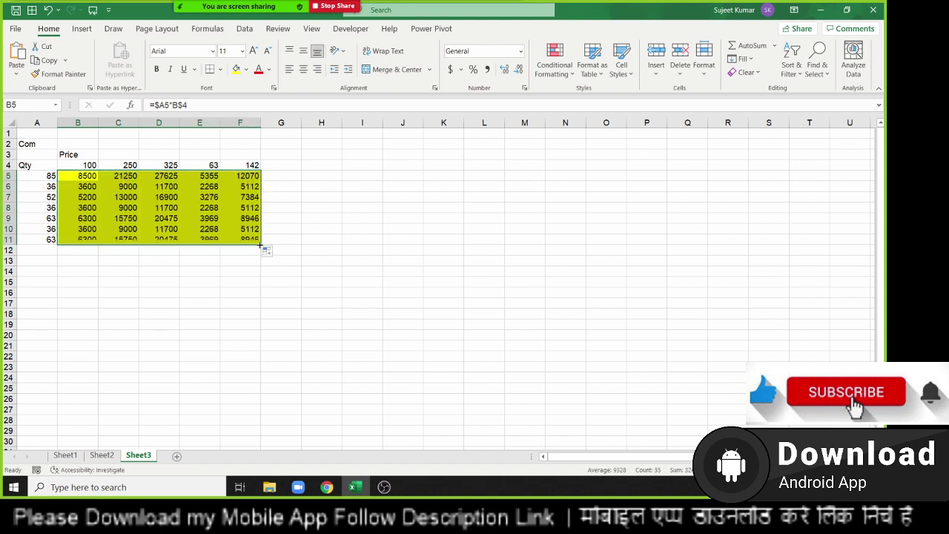
Check the filled formulas =$A5*C$4 and =$A5*D$4, then select the whole B5:F11 grid.
{"action": "key", "text": "shift+BackSpace"}
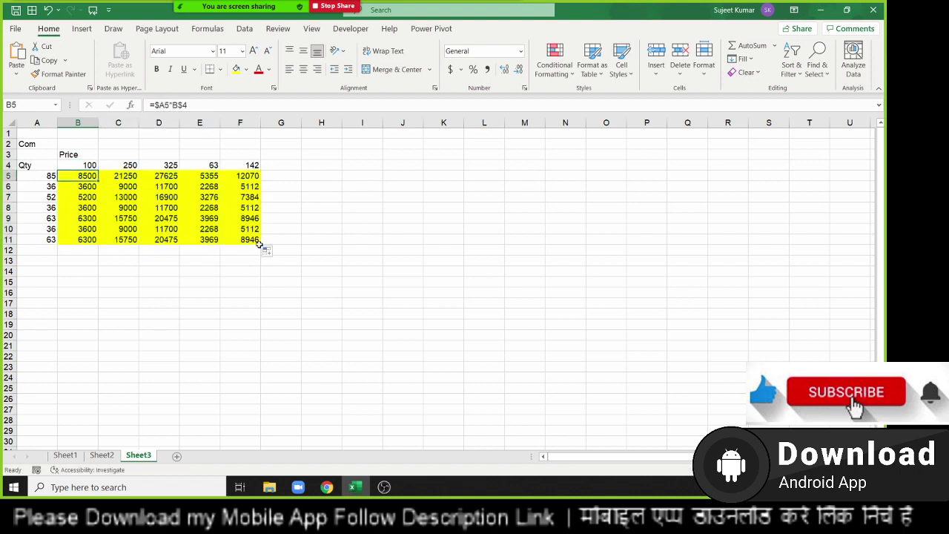
{"action": "key", "text": "F2"}
{"action": "key", "text": "Tab"}
{"action": "key", "text": "F2"}
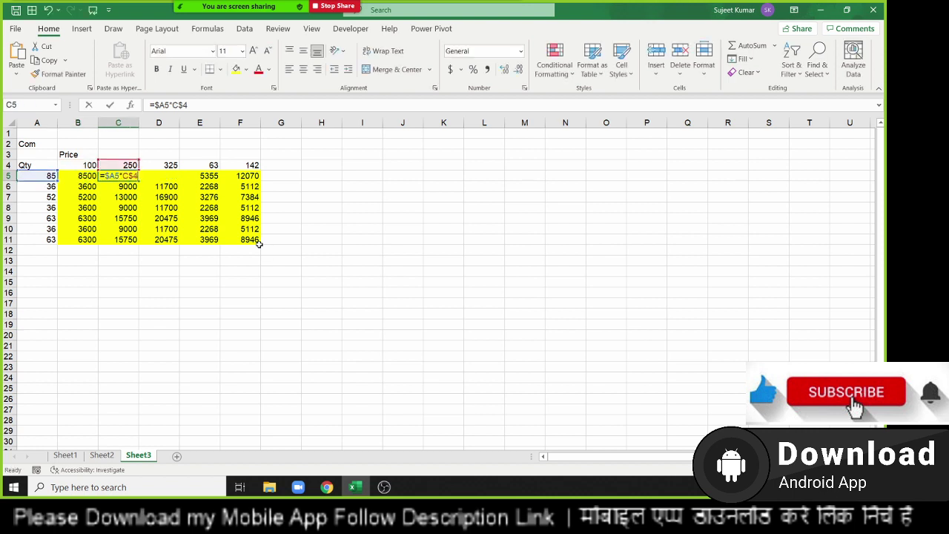
{"action": "key", "text": "Tab"}
{"action": "key", "text": "F2"}
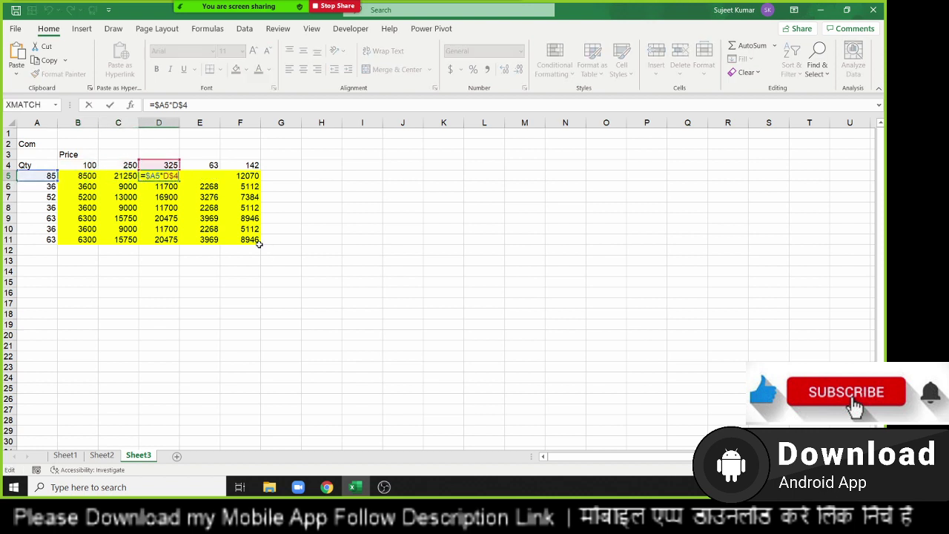
{"action": "key", "text": "Tab"}
{"action": "key", "text": "Left"}
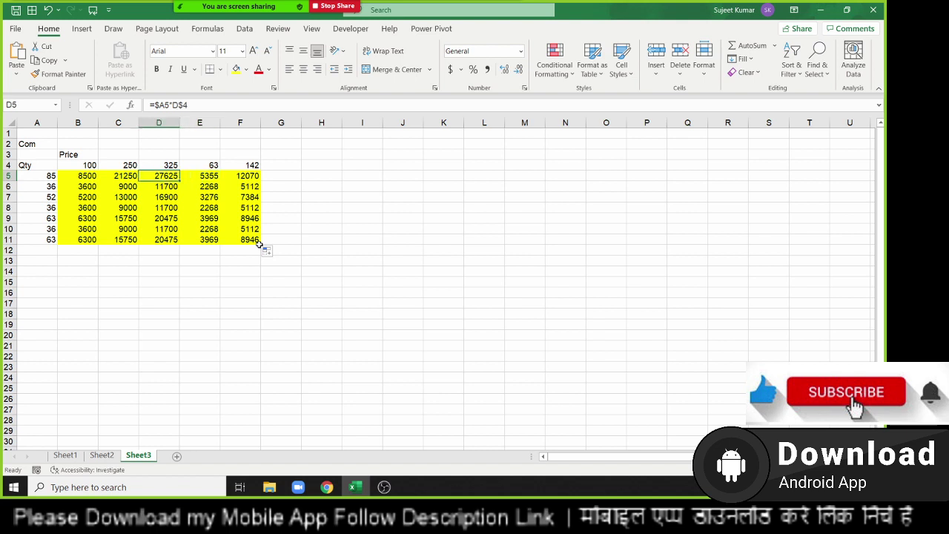
{"action": "key", "text": "Left"}
{"action": "key", "text": "Left"}
{"action": "key", "text": "ctrl+shift+Right"}
{"action": "key", "text": "ctrl+shift+Down"}
Clear the grid and re-enter =A5*B4 in B5, giving 8500.
{"action": "key", "text": "Delete"}
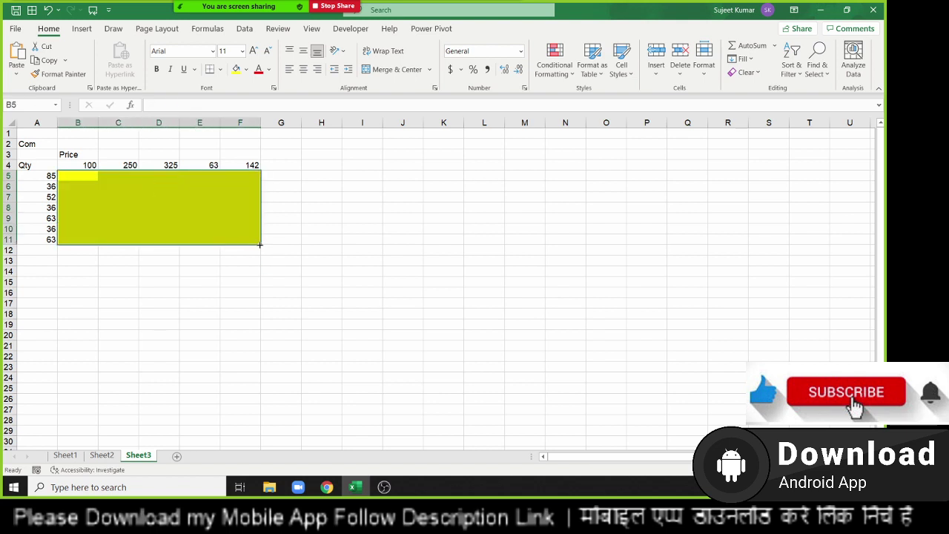
{"action": "key", "text": "Up"}
{"action": "key", "text": "Down"}
{"action": "type", "text": "="}
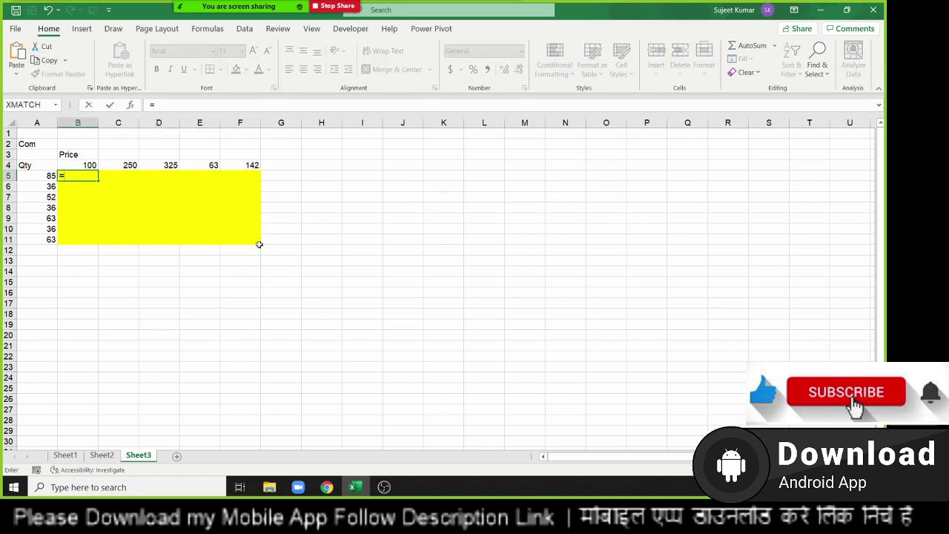
{"action": "left_click", "coordinate": [29, 175]}
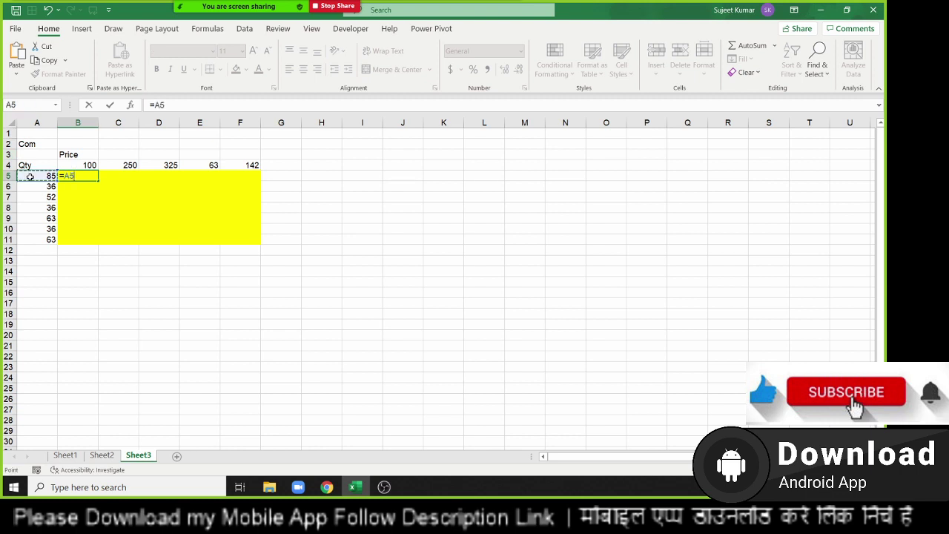
{"action": "type", "text": "*"}
{"action": "left_click", "coordinate": [86, 164]}
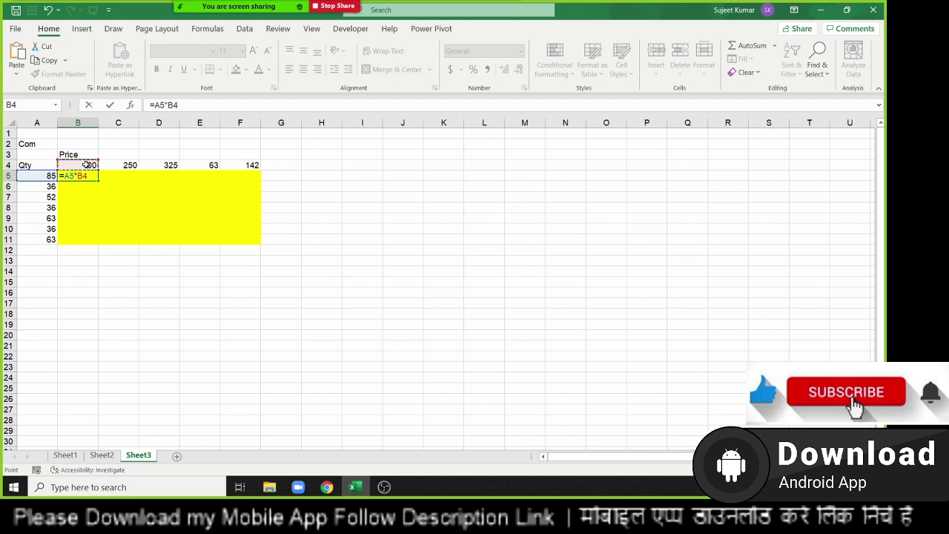
{"action": "key", "text": "Return"}
{"action": "key", "text": "Up"}
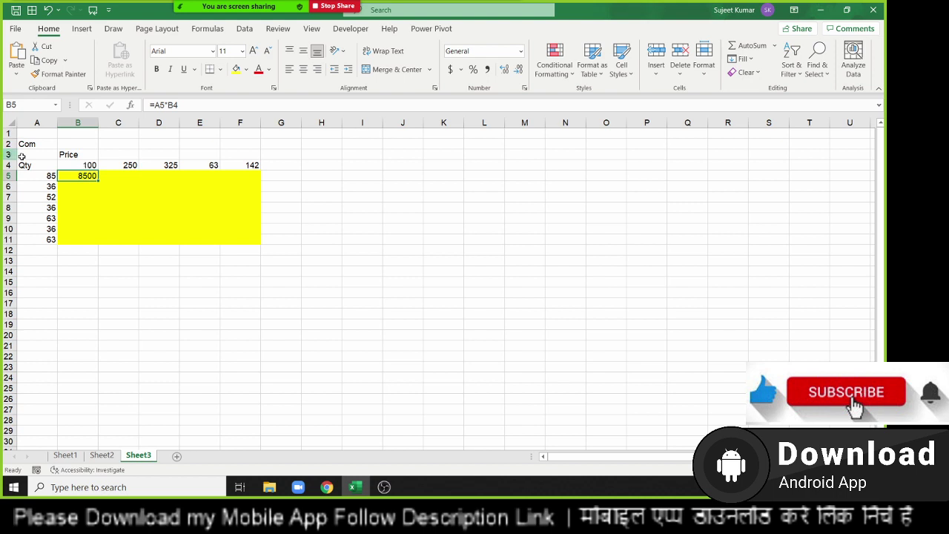
Copy B5 down to B7, select the B4 reference in the formula, then select the B6:B7 results.
{"action": "left_click_drag", "start_coordinate": [97, 181], "coordinate": [99, 202]}
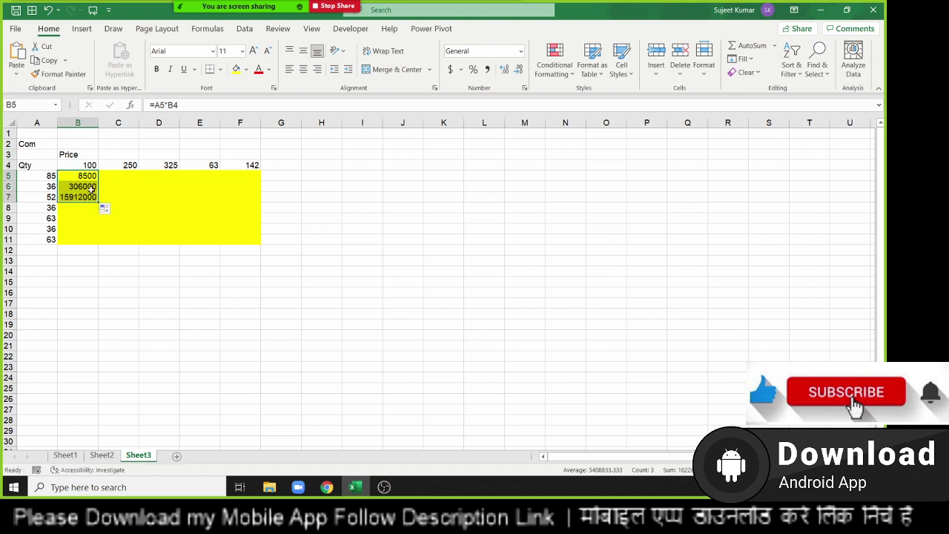
{"action": "key", "text": "F2"}
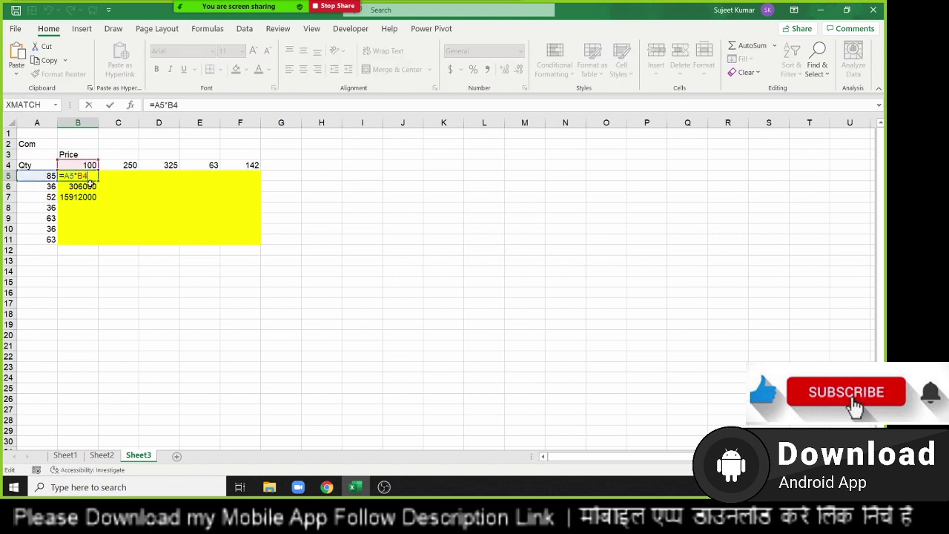
{"action": "double_click", "coordinate": [84, 175]}
{"action": "left_click_drag", "start_coordinate": [94, 185], "coordinate": [94, 194]}
{"action": "key", "text": "ctrl+z"}
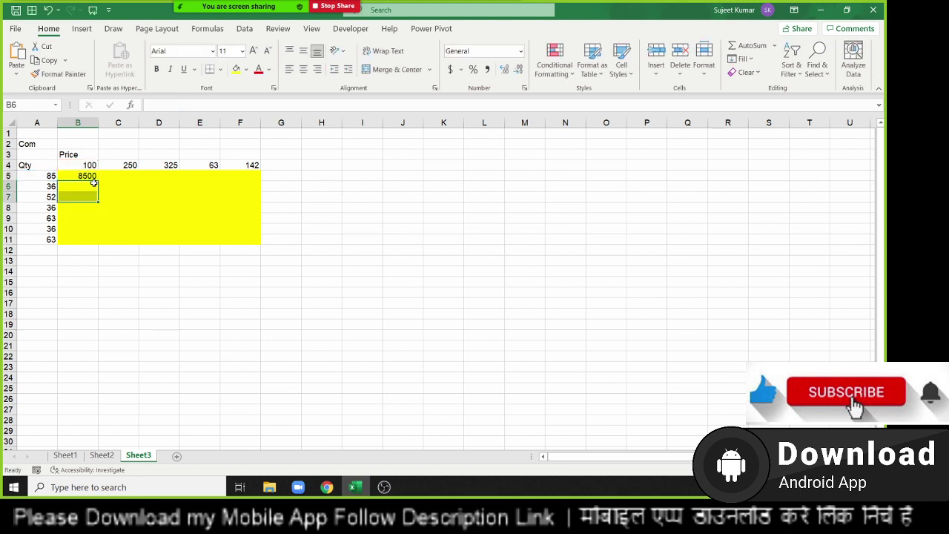
{"action": "key", "text": "ctrl+z"}
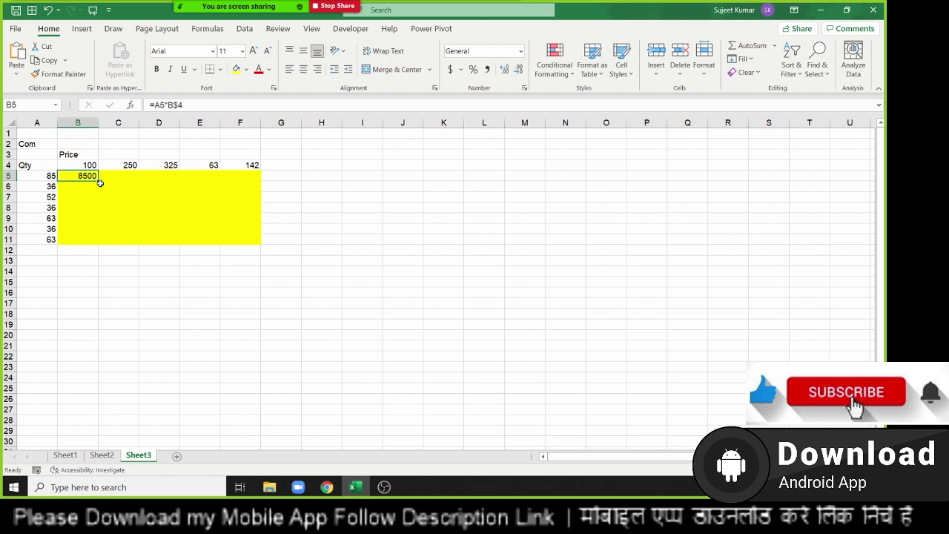
{"action": "left_click_drag", "start_coordinate": [97, 178], "coordinate": [253, 173]}
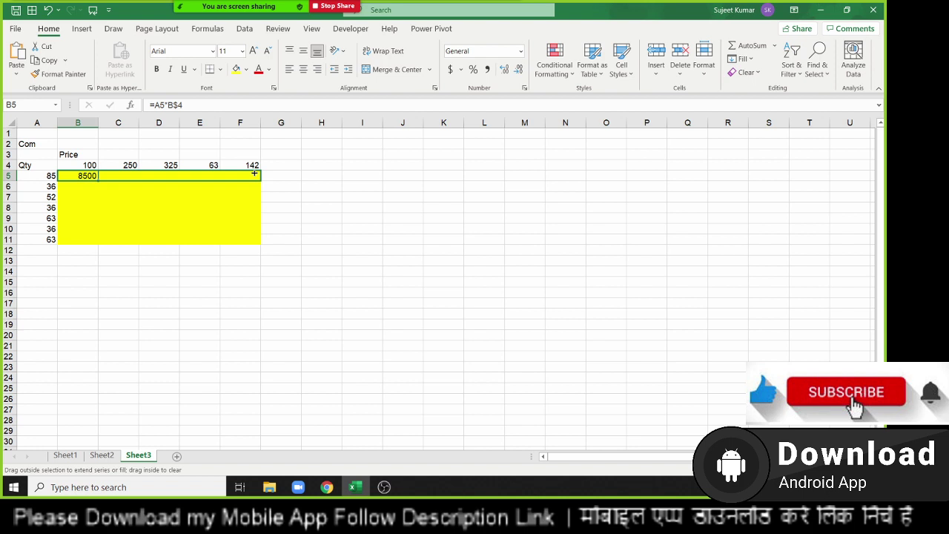
{"action": "mouse_move", "coordinate": [254, 173]}
{"action": "left_mouse_down"}
{"action": "mouse_move", "coordinate": [98, 170]}
{"action": "mouse_move", "coordinate": [123, 184]}
{"action": "left_mouse_up"}
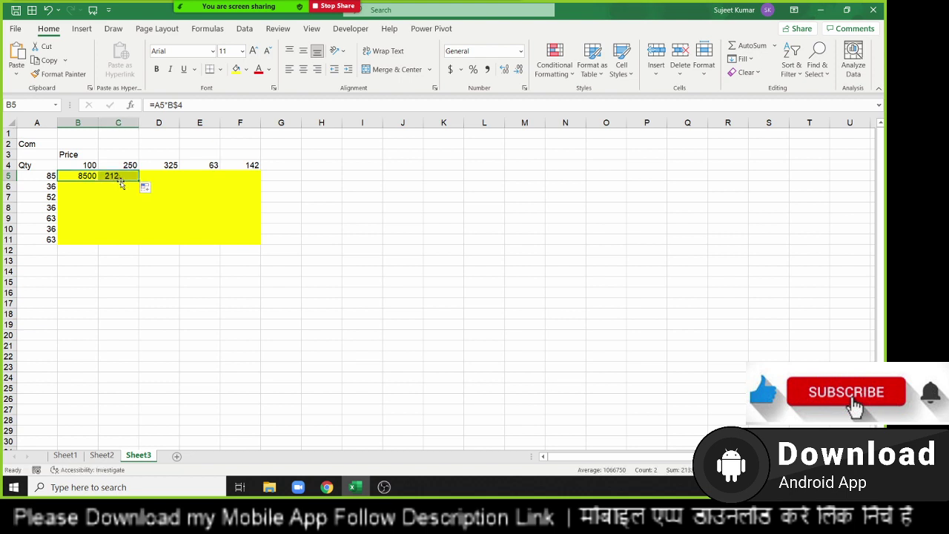
{"action": "key", "text": "ctrl+z"}
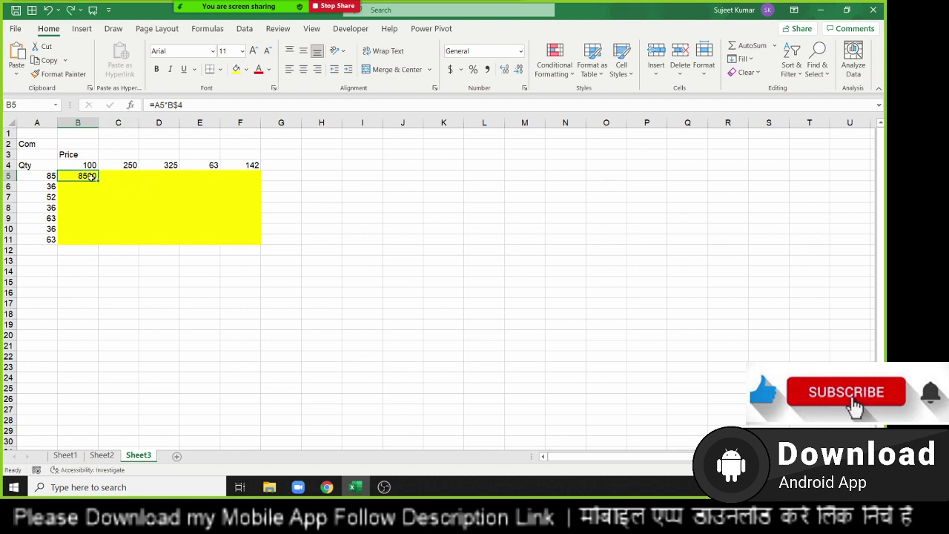
{"action": "double_click", "coordinate": [67, 176]}
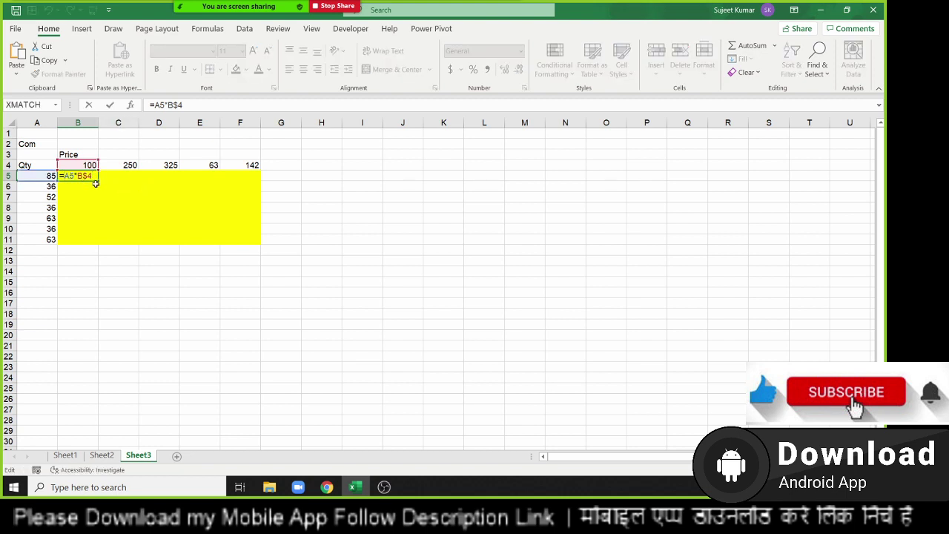
{"action": "key", "text": "Escape"}
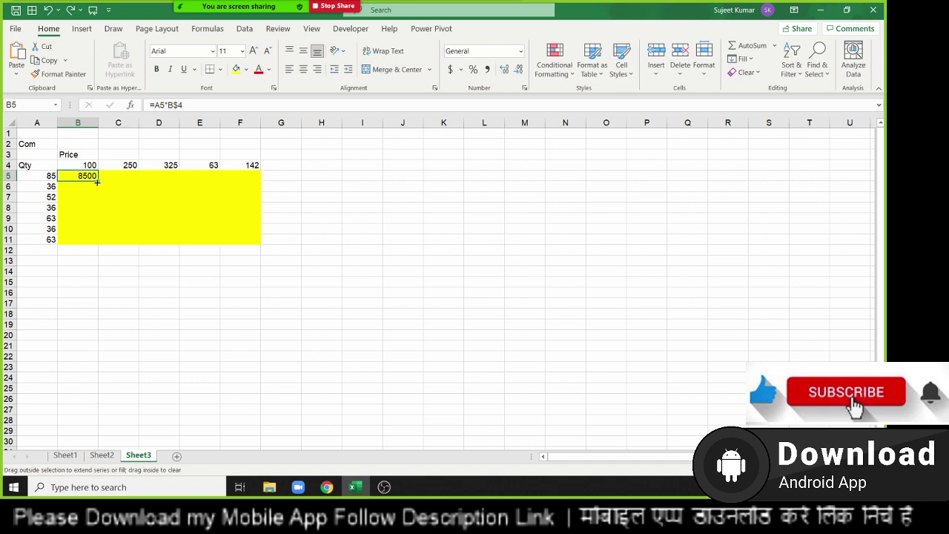
{"action": "left_click_drag", "start_coordinate": [97, 182], "coordinate": [129, 178]}
{"action": "left_click_drag", "start_coordinate": [129, 179], "coordinate": [96, 179]}
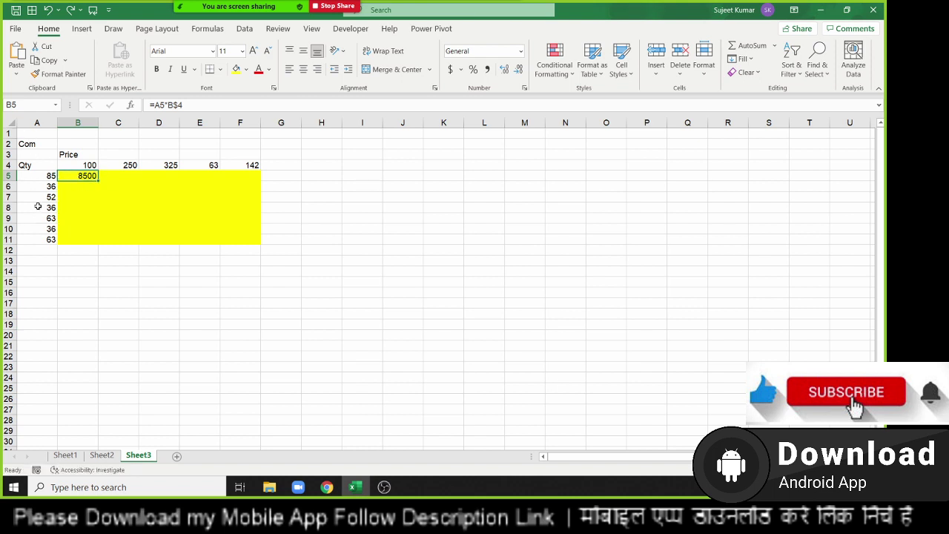
Change B5 to =$A5*B$4, then fill it across to F5 and down to row 11.
{"action": "double_click", "coordinate": [82, 177]}
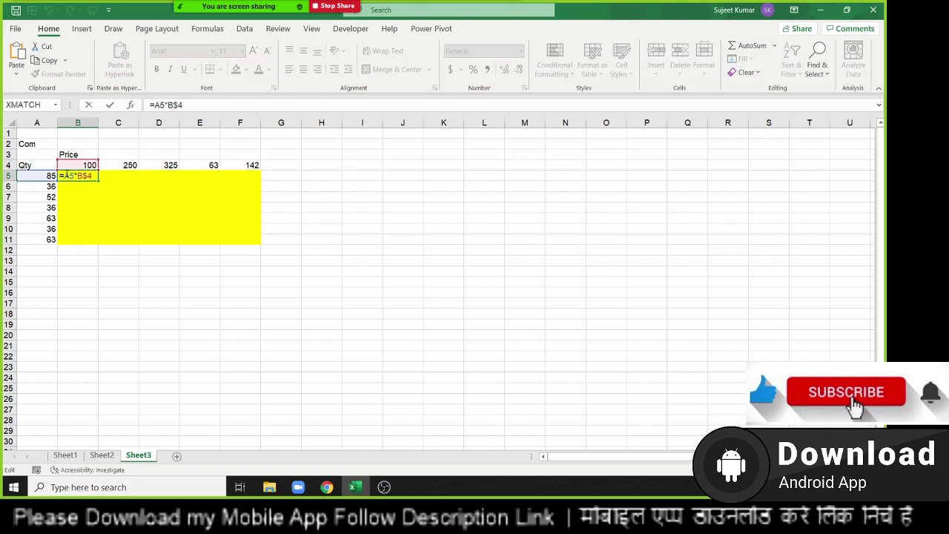
{"action": "type", "text": "$"}
{"action": "key", "text": "ctrl+Return"}
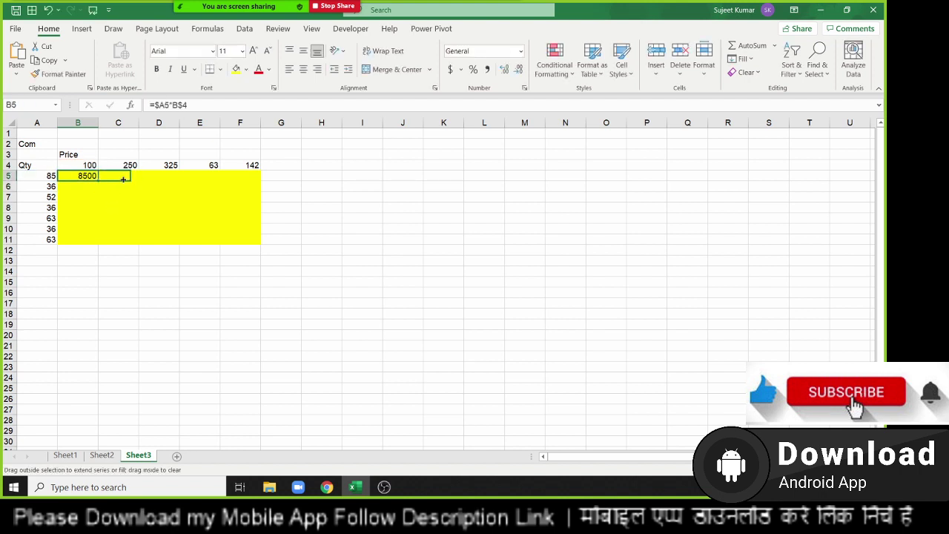
{"action": "left_click_drag", "start_coordinate": [97, 181], "coordinate": [130, 178]}
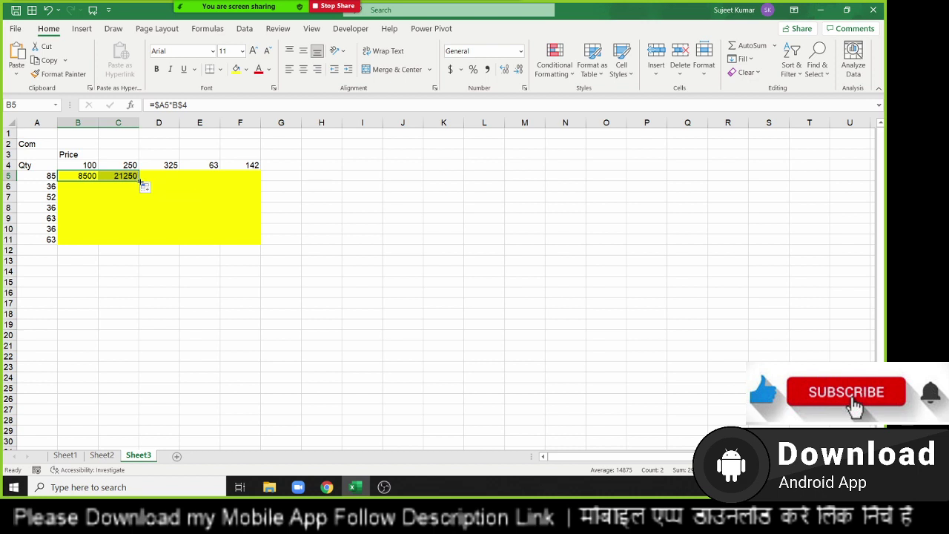
{"action": "left_click_drag", "start_coordinate": [140, 180], "coordinate": [259, 183]}
{"action": "double_click", "coordinate": [259, 183]}
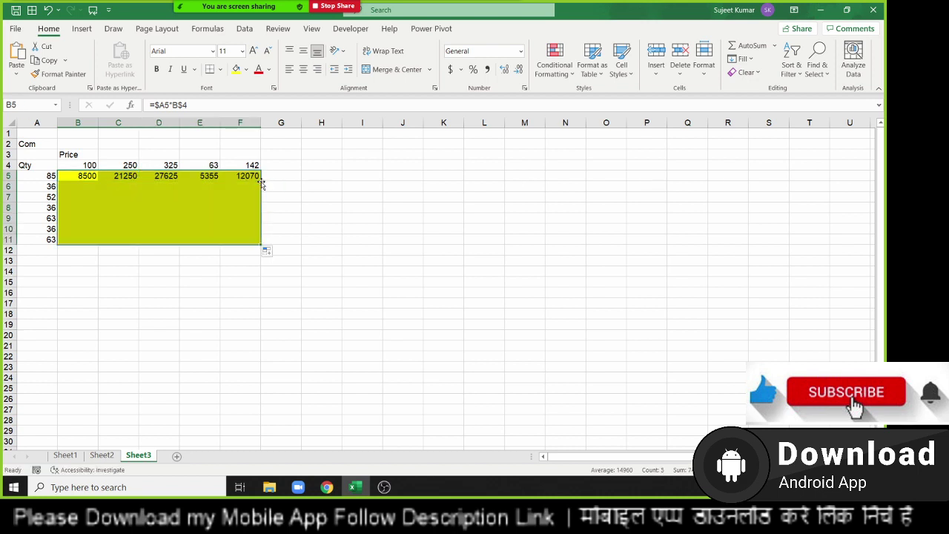
Inspect B5's formula, highlighting the locked $A5 reference, and leave it unchanged.
{"action": "left_click", "coordinate": [87, 186]}
{"action": "key", "text": "Up"}
{"action": "key", "text": "Up"}
{"action": "key", "text": "Up"}
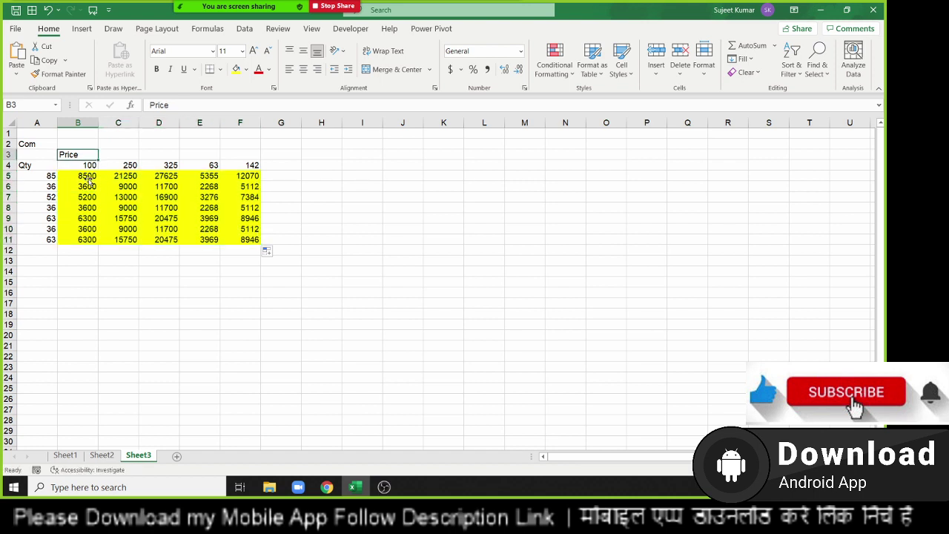
{"action": "left_click", "coordinate": [87, 177]}
{"action": "key", "text": "F2"}
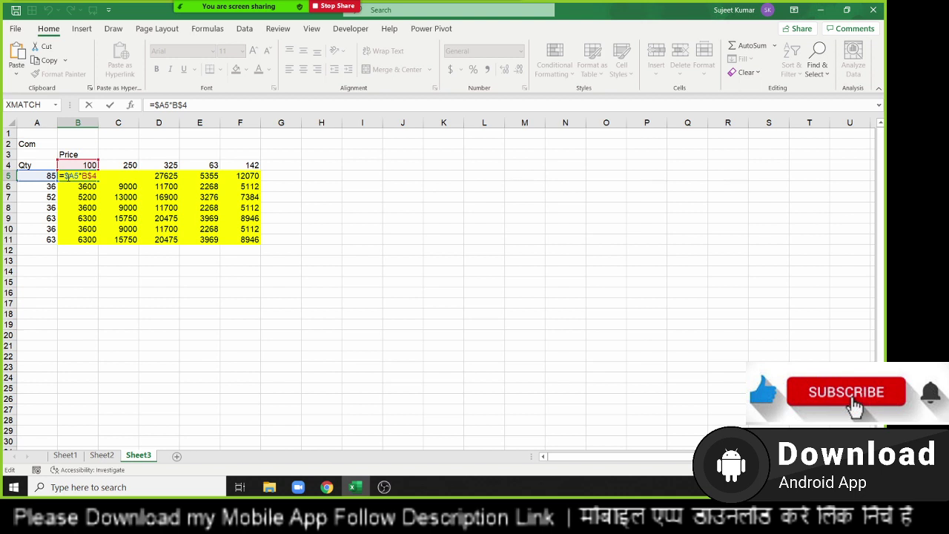
{"action": "left_click_drag", "start_coordinate": [64, 176], "coordinate": [80, 176]}
{"action": "key", "text": "Escape"}
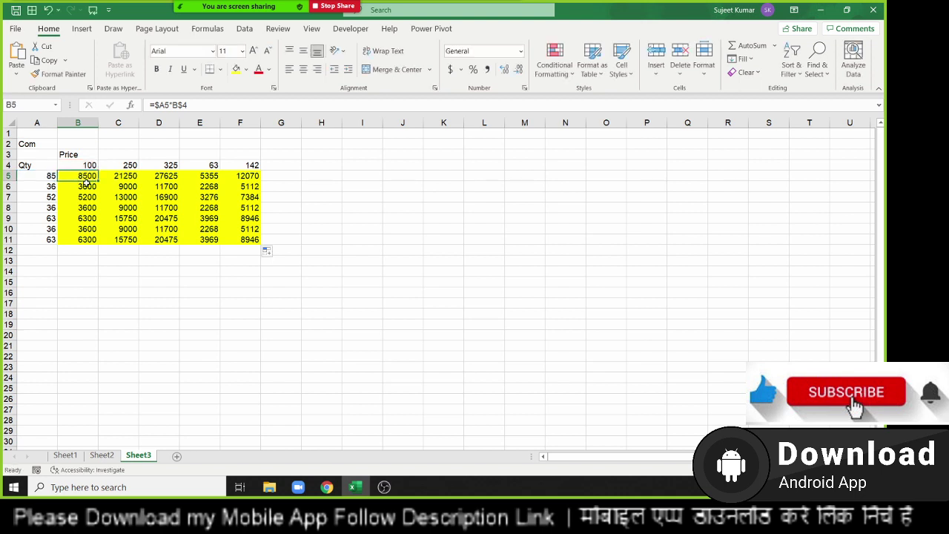
Check the column A quantities and the copied formulas in the grid, then reopen B5's formula.
{"action": "left_click", "coordinate": [50, 198]}
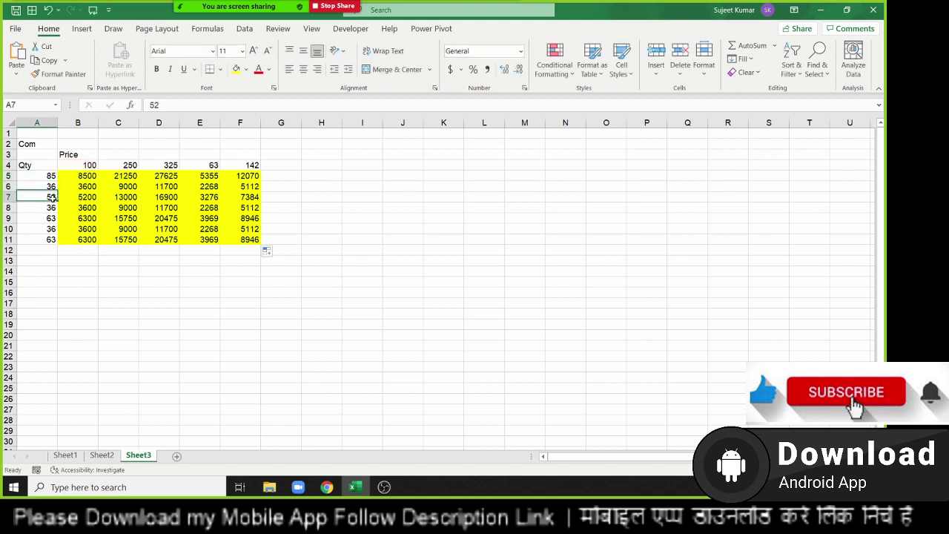
{"action": "left_click", "coordinate": [49, 208]}
{"action": "left_click", "coordinate": [50, 237]}
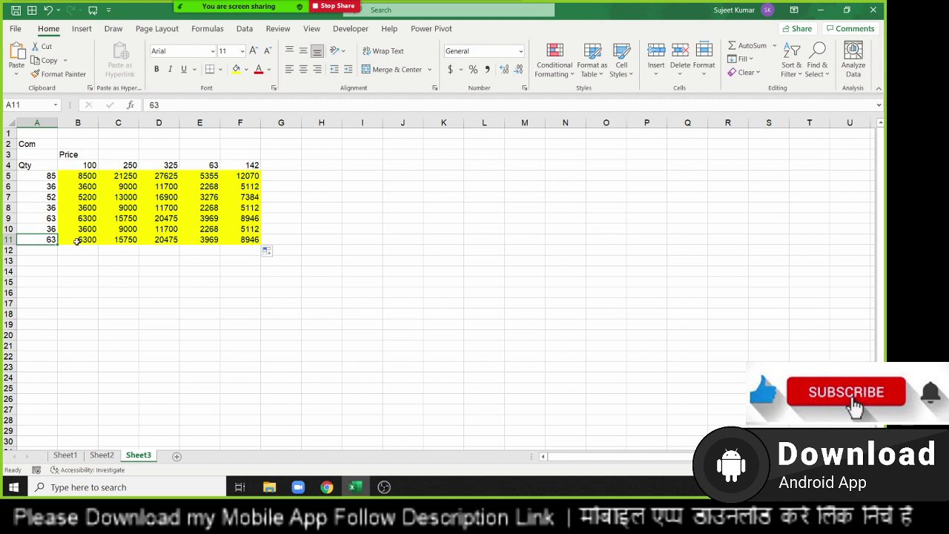
{"action": "left_click", "coordinate": [79, 239]}
{"action": "left_click", "coordinate": [85, 187]}
{"action": "left_click", "coordinate": [89, 177]}
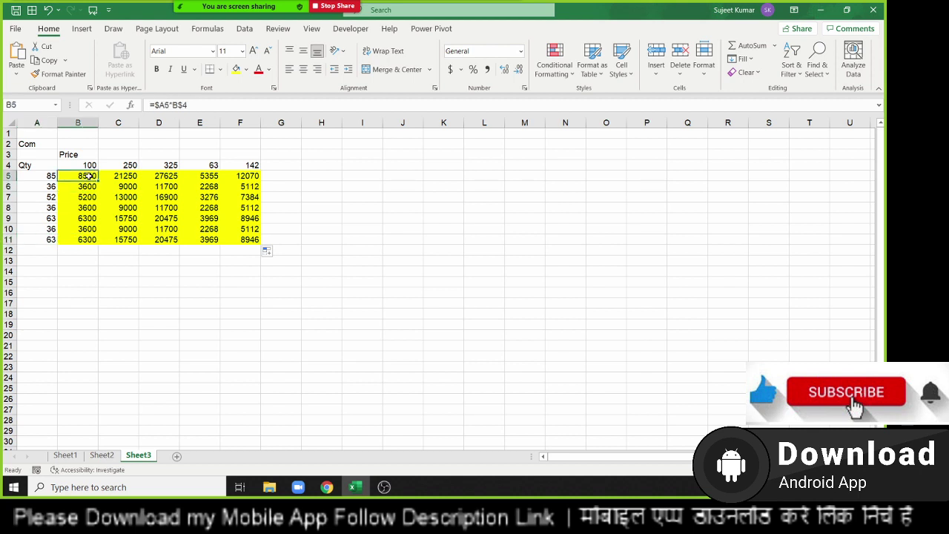
{"action": "double_click", "coordinate": [88, 176]}
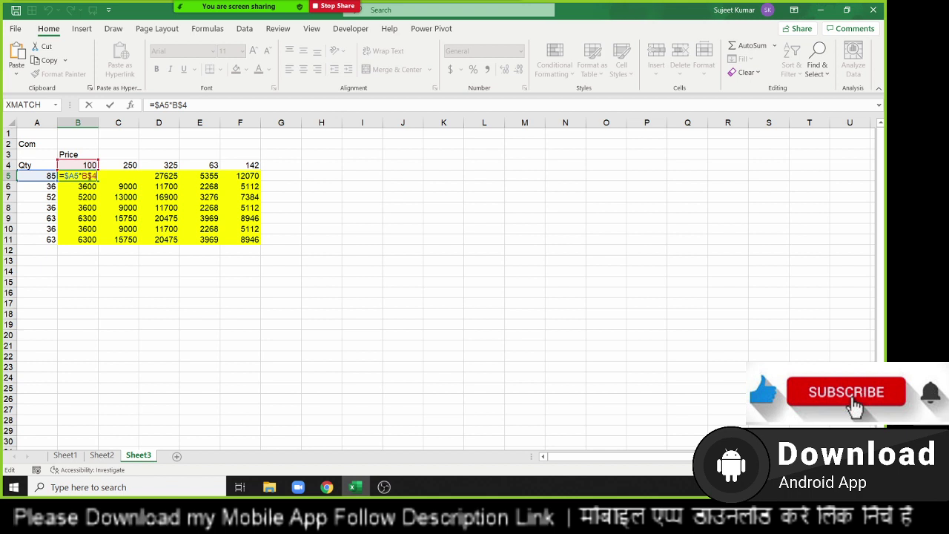
{"action": "key", "text": "Escape"}
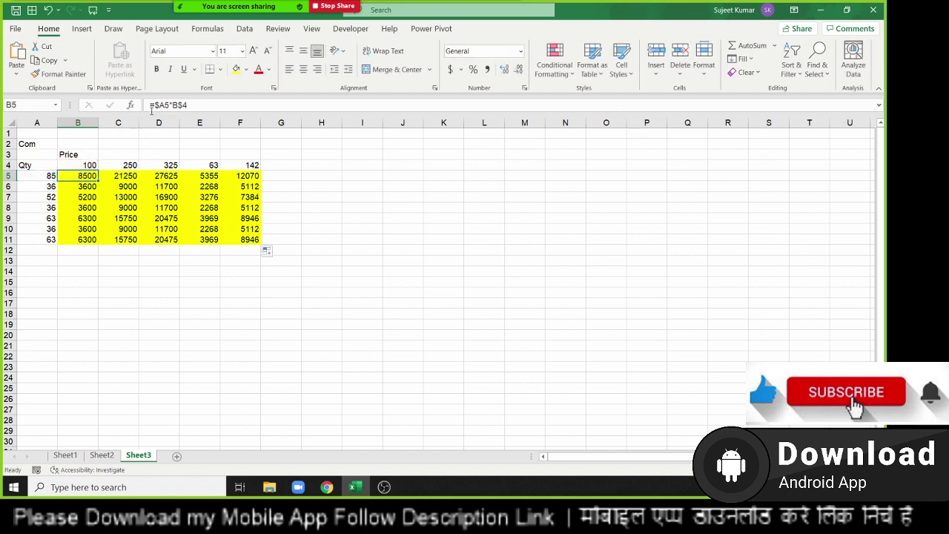
{"action": "left_click", "coordinate": [154, 104]}
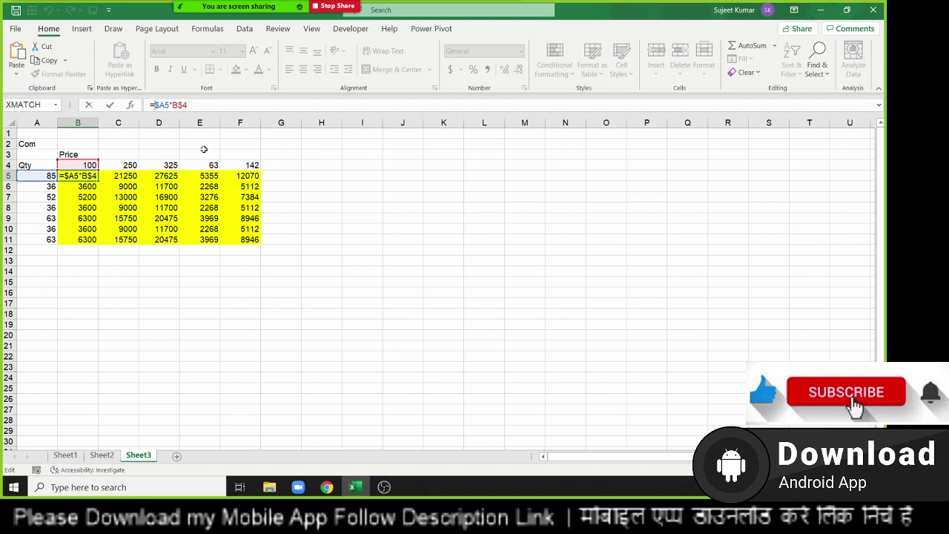
Enter a 10% commission rate in cell B2.
{"action": "type", "text": "("}
{"action": "key", "text": "Escape"}
{"action": "key", "text": "Up"}
{"action": "key", "text": "Up"}
{"action": "key", "text": "Up"}
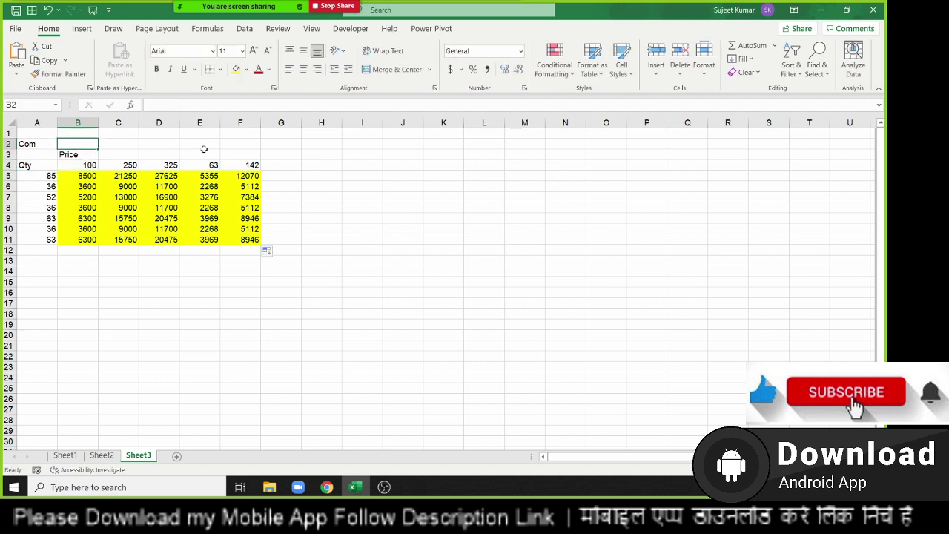
{"action": "key", "text": "Up"}
{"action": "key", "text": "Down"}
{"action": "type", "text": "10%"}
{"action": "key", "text": "Return"}
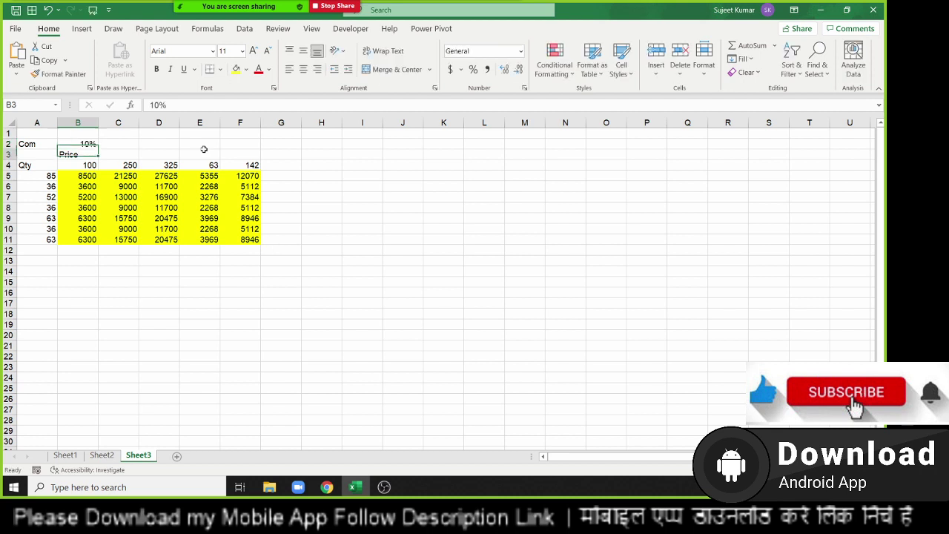
Change B5's formula to =($A5*B$4)*$B$2 with B2 made absolute.
{"action": "key", "text": "Down"}
{"action": "key", "text": "Down"}
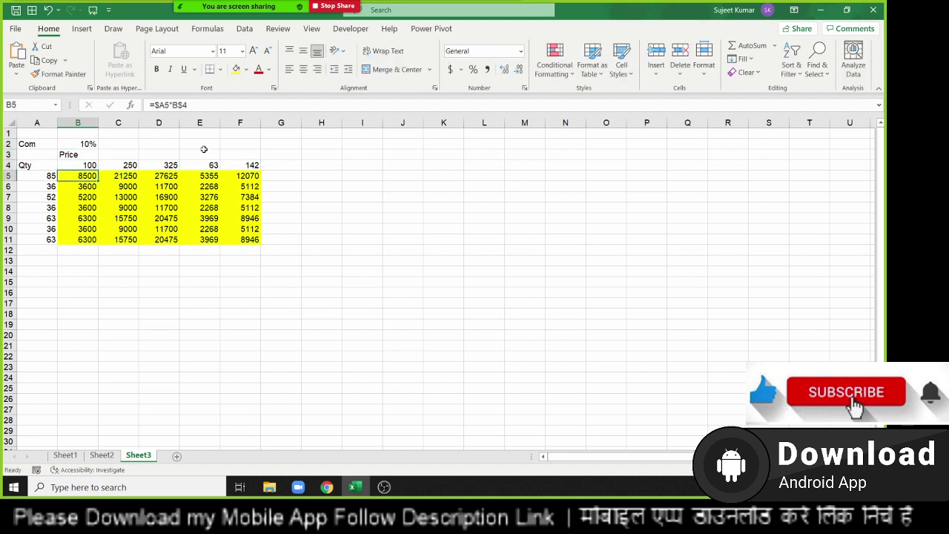
{"action": "key", "text": "F2"}
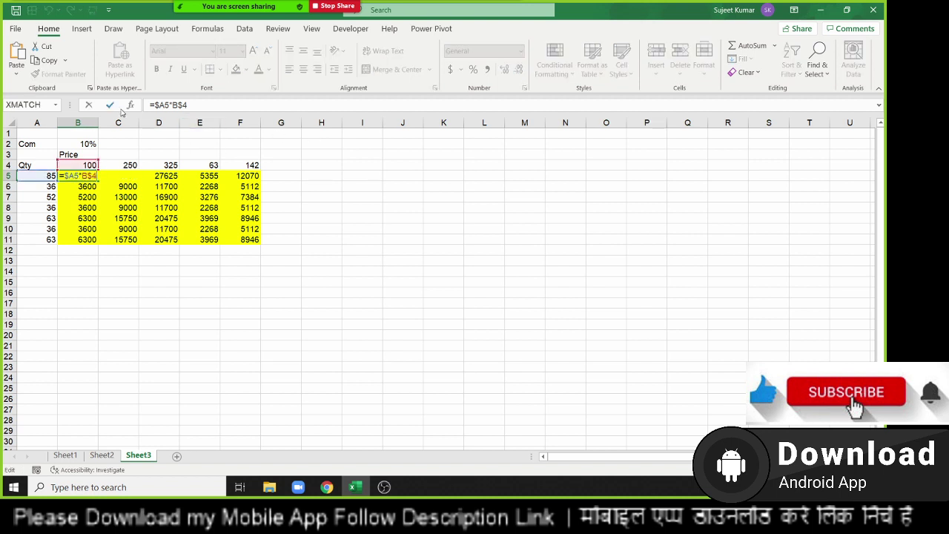
{"action": "left_click", "coordinate": [158, 106]}
{"action": "type", "text": "($A5"}
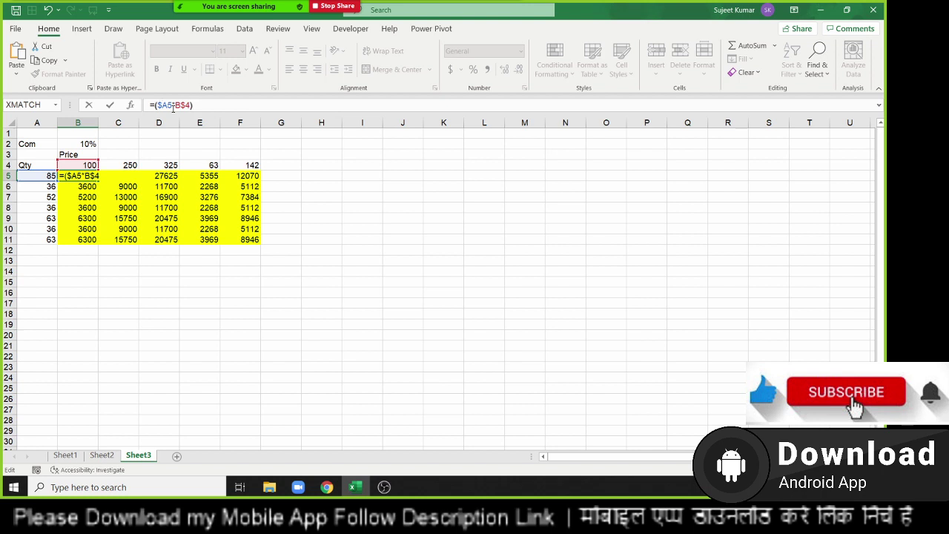
{"action": "type", "text": "*"}
{"action": "left_click", "coordinate": [68, 144]}
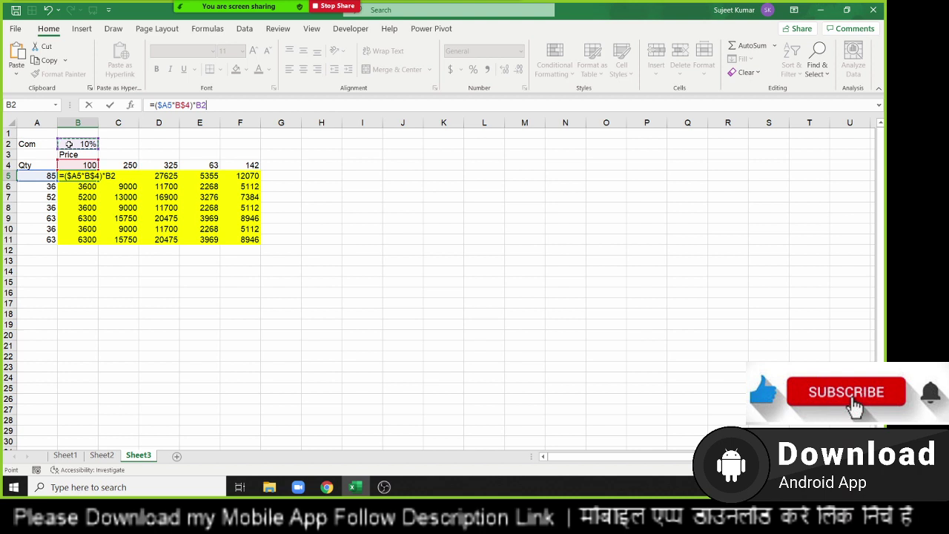
{"action": "key", "text": "F4"}
{"action": "key", "text": "Return"}
Select B5:F11 and fill the commission formula down and across the grid.
{"action": "key", "text": "Up"}
{"action": "key", "text": "ctrl+shift+Right"}
{"action": "key", "text": "ctrl+shift+Down"}
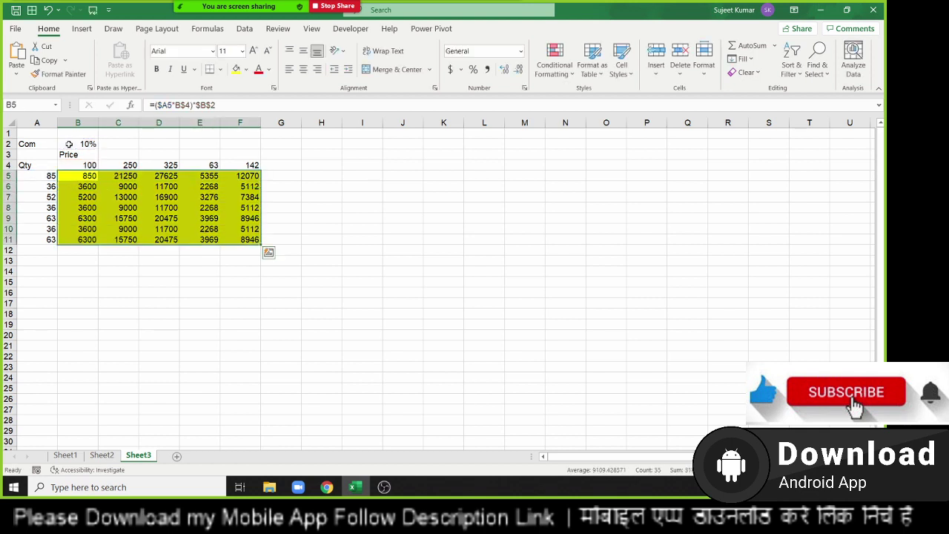
{"action": "key", "text": "ctrl+d"}
{"action": "key", "text": "ctrl+r"}
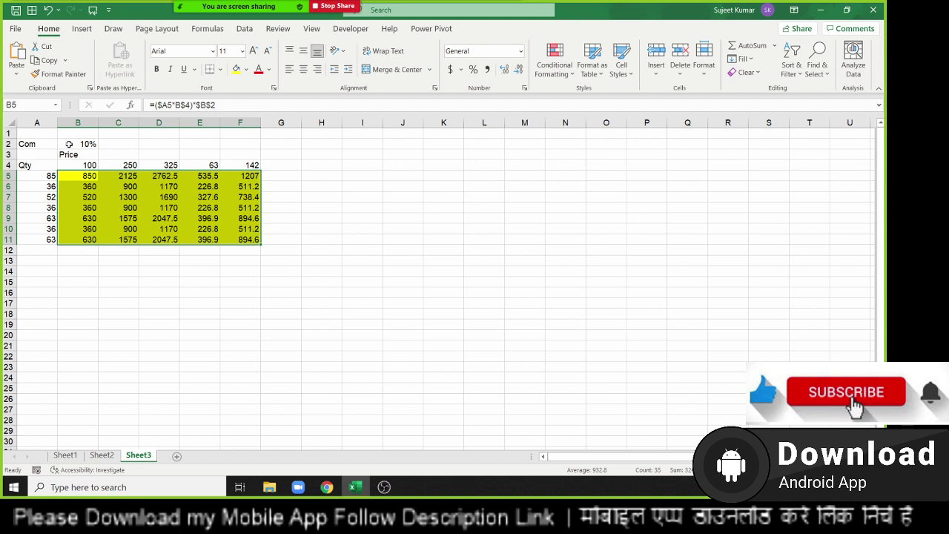
Try 15% and then 20% as the Com rate in B2 to watch the table recalculate.
{"action": "key", "text": "Up"}
{"action": "key", "text": "Up"}
{"action": "key", "text": "Up"}
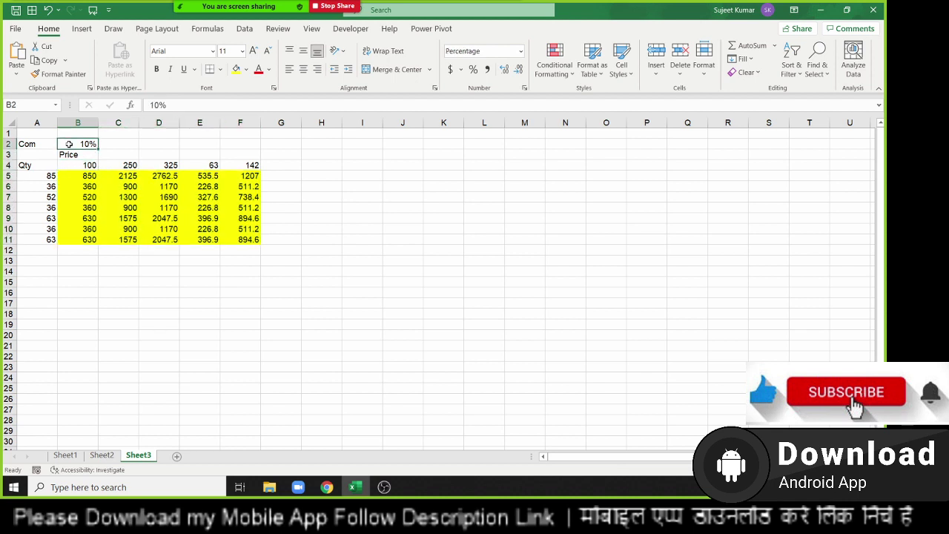
{"action": "type", "text": "15"}
{"action": "key", "text": "Return"}
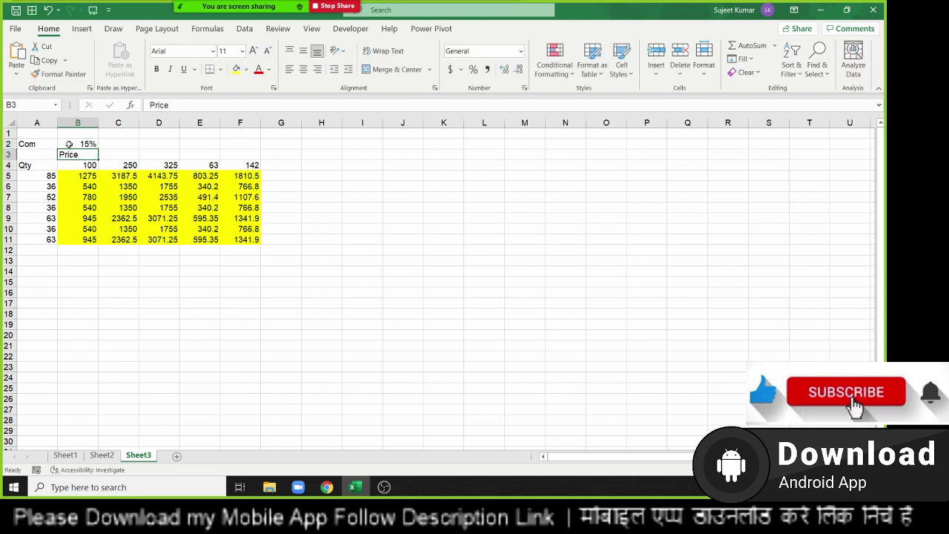
{"action": "key", "text": "Up"}
{"action": "type", "text": "20"}
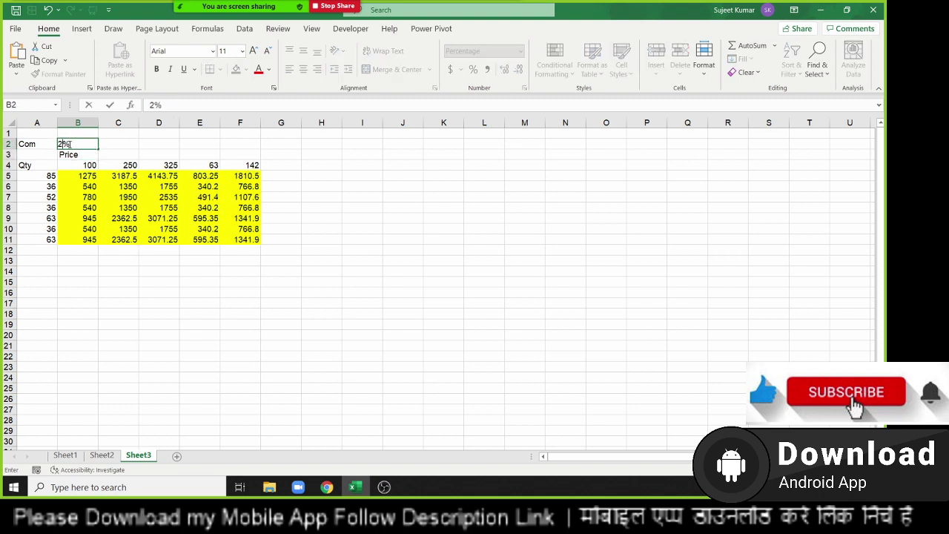
{"action": "key", "text": "Return"}
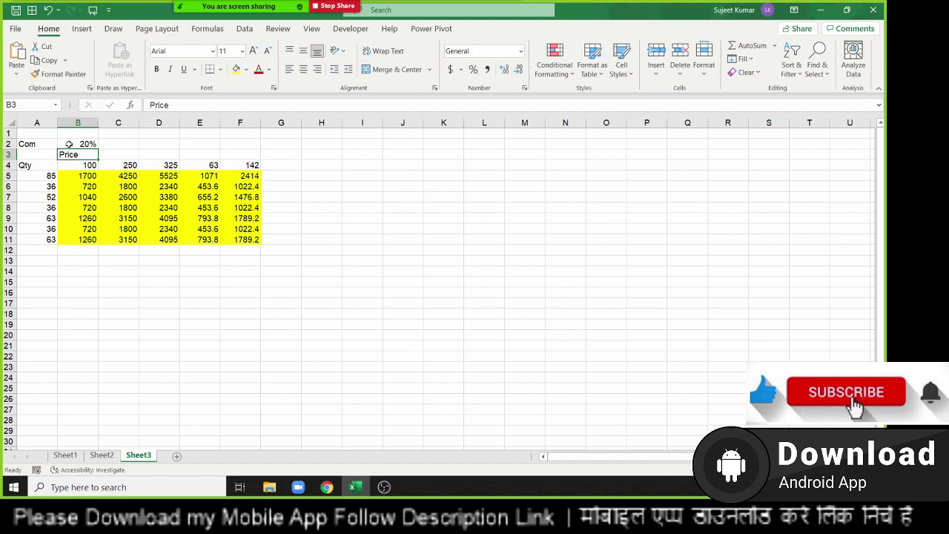
Inspect B5's formula =($A5*B$4)*$B$2 unchanged, then set B2 back to 10%.
{"action": "key", "text": "Down"}
{"action": "key", "text": "Down"}
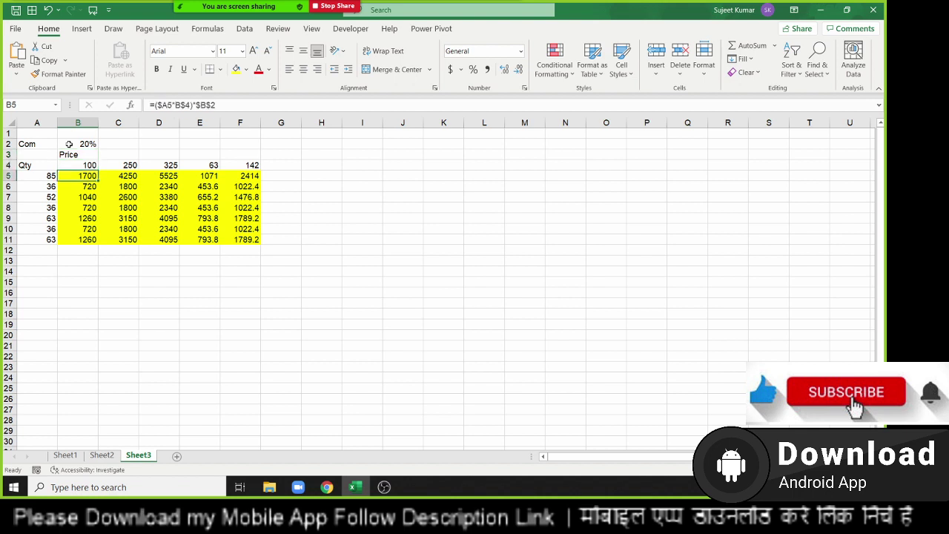
{"action": "key", "text": "F2"}
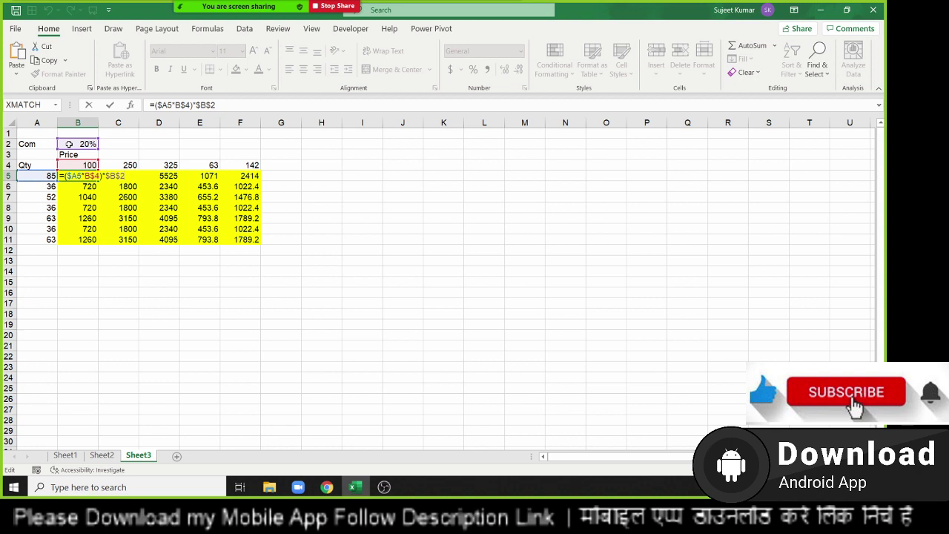
{"action": "key", "text": "ctrl+Return"}
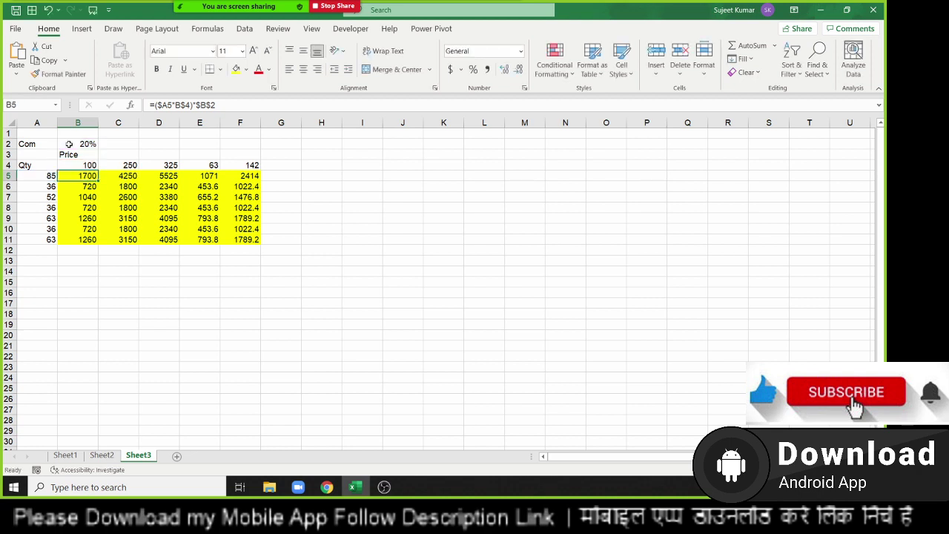
{"action": "left_click", "coordinate": [69, 143]}
{"action": "type", "text": "10"}
{"action": "key", "text": "ctrl+Return"}
Paste a formula over B5:F11, then undo it to restore =$A5*B$4 products.
{"action": "key", "text": "ctrl+shift+End"}
{"action": "key", "text": "ctrl+v"}
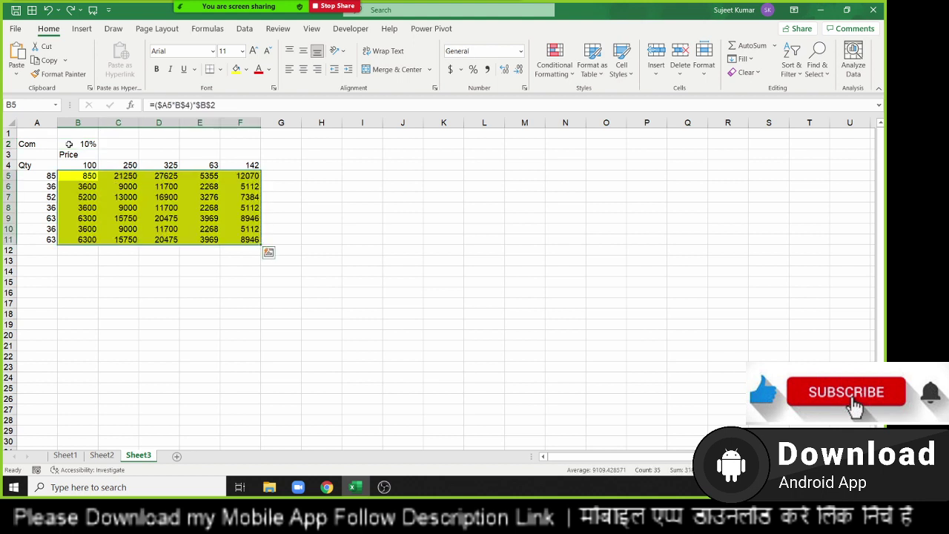
{"action": "key", "text": "ctrl+z"}
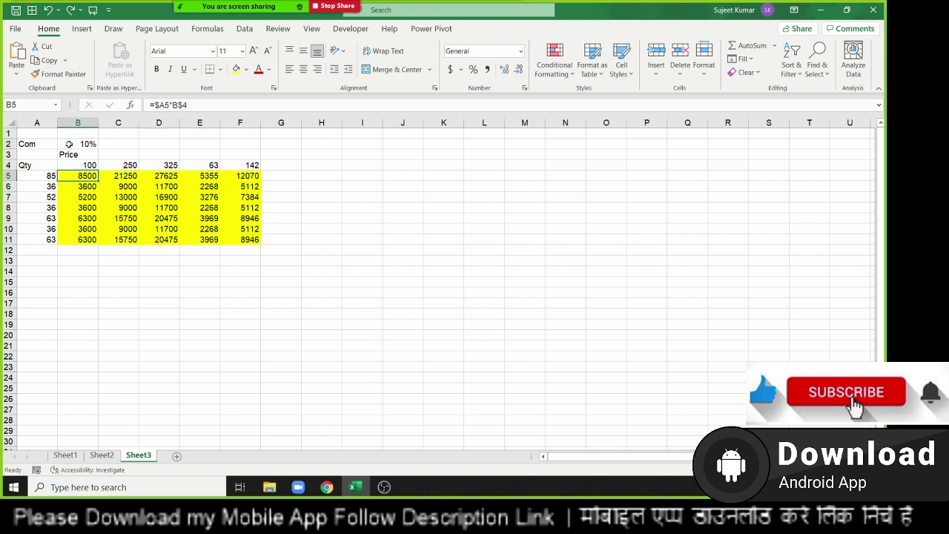
Enter 10% in H5, copy it, and select the B5:F11 result range.
{"action": "key", "text": "Right"}
{"action": "key", "text": "Right"}
{"action": "key", "text": "Right"}
{"action": "key", "text": "Right"}
{"action": "key", "text": "Right"}
{"action": "key", "text": "Right"}
{"action": "type", "text": "10"}
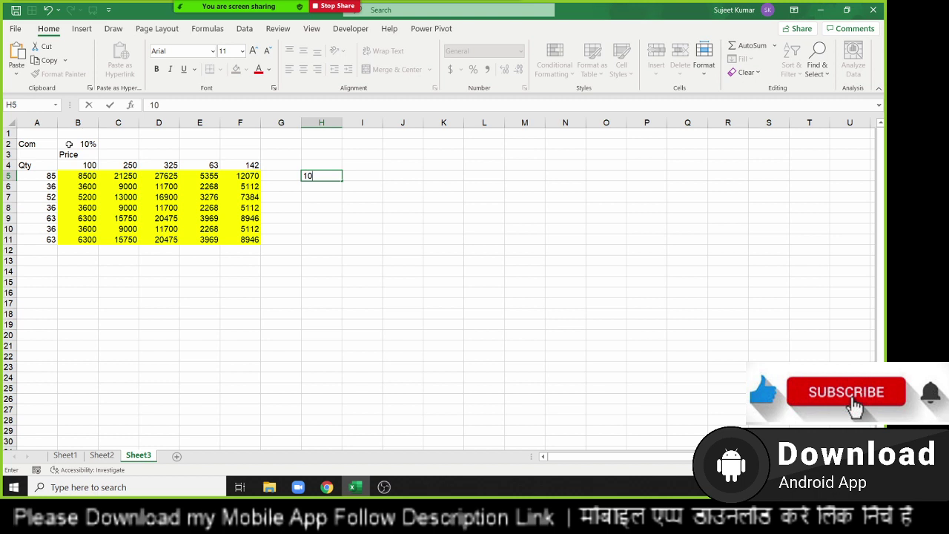
{"action": "type", "text": "%"}
{"action": "key", "text": "Return"}
{"action": "key", "text": "Up"}
{"action": "key", "text": "ctrl+c"}
{"action": "left_click", "coordinate": [84, 172]}
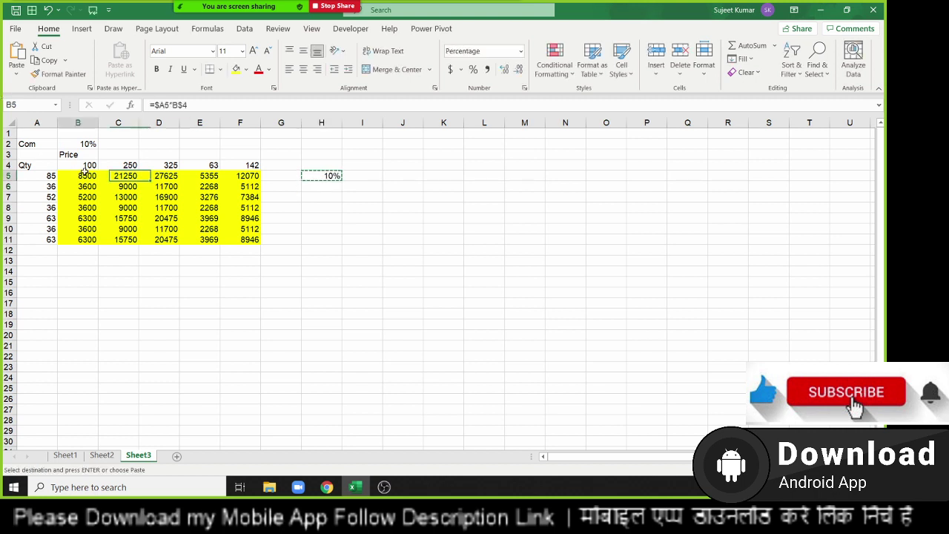
{"action": "left_click_drag", "start_coordinate": [84, 170], "coordinate": [228, 239]}
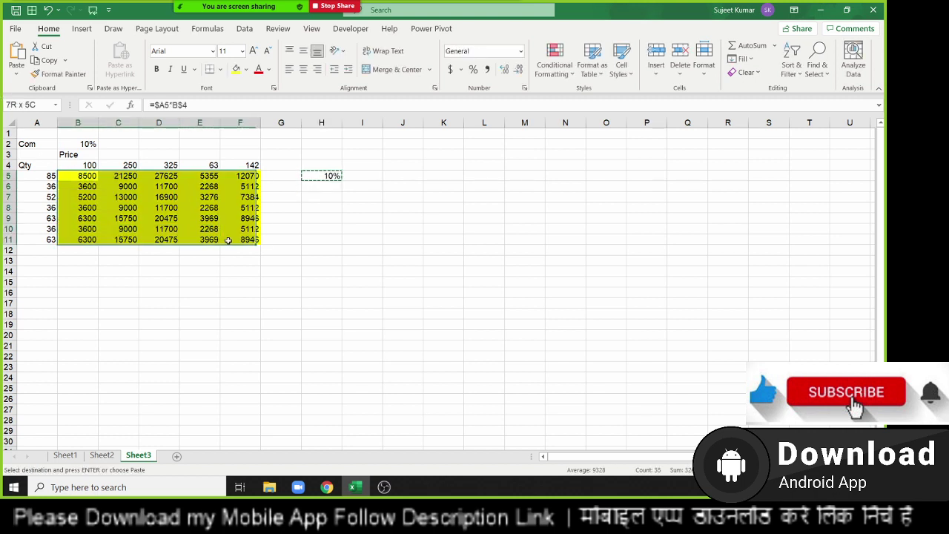
Paste Special Multiply the copied 10% onto B5:F11 and display the results in General format.
{"action": "right_click", "coordinate": [229, 237]}
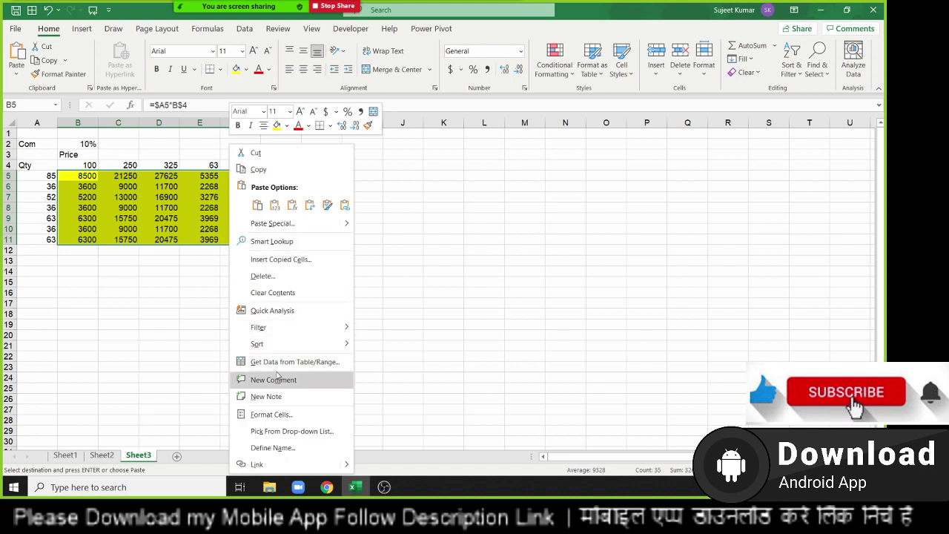
{"action": "left_click", "coordinate": [273, 223]}
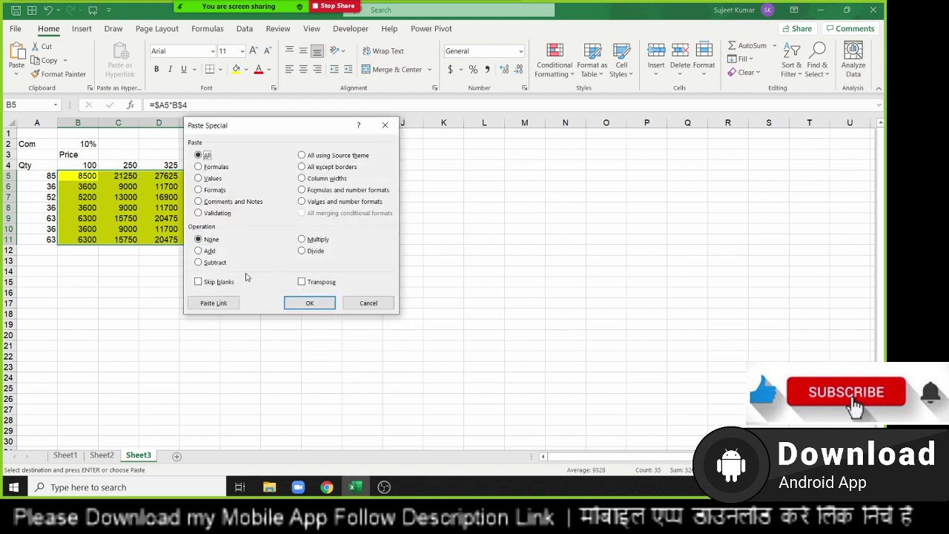
{"action": "left_click", "coordinate": [304, 238]}
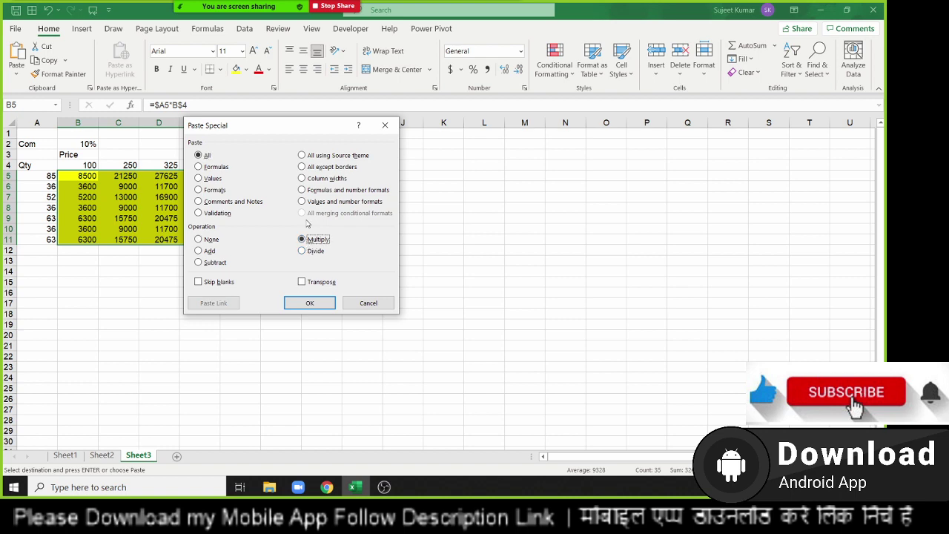
{"action": "left_click", "coordinate": [310, 304]}
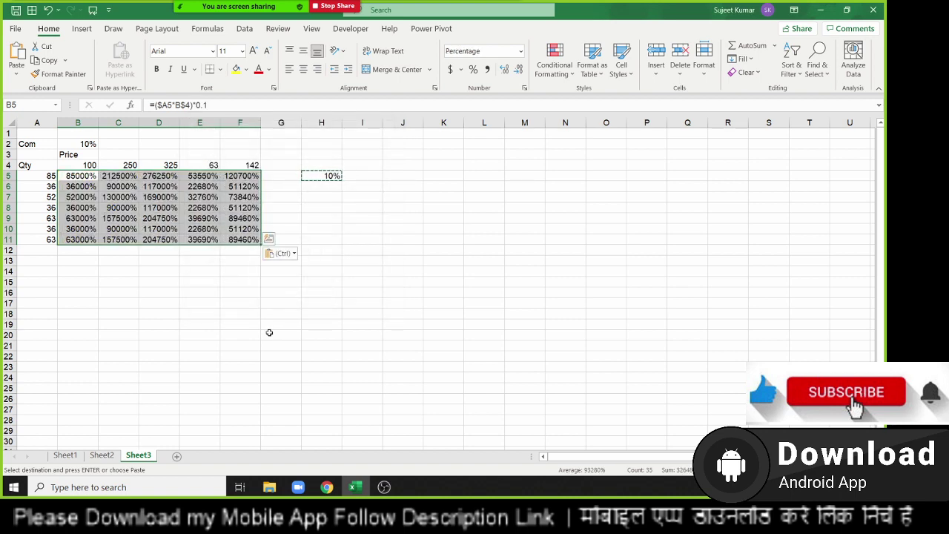
{"action": "key", "text": "ctrl+shift+asciitilde"}
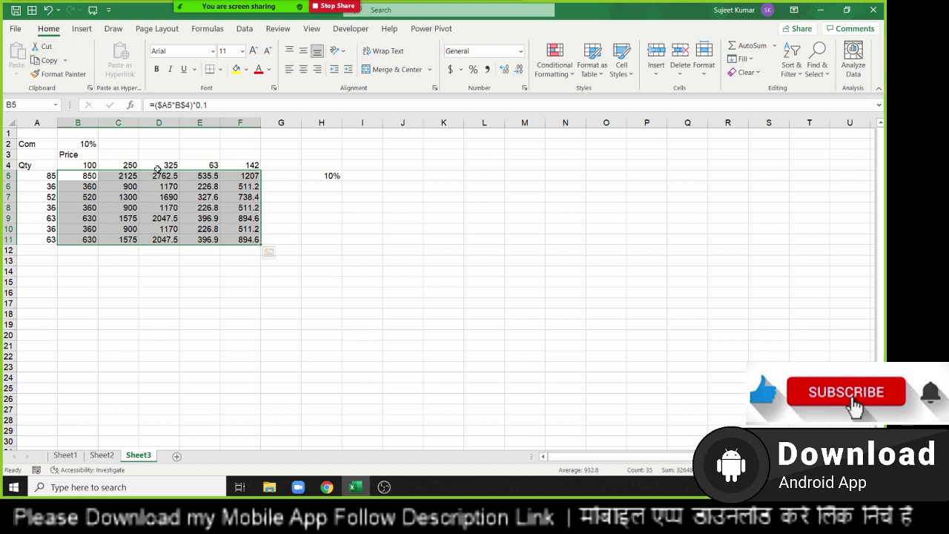
Check the H5 rate and the multiplied table formulas, then try 20% in B2.
{"action": "left_click", "coordinate": [322, 176]}
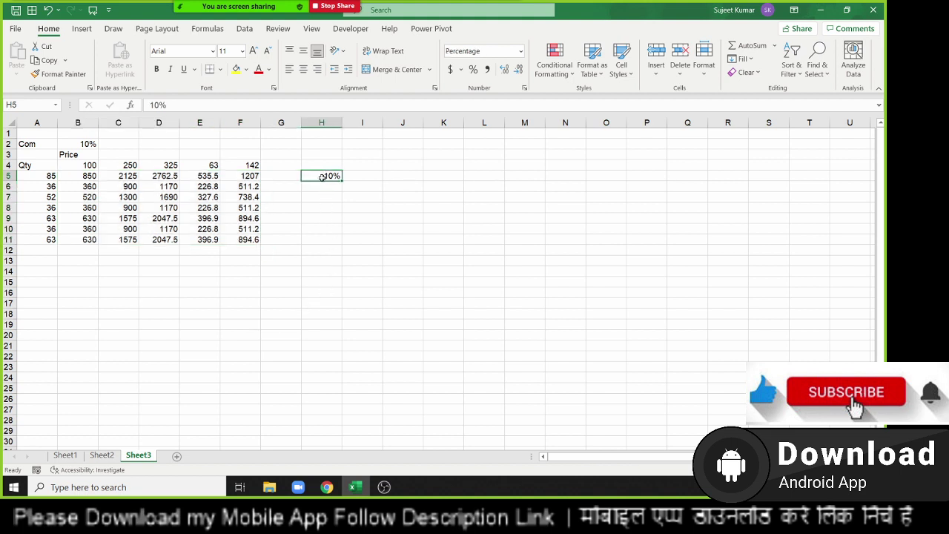
{"action": "left_click", "coordinate": [90, 178]}
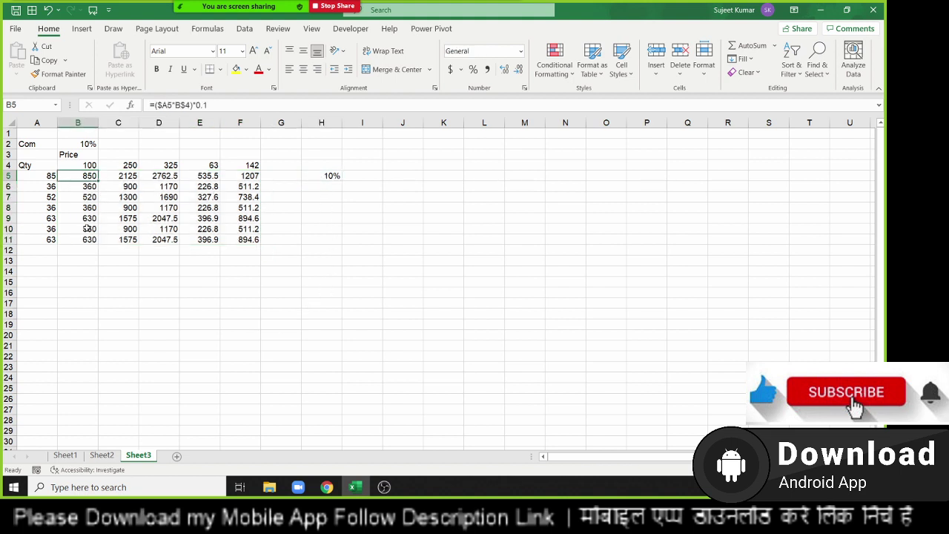
{"action": "left_click", "coordinate": [151, 196]}
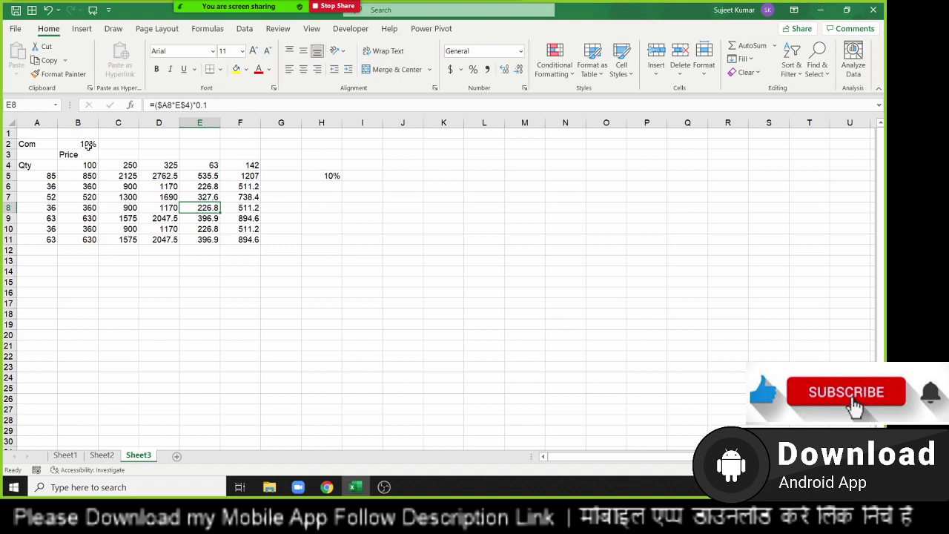
{"action": "left_click", "coordinate": [88, 146]}
{"action": "type", "text": "20"}
{"action": "key", "text": "Return"}
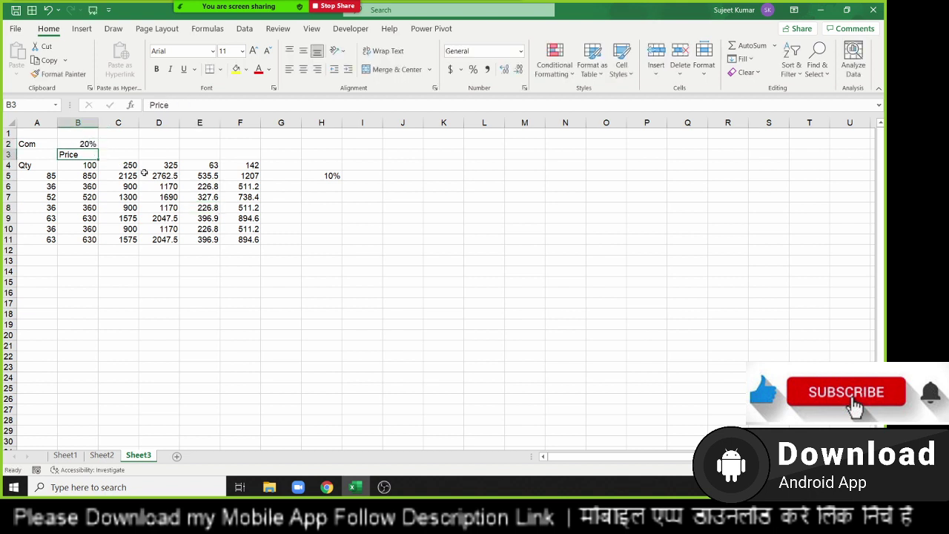
{"action": "left_click", "coordinate": [89, 145]}
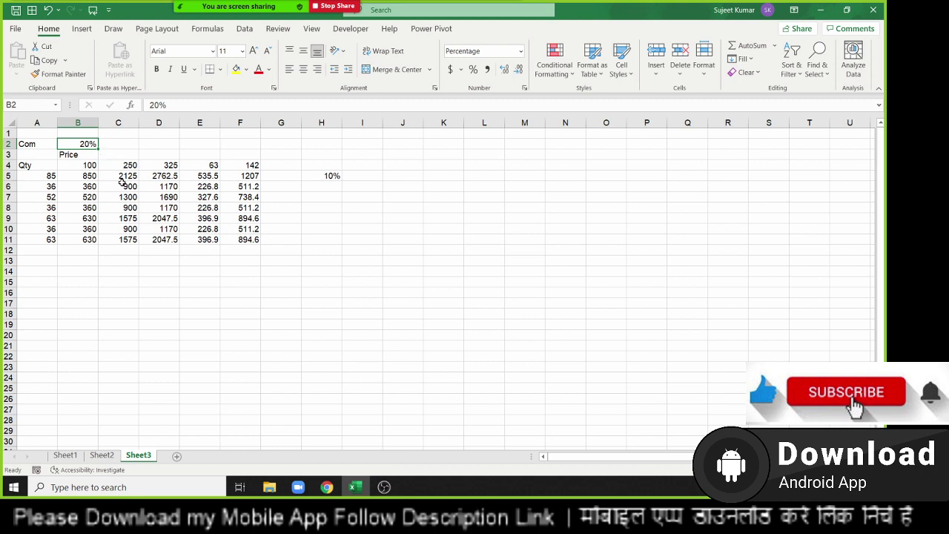
Undo the 20% rate, the multiply paste and H5's 10%, then re-enter 10% in B2.
{"action": "key", "text": "ctrl+z"}
{"action": "key", "text": "ctrl+z"}
{"action": "key", "text": "ctrl+z"}
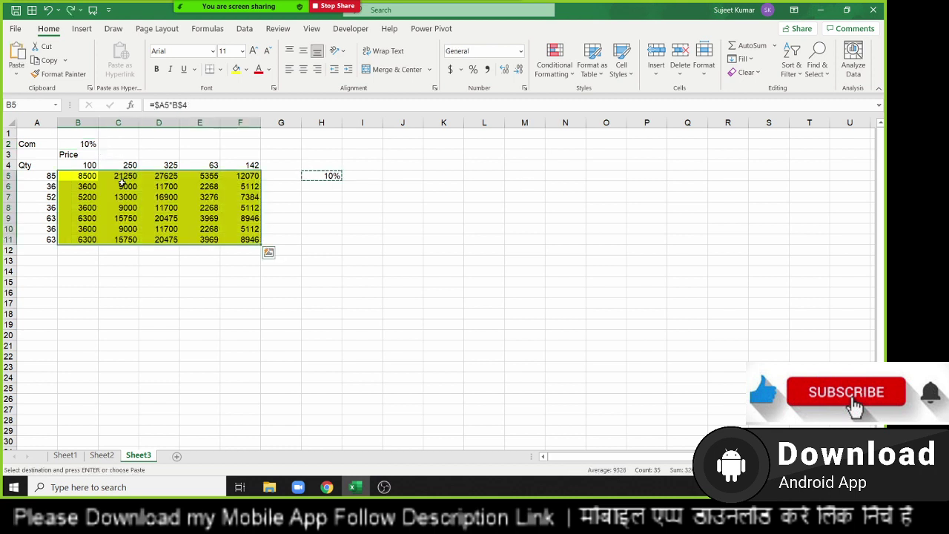
{"action": "key", "text": "ctrl+z"}
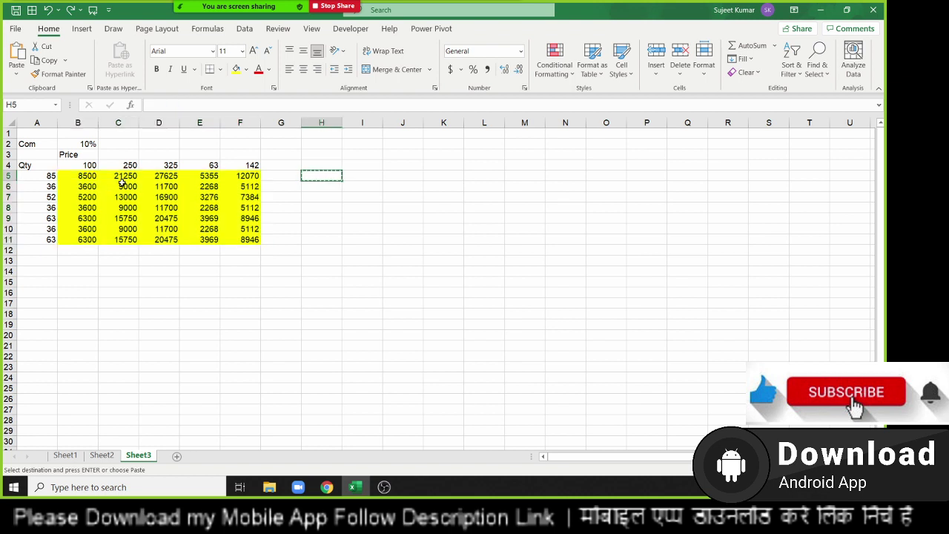
{"action": "key", "text": "ctrl+z"}
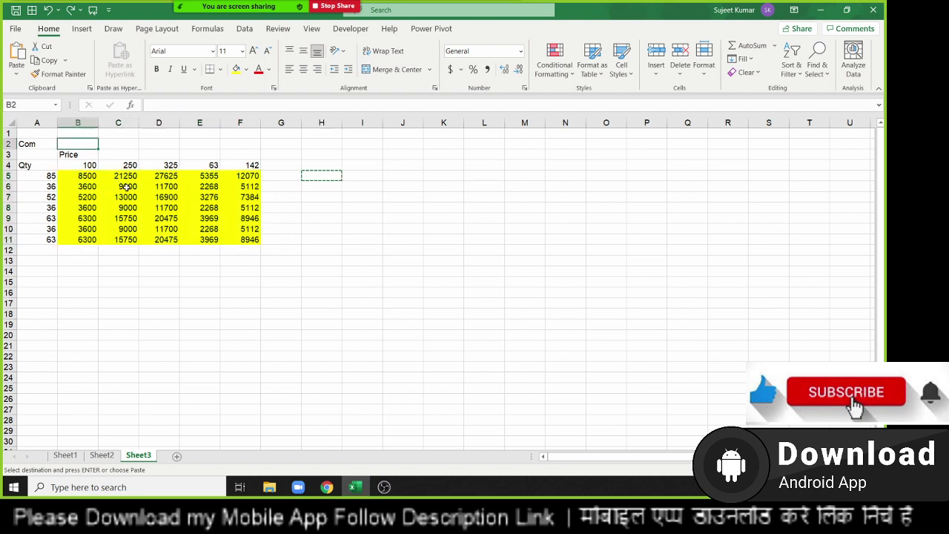
{"action": "type", "text": "10%"}
{"action": "key", "text": "Return"}
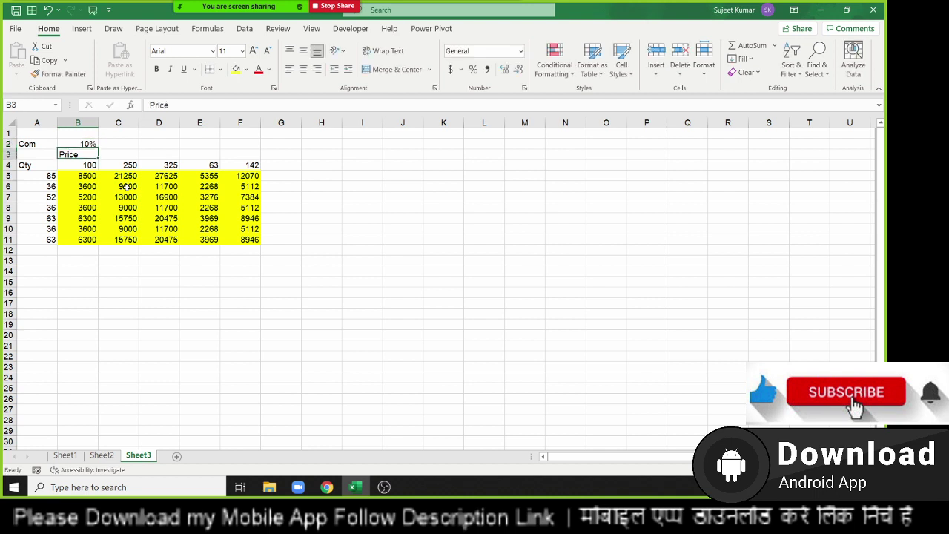
{"action": "left_click", "coordinate": [368, 251]}
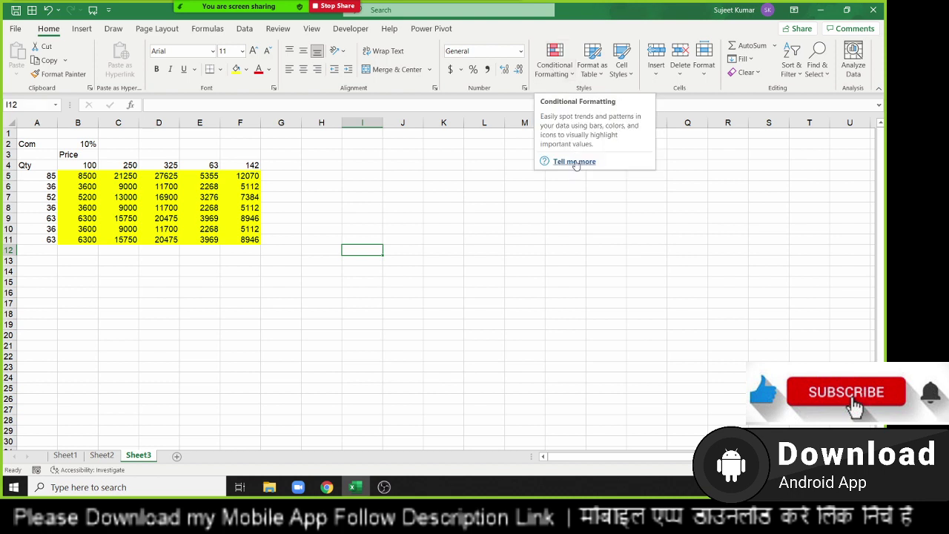
{"action": "left_click", "coordinate": [574, 161]}
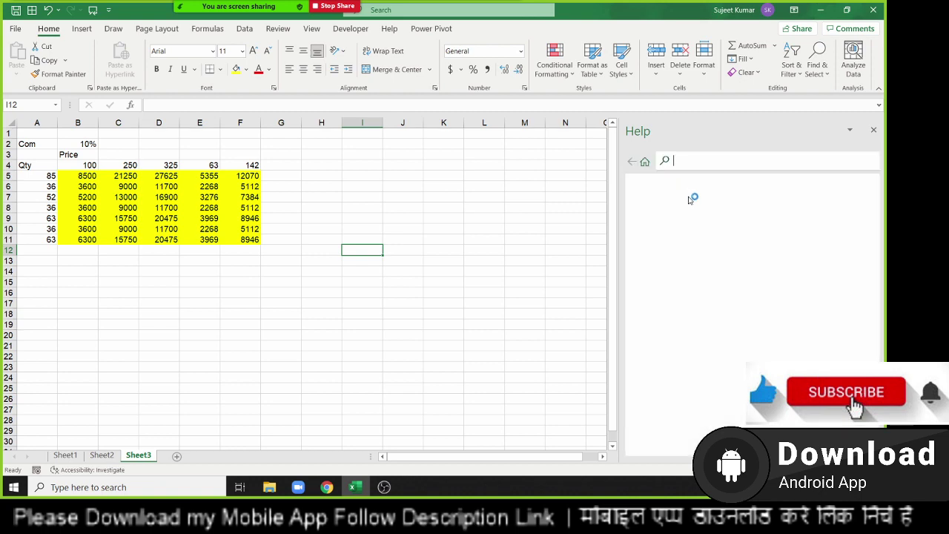
{"action": "scroll", "coordinate": [692, 284], "scroll_direction": "down", "scroll_amount": 5}
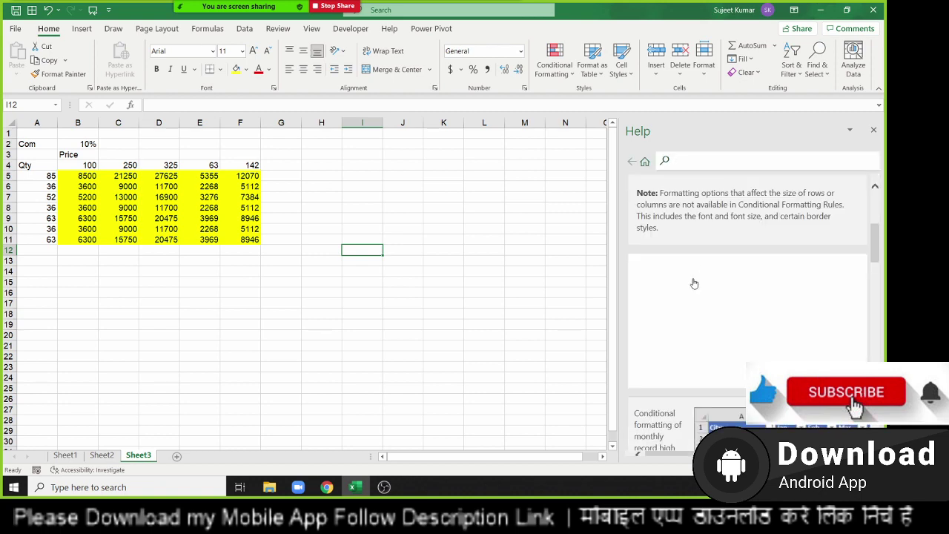
{"action": "scroll", "coordinate": [697, 279], "scroll_direction": "down", "scroll_amount": 5}
{"action": "scroll", "coordinate": [697, 279], "scroll_direction": "up", "scroll_amount": 3}
{"action": "scroll", "coordinate": [695, 279], "scroll_direction": "up", "scroll_amount": 3}
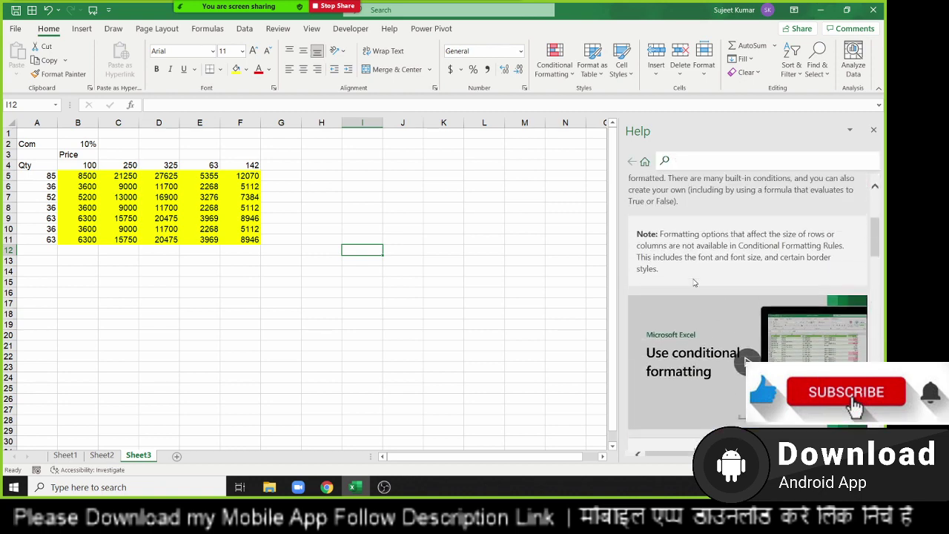
{"action": "scroll", "coordinate": [694, 278], "scroll_direction": "up", "scroll_amount": 3}
{"action": "scroll", "coordinate": [693, 278], "scroll_direction": "up", "scroll_amount": 3}
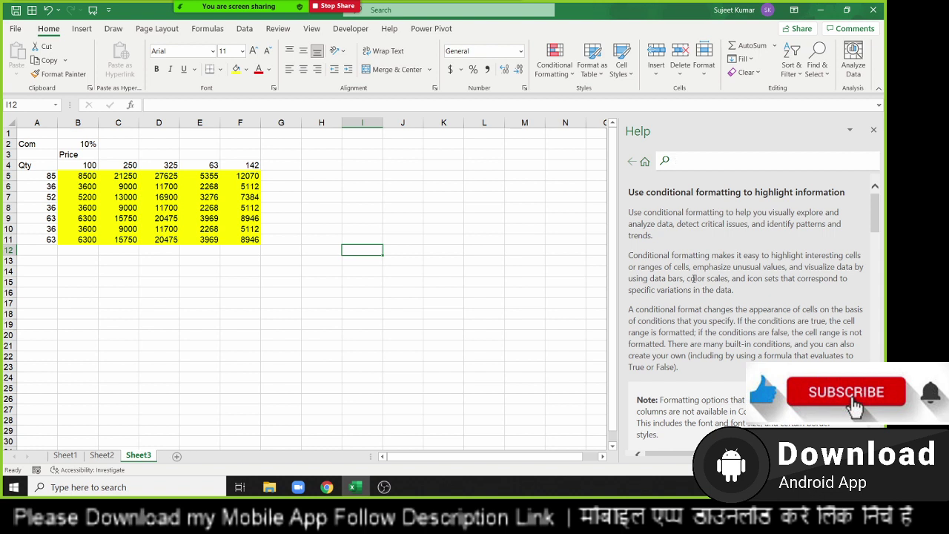
{"action": "scroll", "coordinate": [319, 289], "scroll_direction": "down", "scroll_amount": 3}
{"action": "scroll", "coordinate": [319, 289], "scroll_direction": "down", "scroll_amount": 3}
{"action": "scroll", "coordinate": [318, 289], "scroll_direction": "down", "scroll_amount": 2}
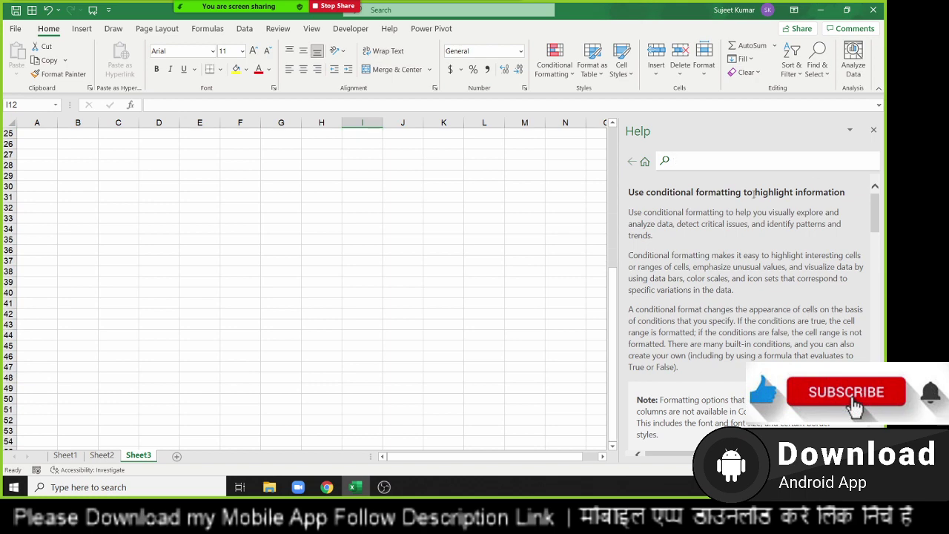
{"action": "scroll", "coordinate": [829, 256], "scroll_direction": "down", "scroll_amount": 3}
{"action": "scroll", "coordinate": [830, 256], "scroll_direction": "down", "scroll_amount": 3}
{"action": "scroll", "coordinate": [830, 255], "scroll_direction": "down", "scroll_amount": 3}
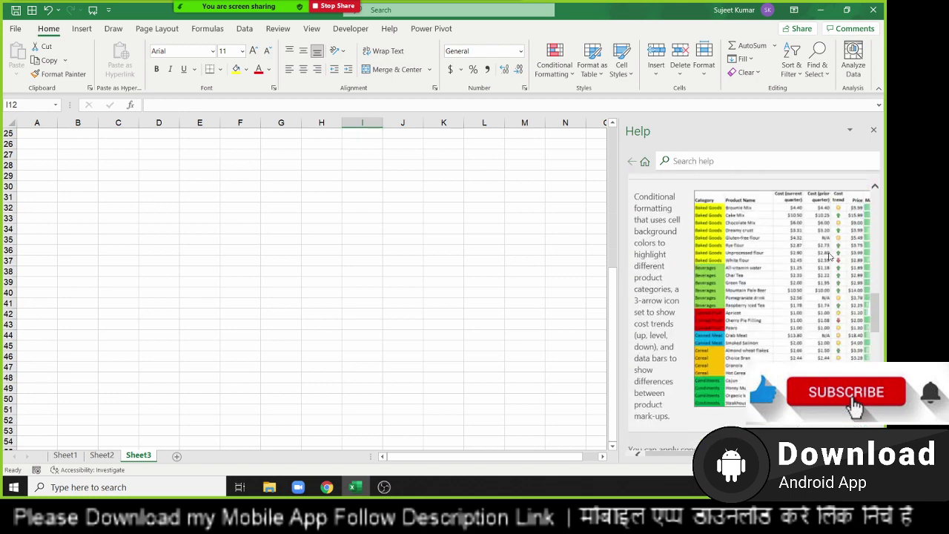
{"action": "scroll", "coordinate": [829, 255], "scroll_direction": "down", "scroll_amount": 5}
{"action": "scroll", "coordinate": [829, 255], "scroll_direction": "down", "scroll_amount": 3}
{"action": "scroll", "coordinate": [828, 255], "scroll_direction": "down", "scroll_amount": 3}
{"action": "scroll", "coordinate": [816, 237], "scroll_direction": "up", "scroll_amount": 5}
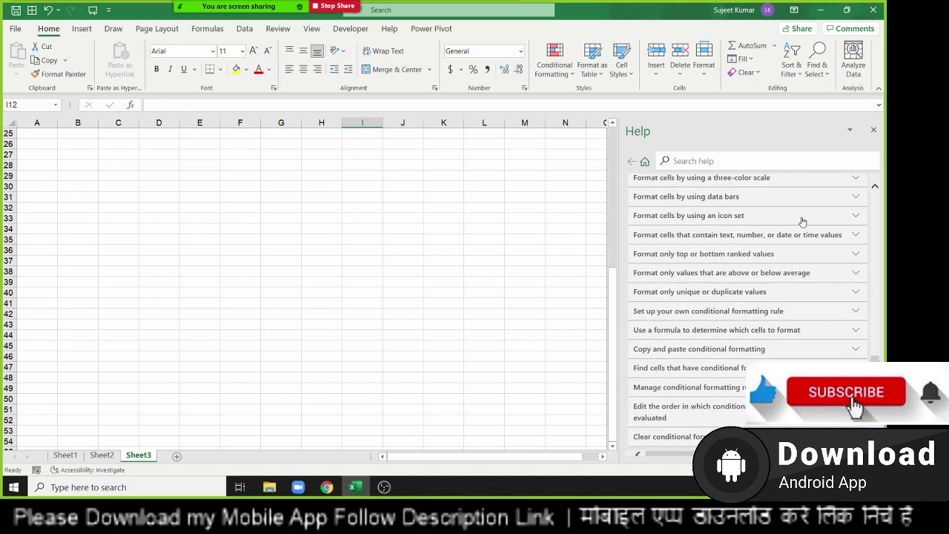
{"action": "scroll", "coordinate": [802, 222], "scroll_direction": "up", "scroll_amount": 2}
{"action": "scroll", "coordinate": [808, 227], "scroll_direction": "up", "scroll_amount": 2}
{"action": "scroll", "coordinate": [816, 232], "scroll_direction": "up", "scroll_amount": 2}
{"action": "scroll", "coordinate": [825, 238], "scroll_direction": "up", "scroll_amount": 3}
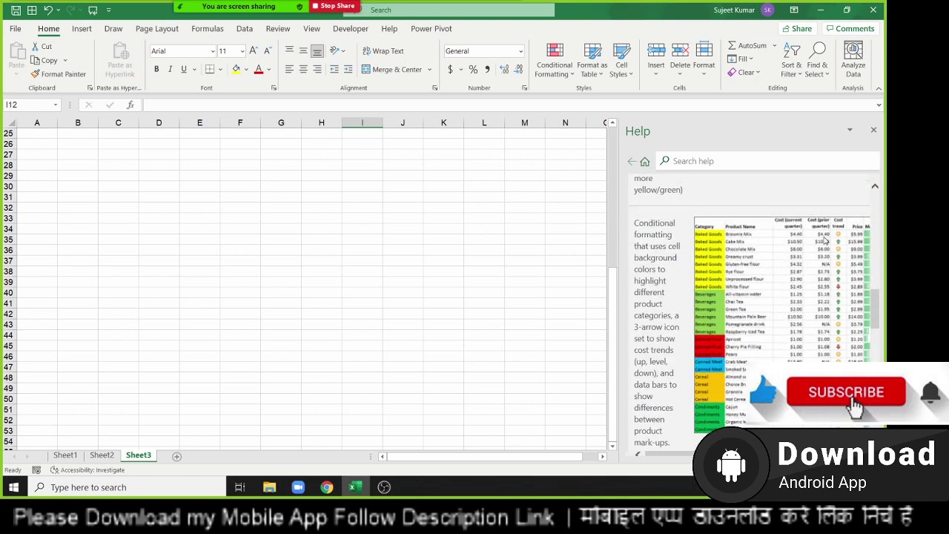
{"action": "scroll", "coordinate": [825, 240], "scroll_direction": "up", "scroll_amount": 3}
{"action": "scroll", "coordinate": [825, 239], "scroll_direction": "up", "scroll_amount": 3}
{"action": "scroll", "coordinate": [824, 237], "scroll_direction": "up", "scroll_amount": 3}
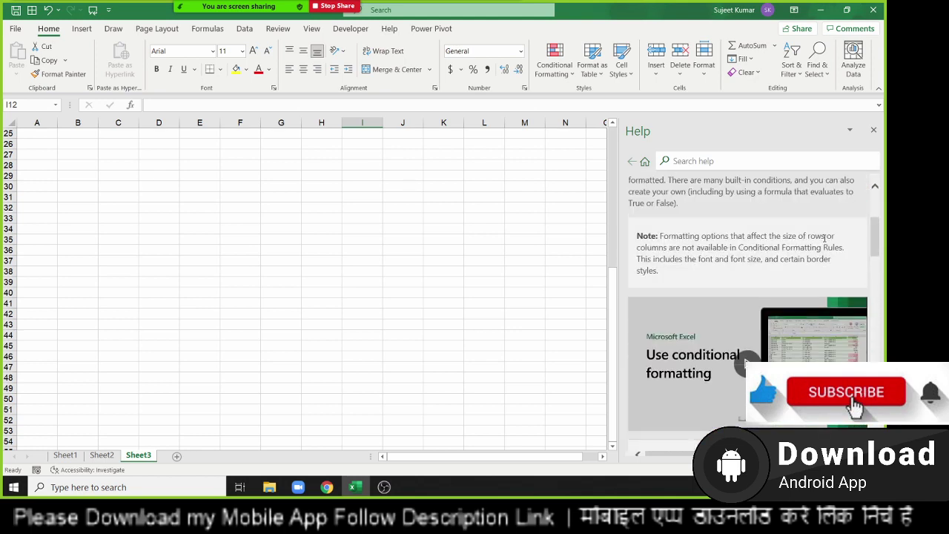
{"action": "scroll", "coordinate": [825, 239], "scroll_direction": "up", "scroll_amount": 3}
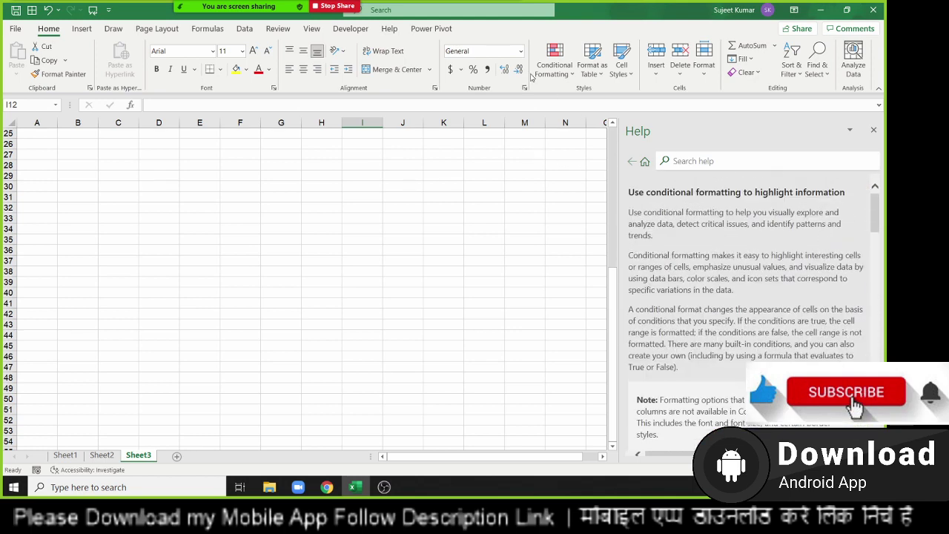
Search Excel Help for 'shortcut'.
{"action": "left_click", "coordinate": [680, 161]}
{"action": "type", "text": "sho"}
{"action": "type", "text": "rt"}
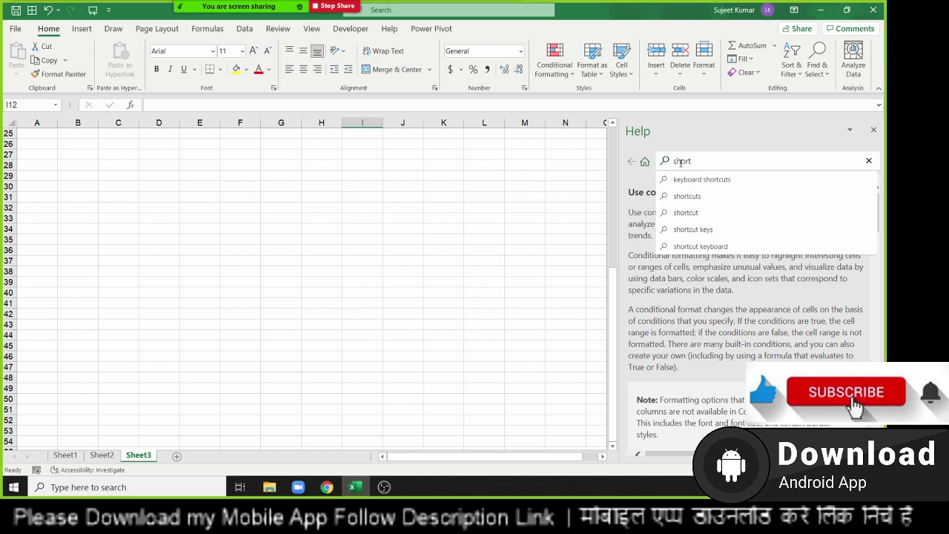
{"action": "type", "text": "cut"}
{"action": "key", "text": "Return"}
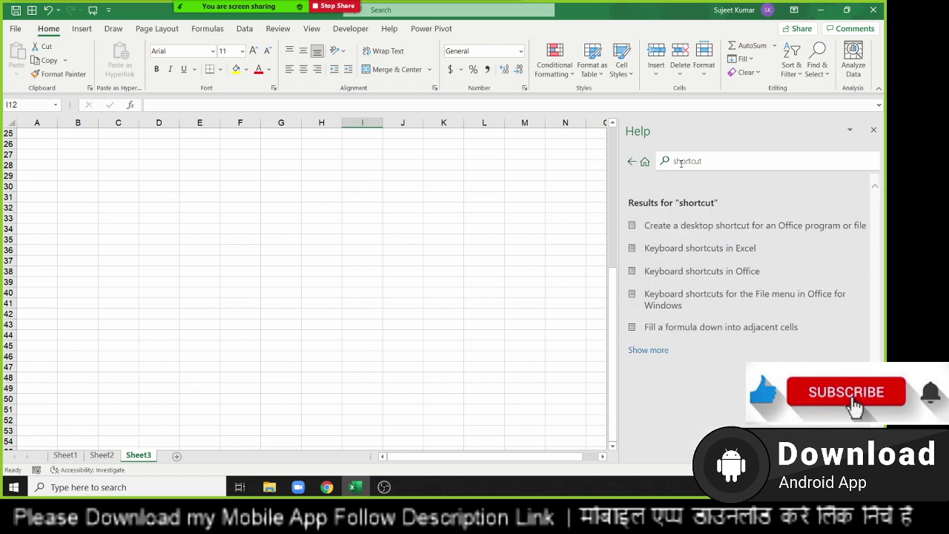
Open the 'Keyboard shortcuts in Excel' article and scroll down through it.
{"action": "left_click", "coordinate": [727, 256]}
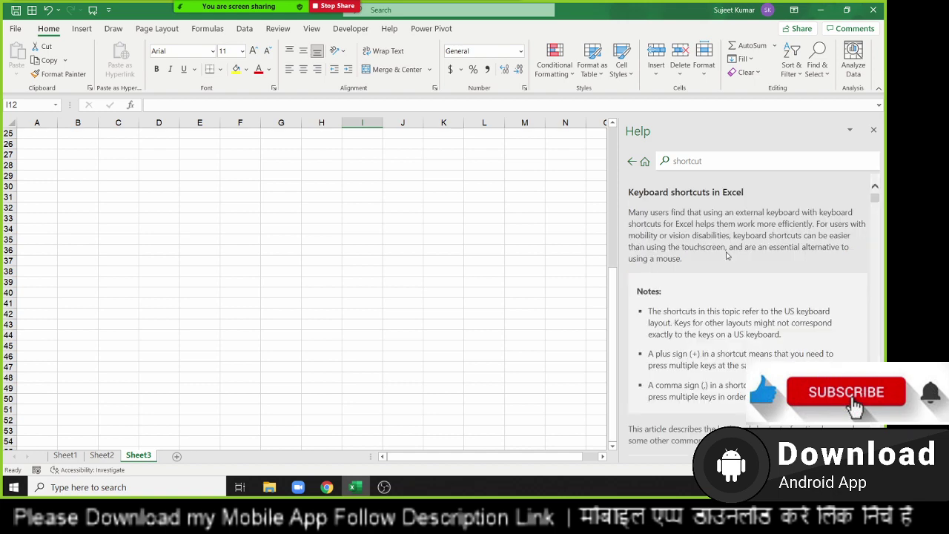
{"action": "scroll", "coordinate": [717, 288], "scroll_direction": "down", "scroll_amount": 3}
{"action": "scroll", "coordinate": [718, 289], "scroll_direction": "down", "scroll_amount": 3}
{"action": "scroll", "coordinate": [718, 288], "scroll_direction": "down", "scroll_amount": 3}
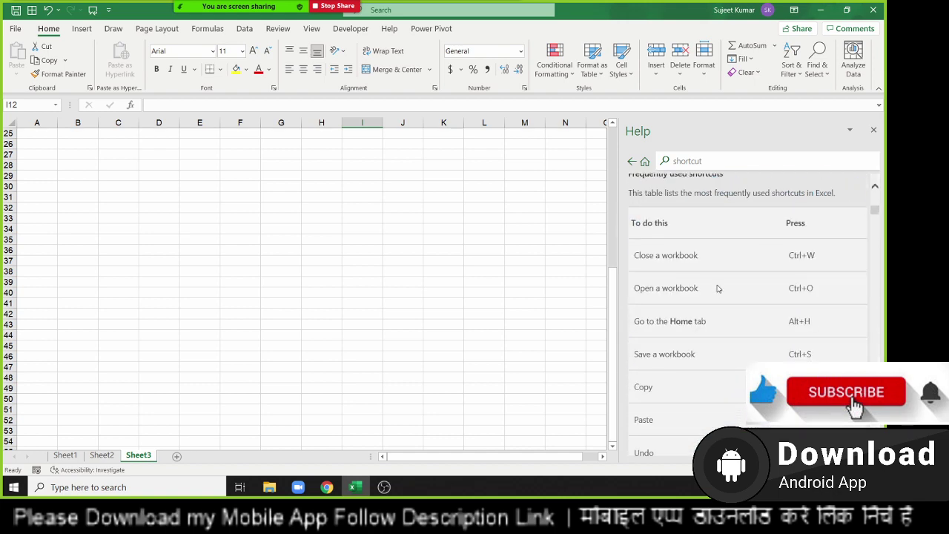
{"action": "scroll", "coordinate": [718, 288], "scroll_direction": "down", "scroll_amount": 3}
{"action": "scroll", "coordinate": [717, 289], "scroll_direction": "down", "scroll_amount": 3}
{"action": "scroll", "coordinate": [717, 288], "scroll_direction": "down", "scroll_amount": 3}
{"action": "scroll", "coordinate": [720, 286], "scroll_direction": "down", "scroll_amount": 3}
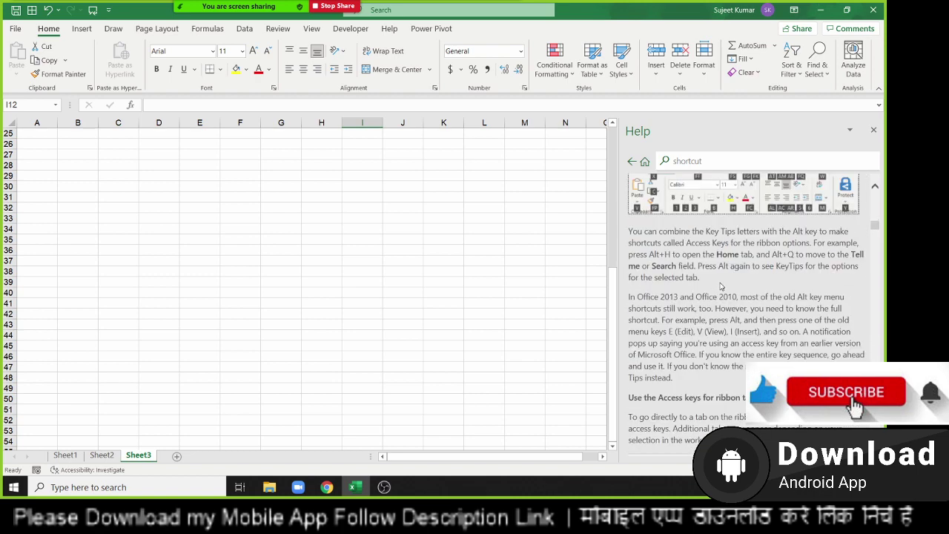
{"action": "scroll", "coordinate": [720, 286], "scroll_direction": "down", "scroll_amount": 3}
{"action": "scroll", "coordinate": [720, 286], "scroll_direction": "down", "scroll_amount": 3}
{"action": "scroll", "coordinate": [720, 285], "scroll_direction": "down", "scroll_amount": 3}
{"action": "scroll", "coordinate": [722, 280], "scroll_direction": "down", "scroll_amount": 3}
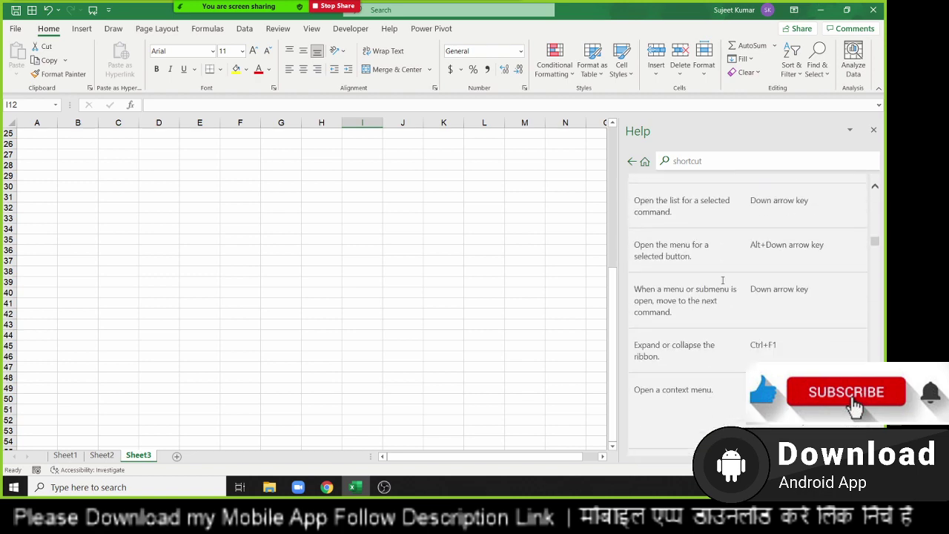
{"action": "scroll", "coordinate": [722, 280], "scroll_direction": "down", "scroll_amount": 3}
{"action": "scroll", "coordinate": [722, 281], "scroll_direction": "down", "scroll_amount": 3}
{"action": "scroll", "coordinate": [723, 282], "scroll_direction": "down", "scroll_amount": 3}
{"action": "scroll", "coordinate": [724, 283], "scroll_direction": "down", "scroll_amount": 3}
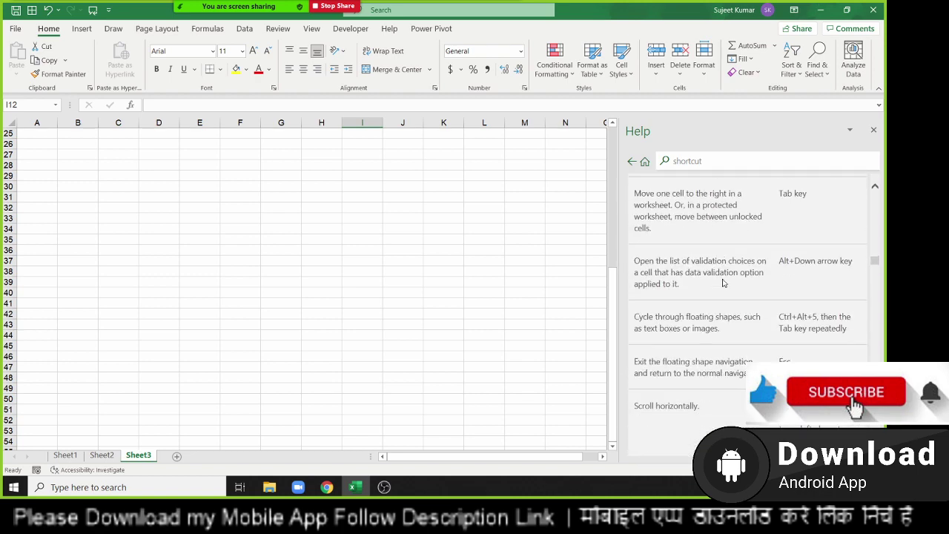
{"action": "scroll", "coordinate": [723, 284], "scroll_direction": "down", "scroll_amount": 3}
{"action": "scroll", "coordinate": [723, 282], "scroll_direction": "down", "scroll_amount": 3}
{"action": "scroll", "coordinate": [724, 282], "scroll_direction": "down", "scroll_amount": 3}
{"action": "scroll", "coordinate": [723, 281], "scroll_direction": "down", "scroll_amount": 3}
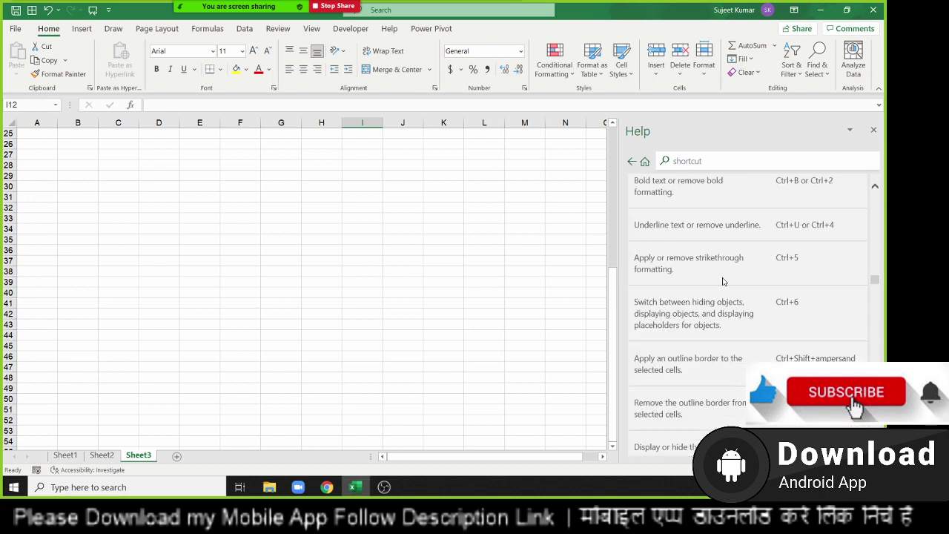
Search Help for 'limit' and read through the 'Excel specifications and limits' article.
{"action": "left_click", "coordinate": [683, 157]}
{"action": "type", "text": "limit"}
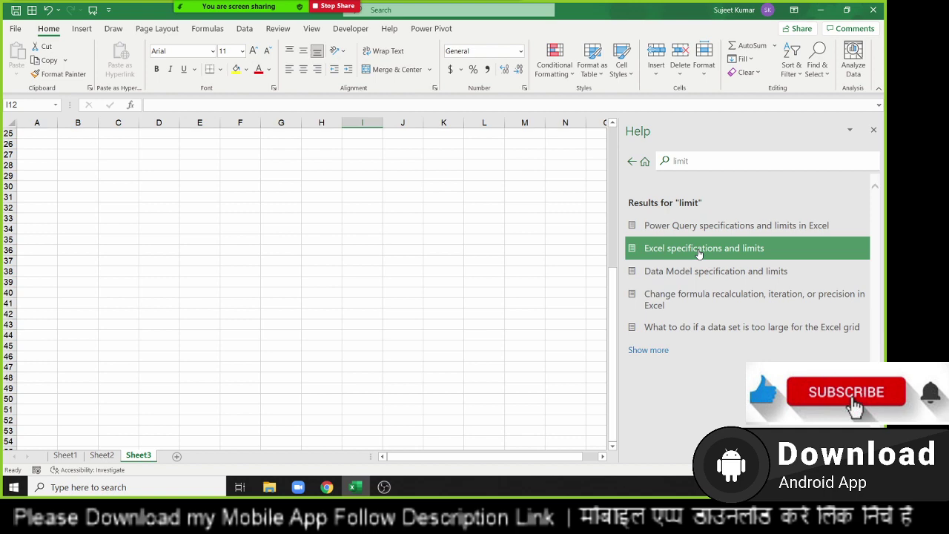
{"action": "left_click", "coordinate": [698, 253]}
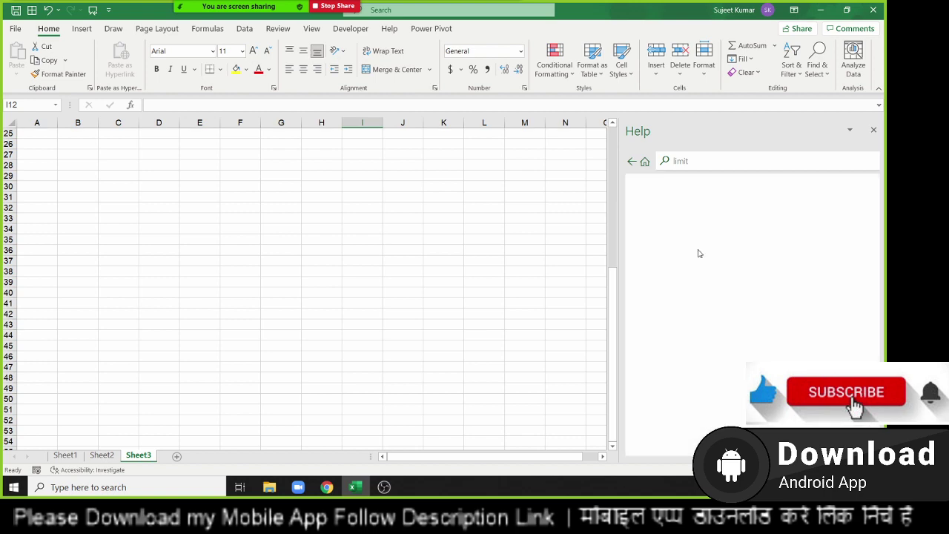
{"action": "scroll", "coordinate": [731, 263], "scroll_direction": "down", "scroll_amount": 1}
{"action": "scroll", "coordinate": [736, 273], "scroll_direction": "down", "scroll_amount": 5}
{"action": "scroll", "coordinate": [736, 274], "scroll_direction": "down", "scroll_amount": 3}
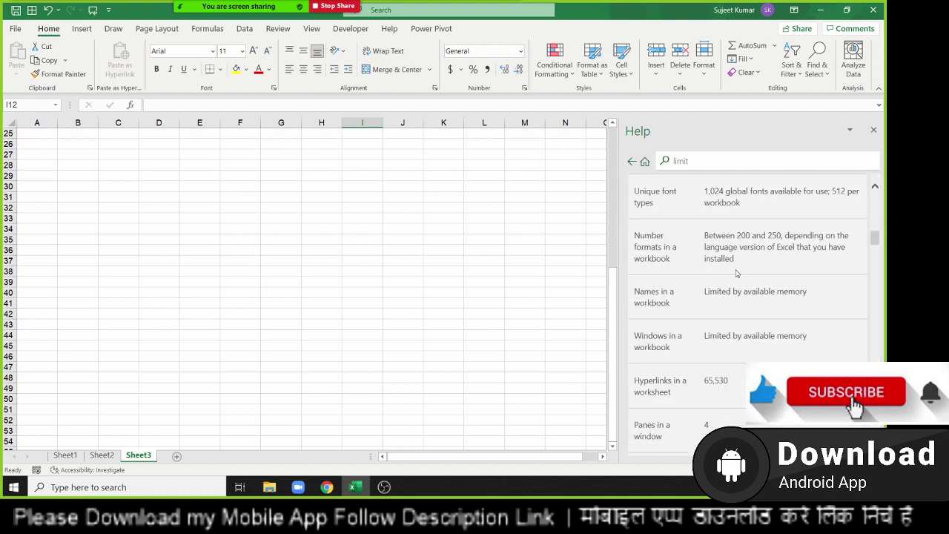
{"action": "scroll", "coordinate": [736, 274], "scroll_direction": "down", "scroll_amount": 3}
{"action": "scroll", "coordinate": [737, 274], "scroll_direction": "down", "scroll_amount": 3}
{"action": "scroll", "coordinate": [737, 274], "scroll_direction": "down", "scroll_amount": 3}
{"action": "scroll", "coordinate": [737, 273], "scroll_direction": "up", "scroll_amount": 5}
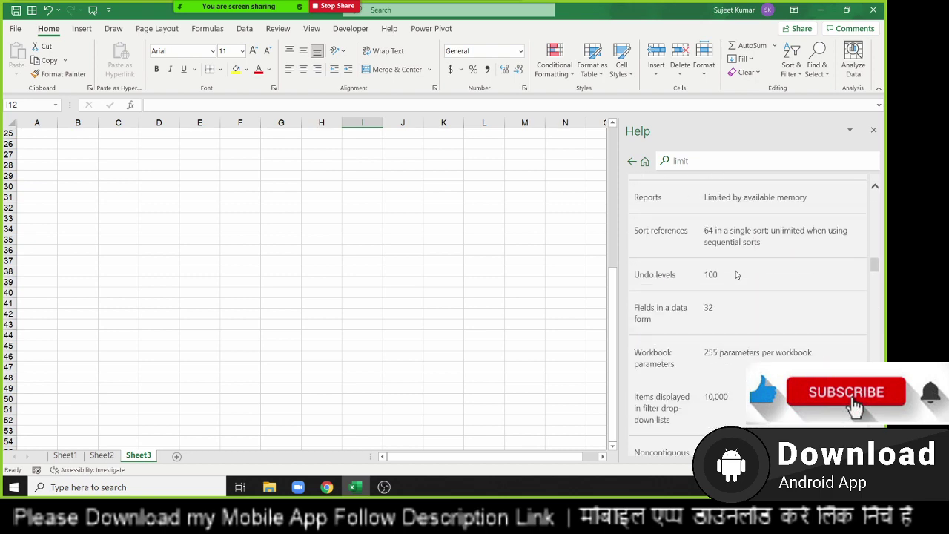
{"action": "scroll", "coordinate": [737, 274], "scroll_direction": "up", "scroll_amount": 5}
{"action": "scroll", "coordinate": [736, 273], "scroll_direction": "up", "scroll_amount": 5}
{"action": "scroll", "coordinate": [736, 274], "scroll_direction": "up", "scroll_amount": 5}
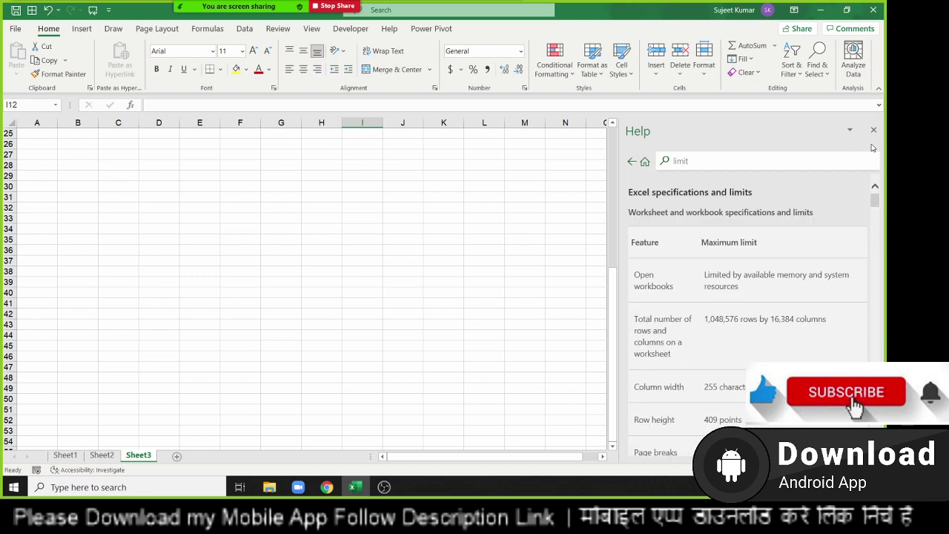
Close the Help pane, reopen it with F1, close it again, and dismiss J30's context menu.
{"action": "left_click", "coordinate": [874, 131]}
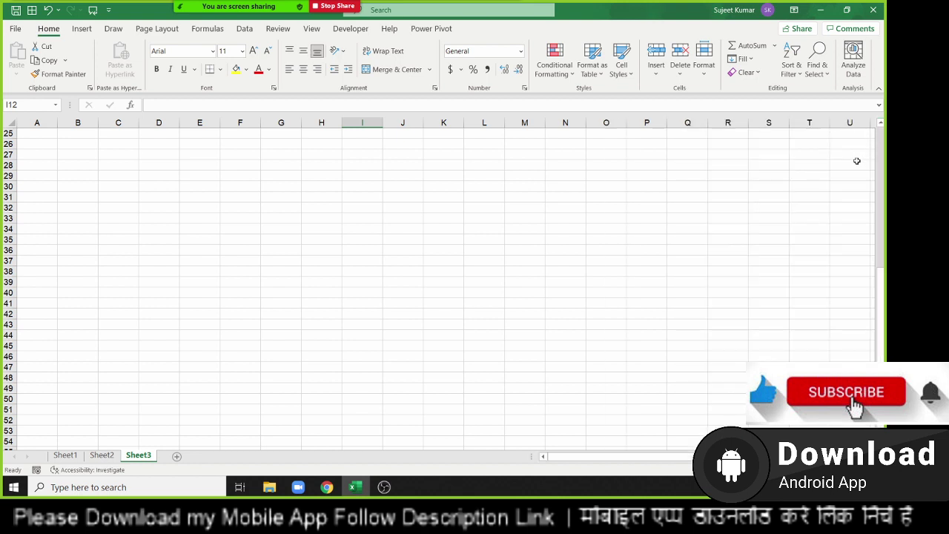
{"action": "key", "text": "F1"}
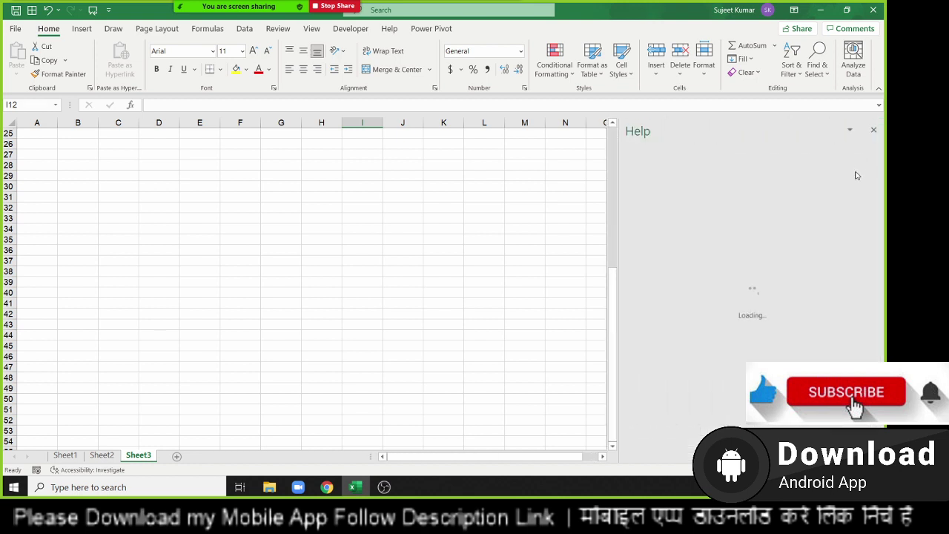
{"action": "left_click", "coordinate": [876, 131]}
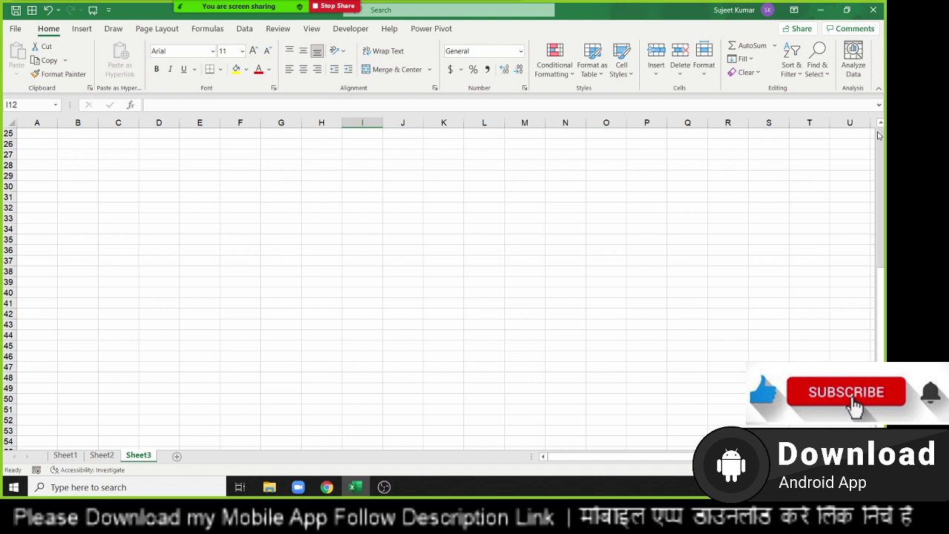
{"action": "right_click", "coordinate": [408, 186]}
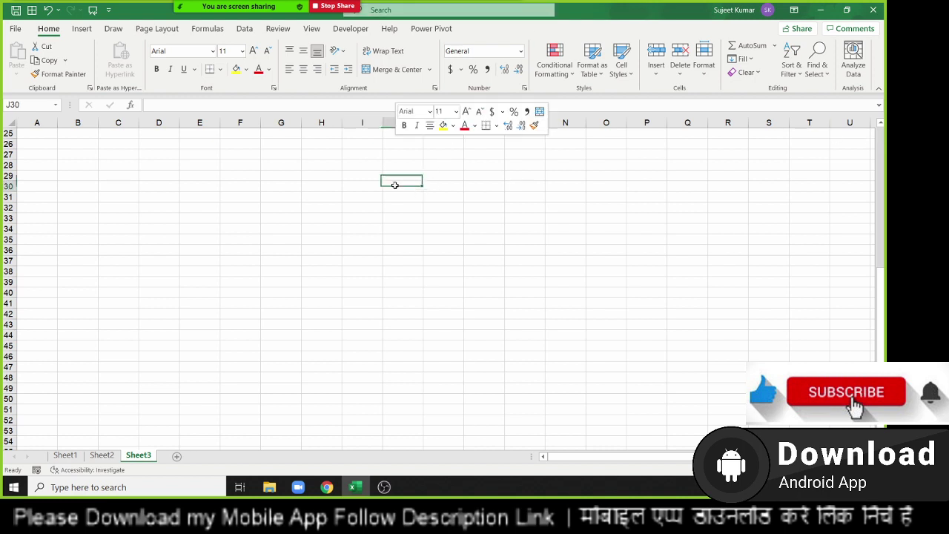
{"action": "left_click", "coordinate": [253, 218]}
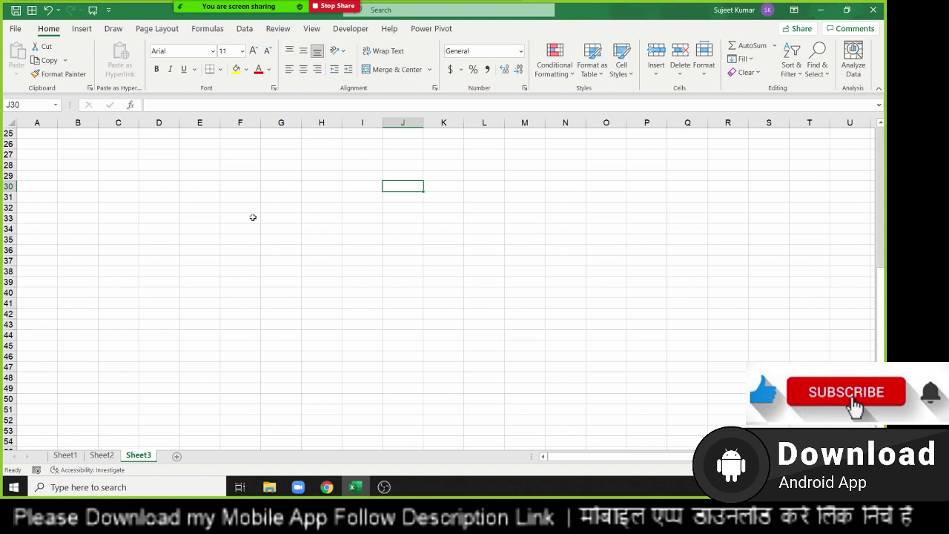
Go to File > New and browse templates such as Invoice, Balance sheet and Formula tutorial.
{"action": "left_click", "coordinate": [16, 28]}
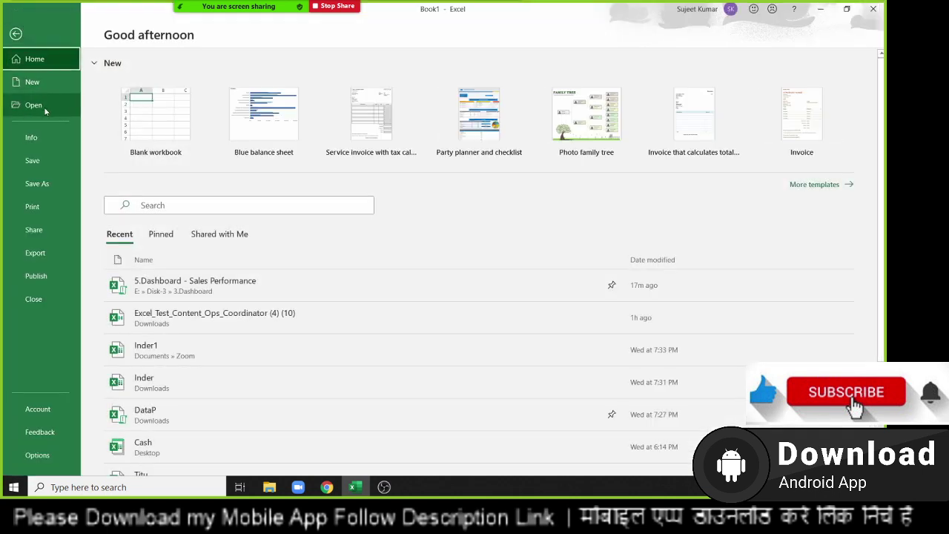
{"action": "left_click", "coordinate": [44, 89]}
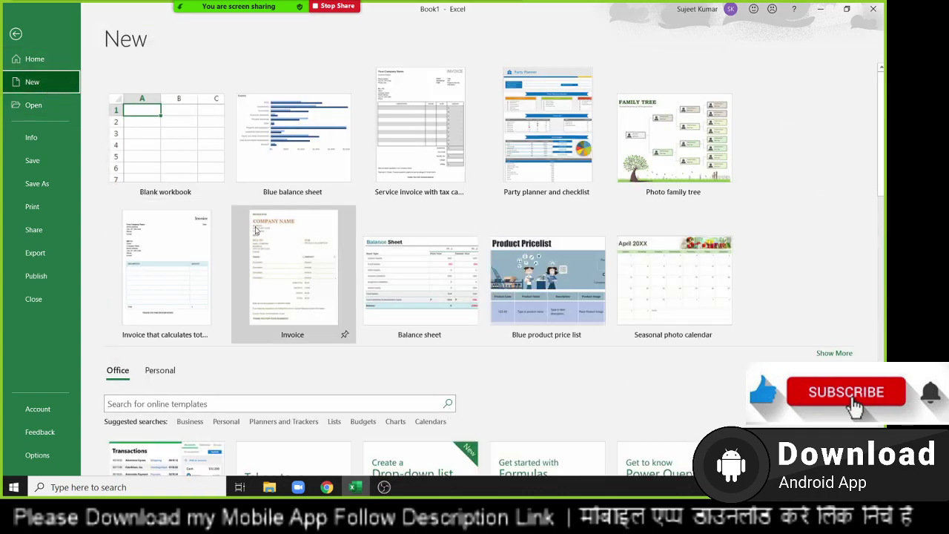
{"action": "scroll", "coordinate": [256, 231], "scroll_direction": "down", "scroll_amount": 3}
{"action": "scroll", "coordinate": [267, 240], "scroll_direction": "down", "scroll_amount": 3}
{"action": "scroll", "coordinate": [282, 256], "scroll_direction": "down", "scroll_amount": 5}
{"action": "scroll", "coordinate": [299, 273], "scroll_direction": "down", "scroll_amount": 3}
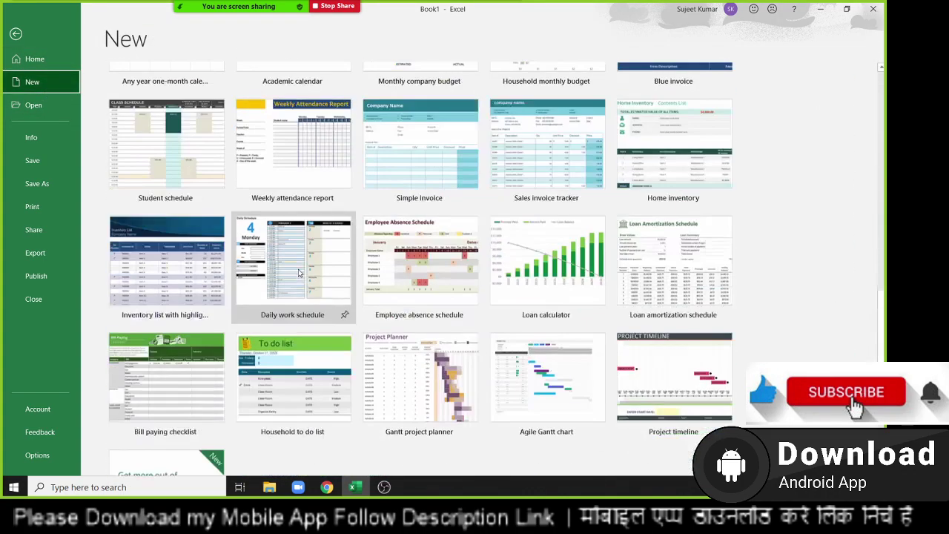
{"action": "scroll", "coordinate": [299, 273], "scroll_direction": "down", "scroll_amount": 3}
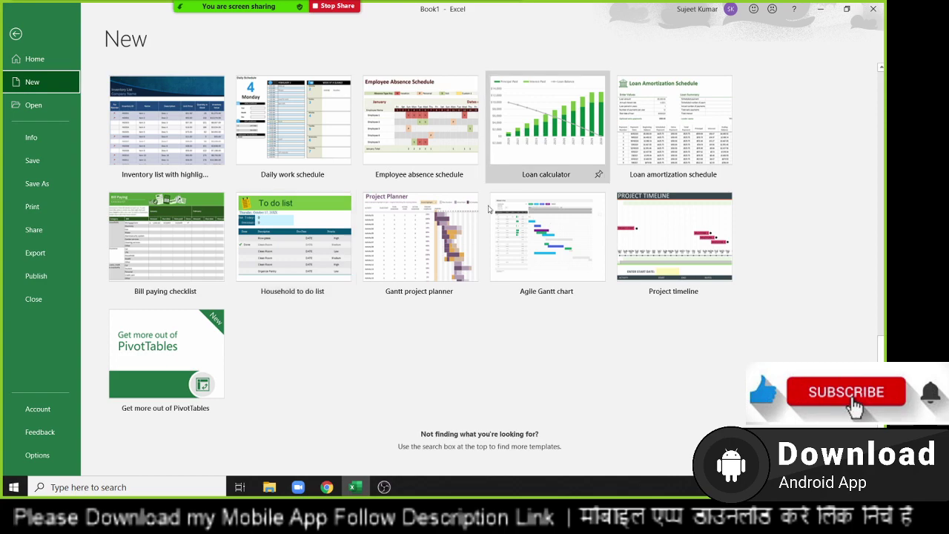
{"action": "scroll", "coordinate": [445, 296], "scroll_direction": "up", "scroll_amount": 3}
{"action": "scroll", "coordinate": [454, 300], "scroll_direction": "up", "scroll_amount": 3}
{"action": "scroll", "coordinate": [453, 300], "scroll_direction": "up", "scroll_amount": 2}
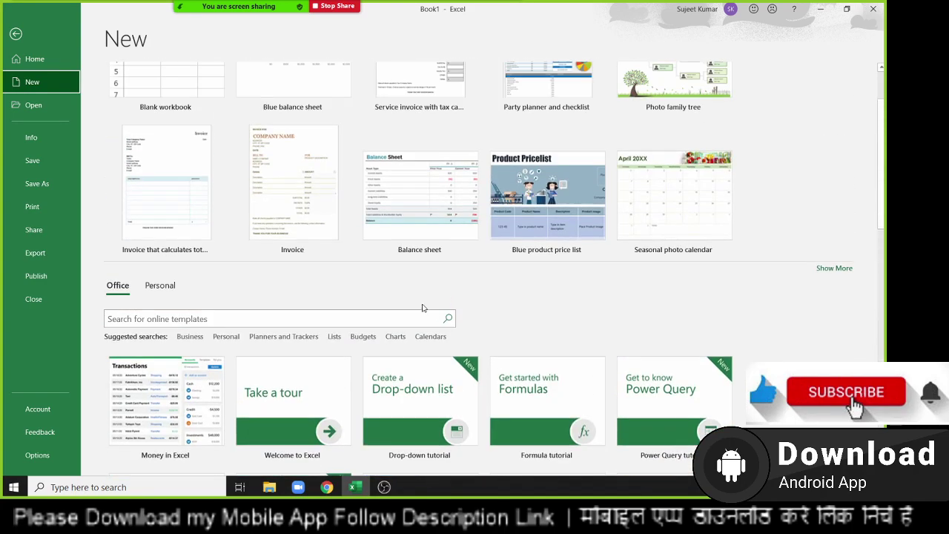
{"action": "scroll", "coordinate": [350, 348], "scroll_direction": "up", "scroll_amount": 1}
{"action": "scroll", "coordinate": [350, 348], "scroll_direction": "up", "scroll_amount": 1}
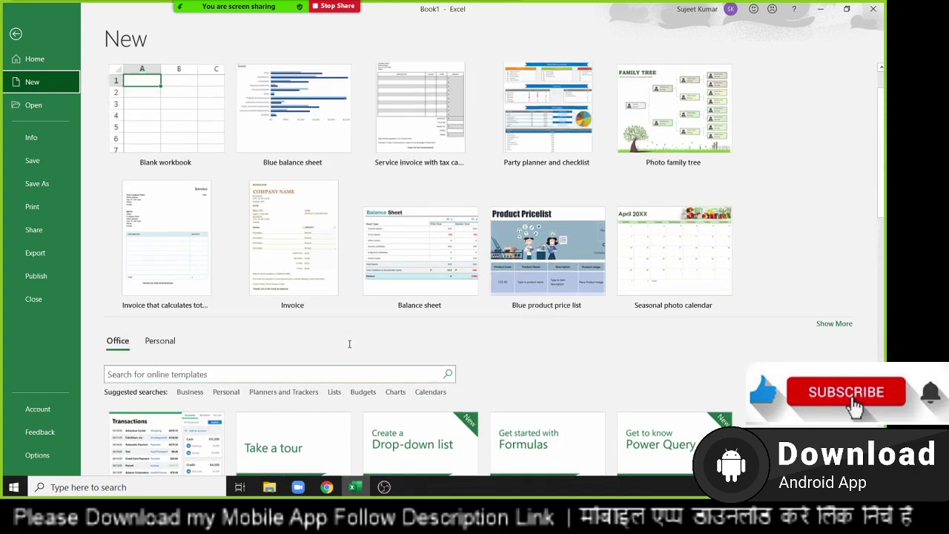
{"action": "scroll", "coordinate": [350, 345], "scroll_direction": "up", "scroll_amount": 1}
{"action": "scroll", "coordinate": [349, 344], "scroll_direction": "down", "scroll_amount": 2}
{"action": "scroll", "coordinate": [312, 348], "scroll_direction": "down", "scroll_amount": 1}
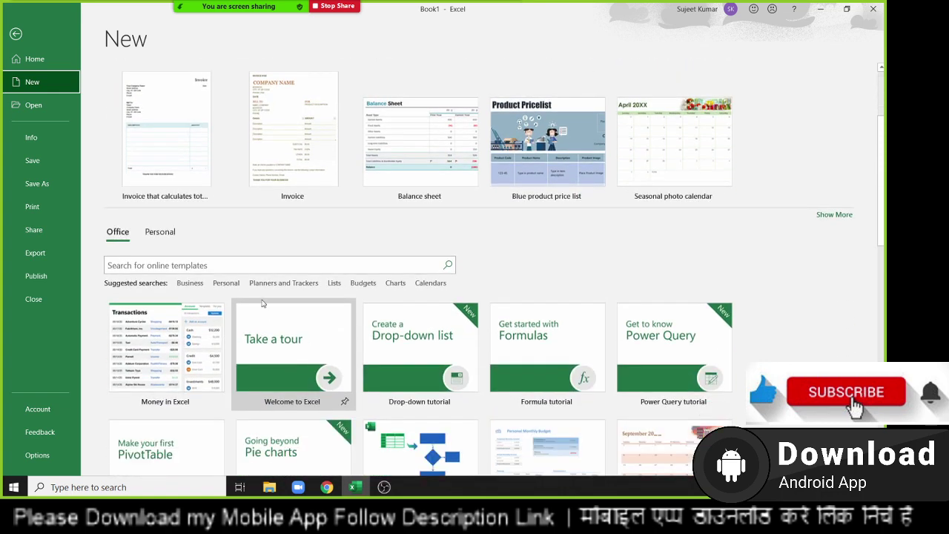